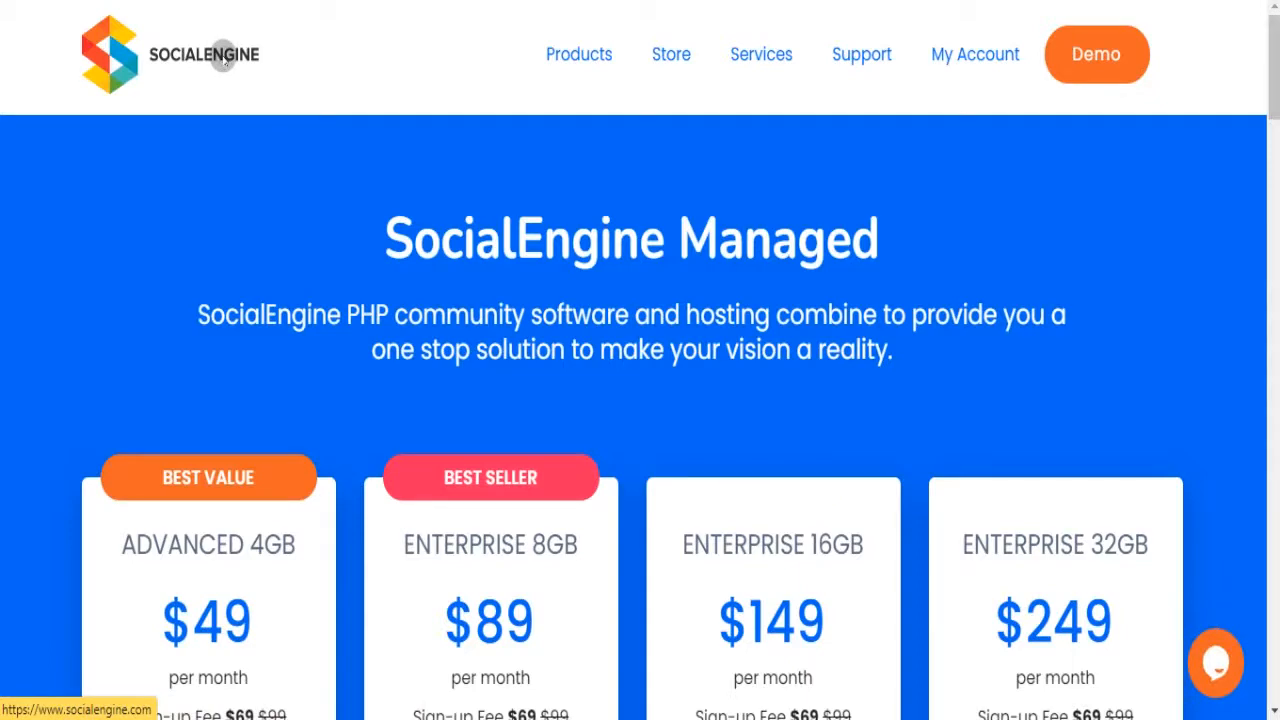
- Return to the SocialEngine homepage and scroll through it
click(224, 62)
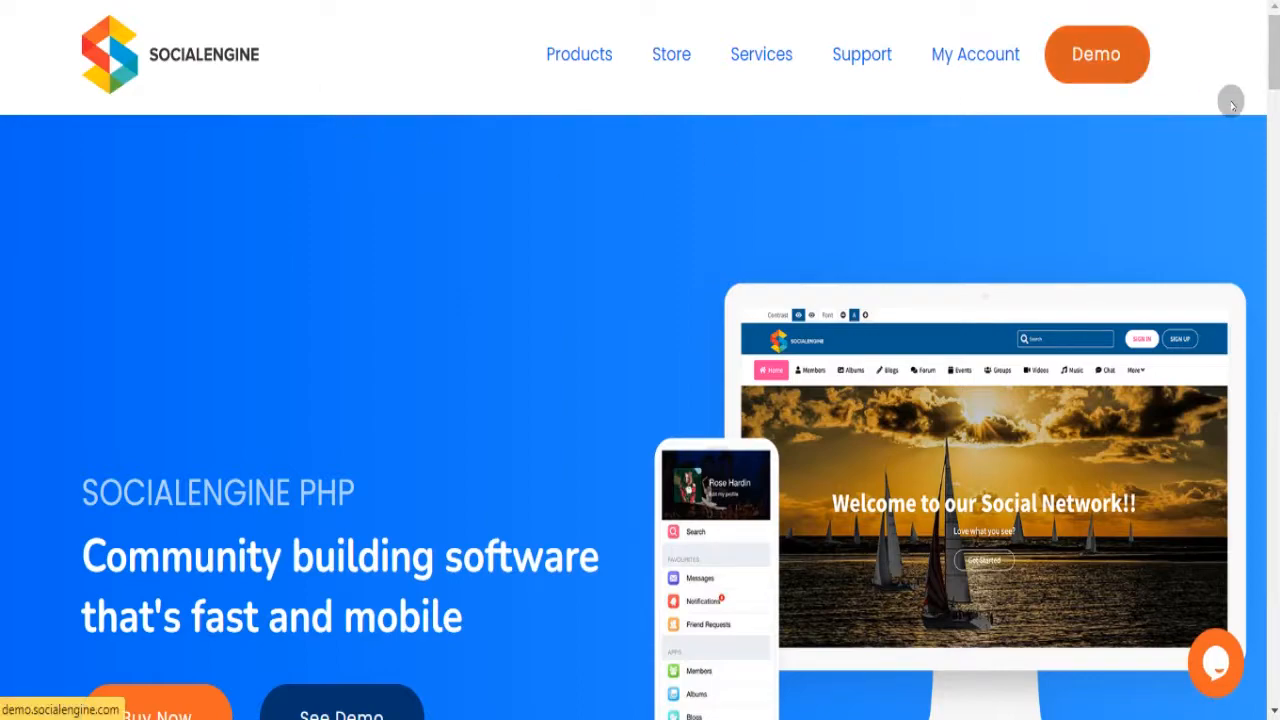
drag(1276, 72, 1278, 40)
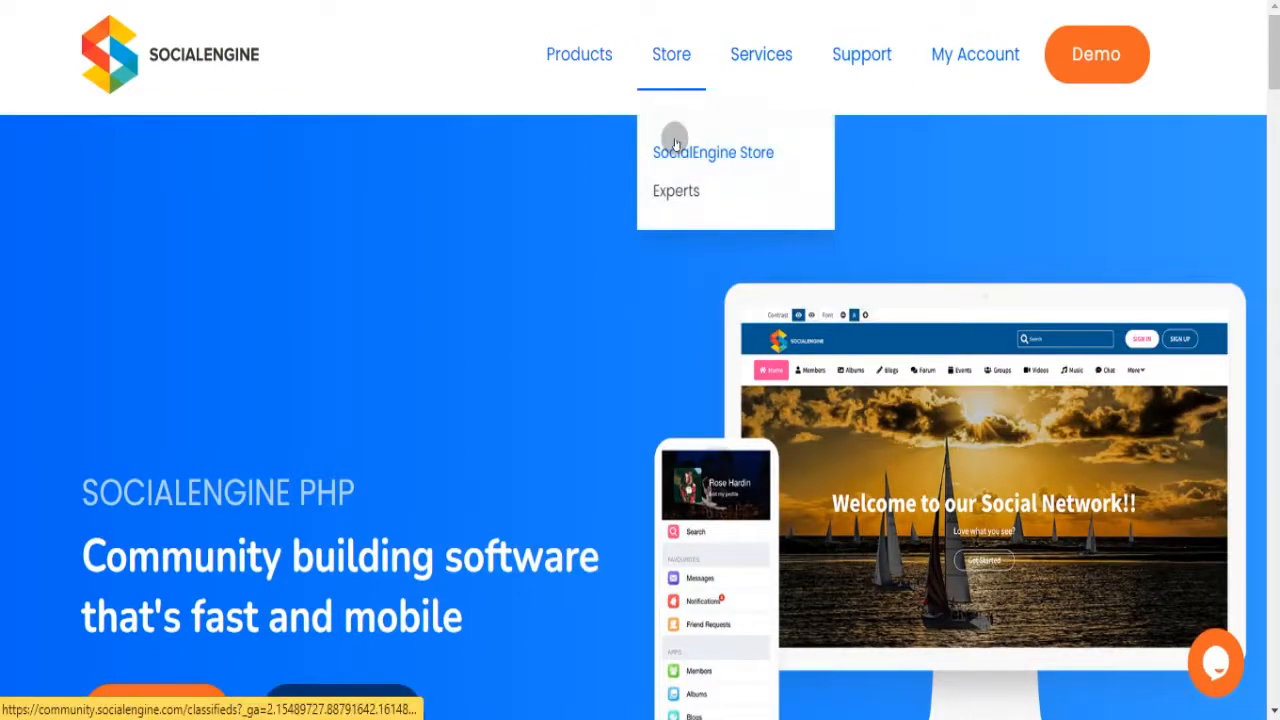
mouse_move(560, 74)
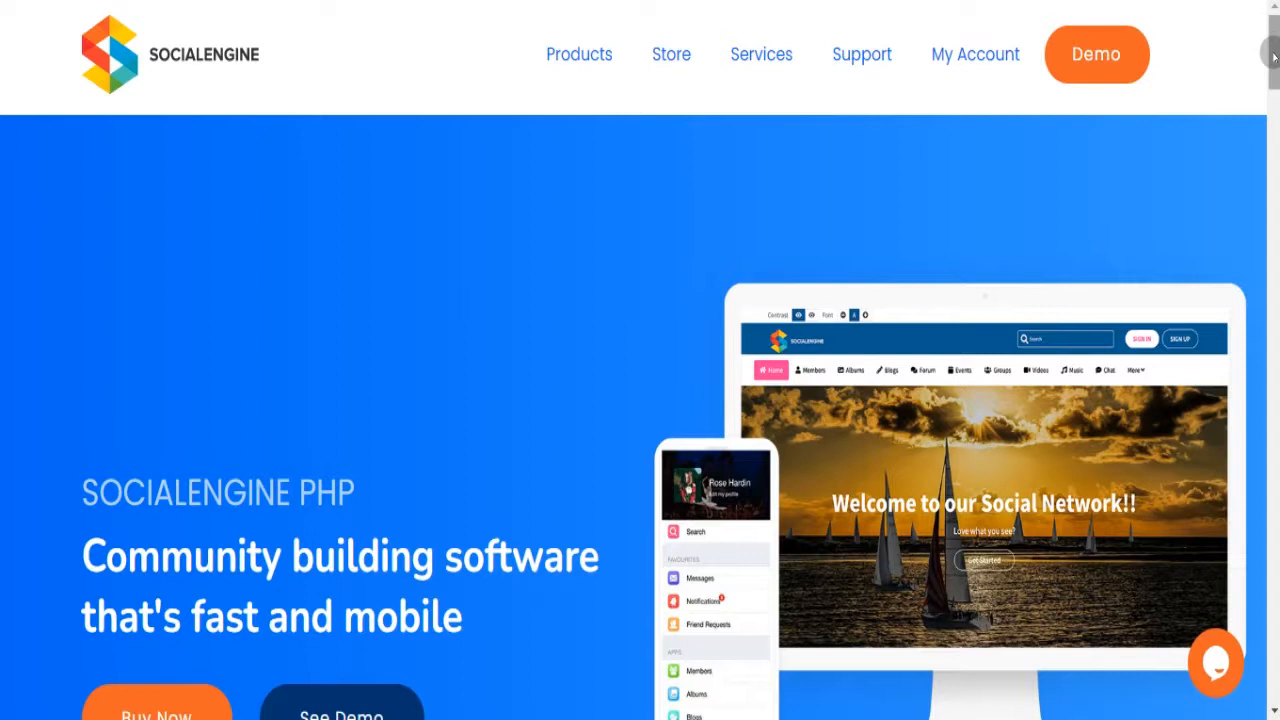
- Go to the SocialEngine Managed pricing page from the Products menu
mouse_move(1273, 57)
mouse_down()
mouse_move(1275, 172)
mouse_move(1277, 52)
mouse_up()
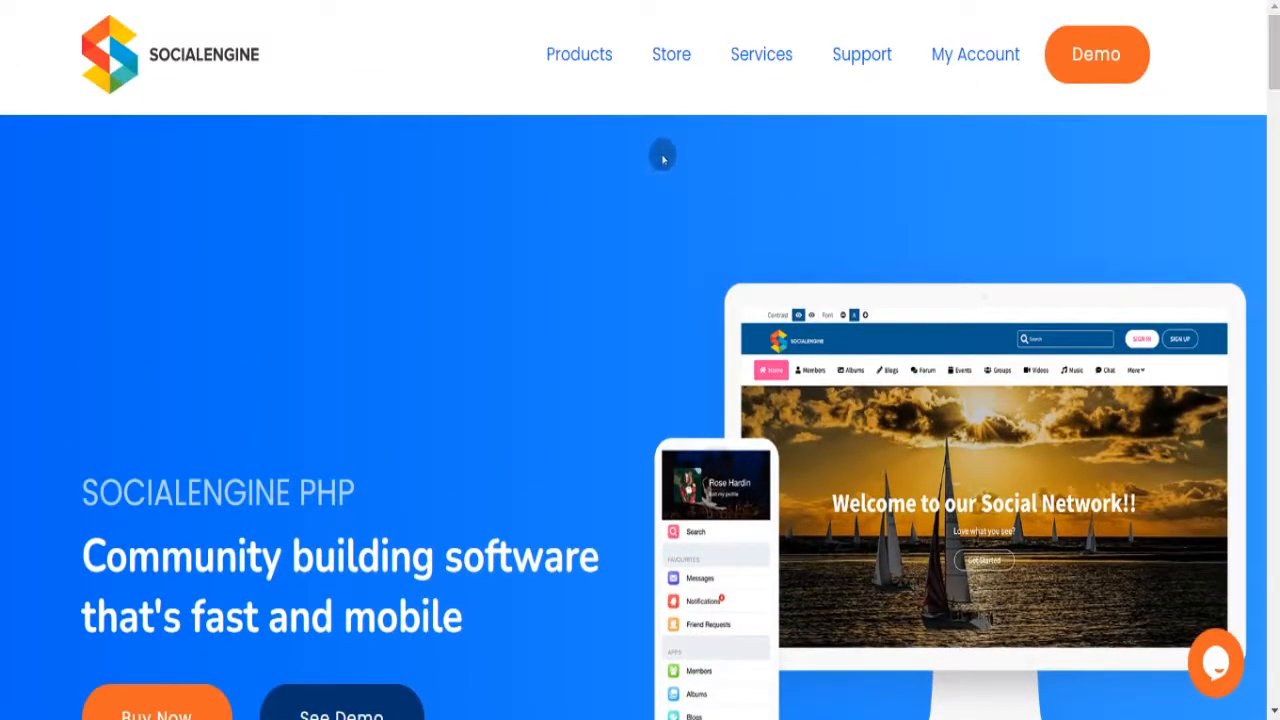
mouse_move(560, 46)
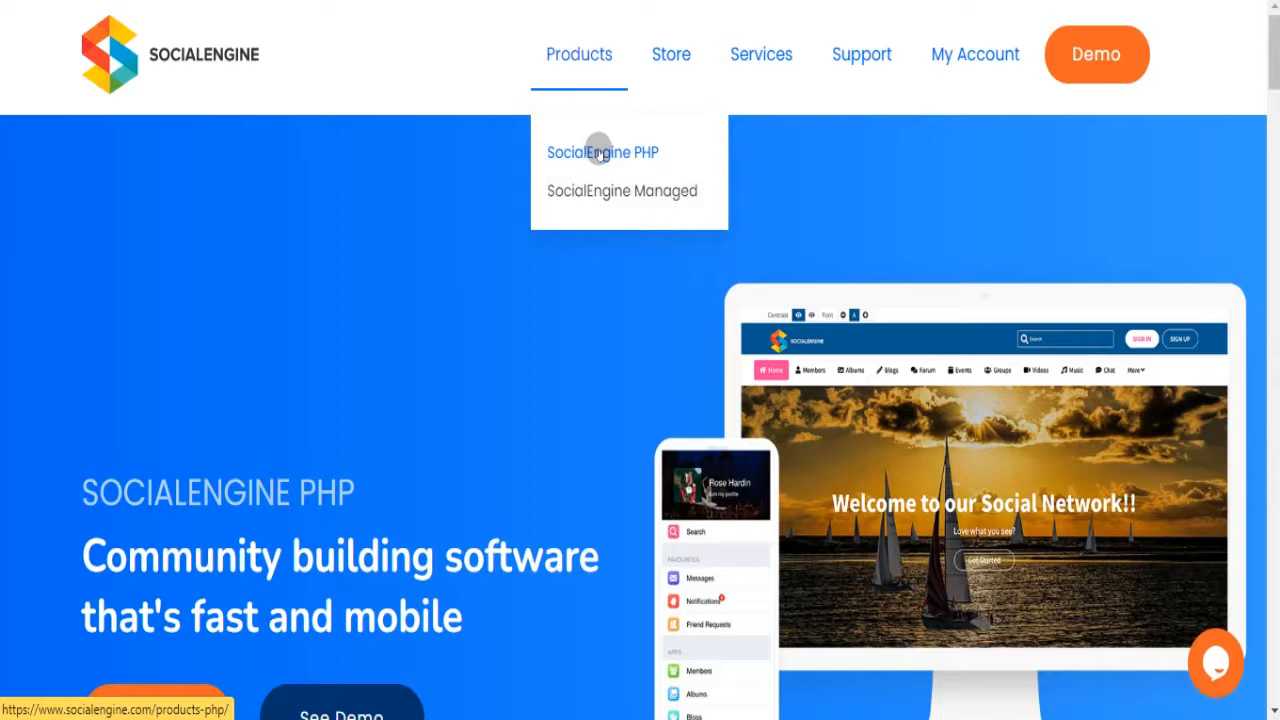
click(597, 190)
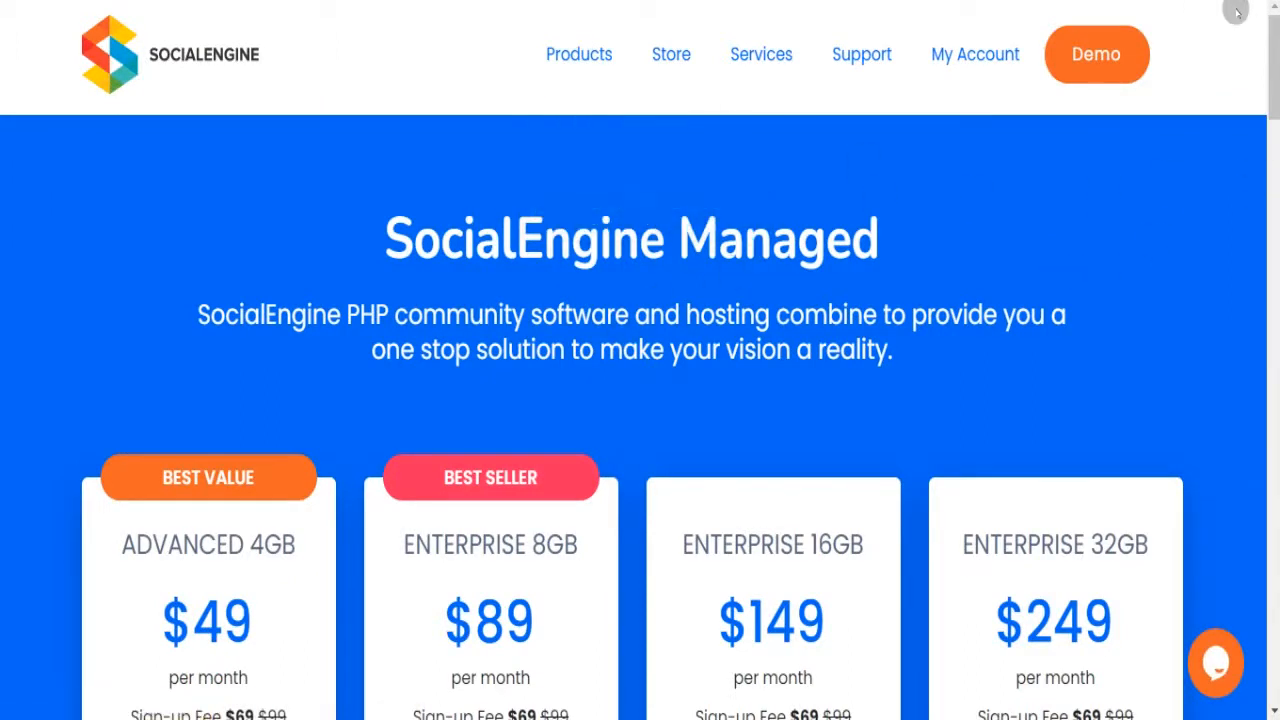
- Review the four Managed plans ($49–$249 monthly, $69 sign-up), then open SocialEngine PHP pricing
scroll(1268, 78, down, 2)
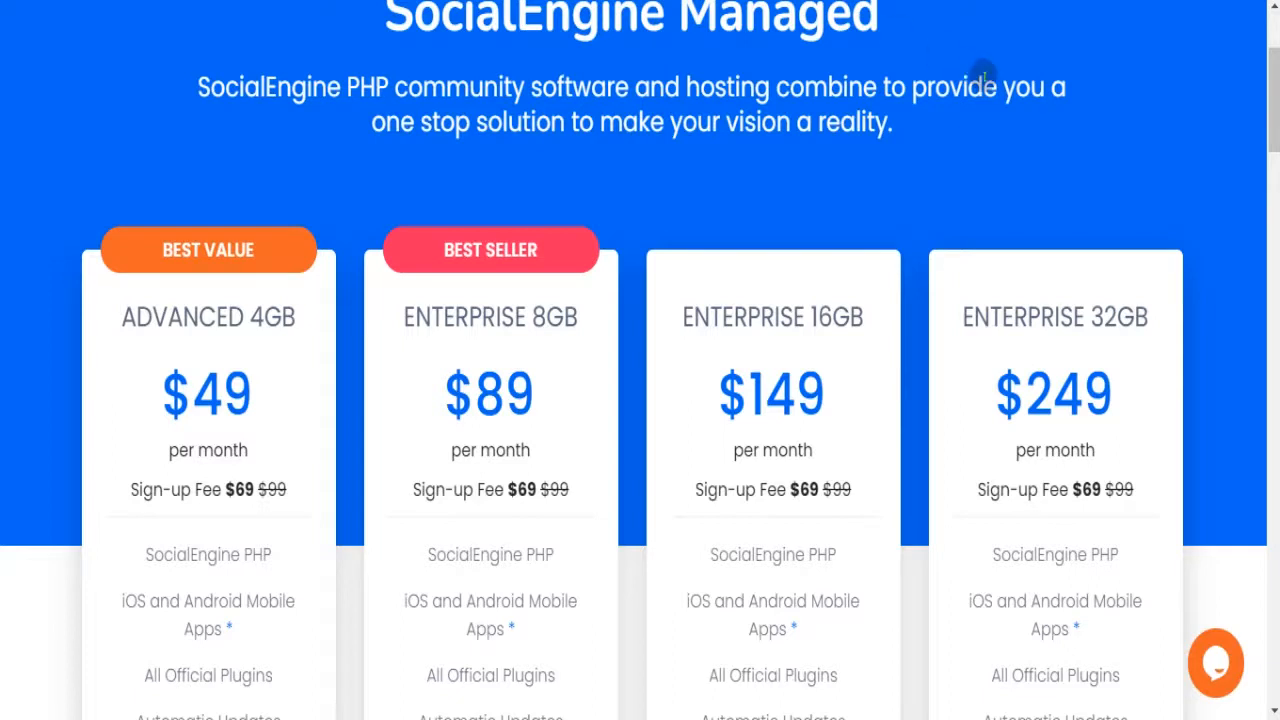
scroll(1270, 122, up, 3)
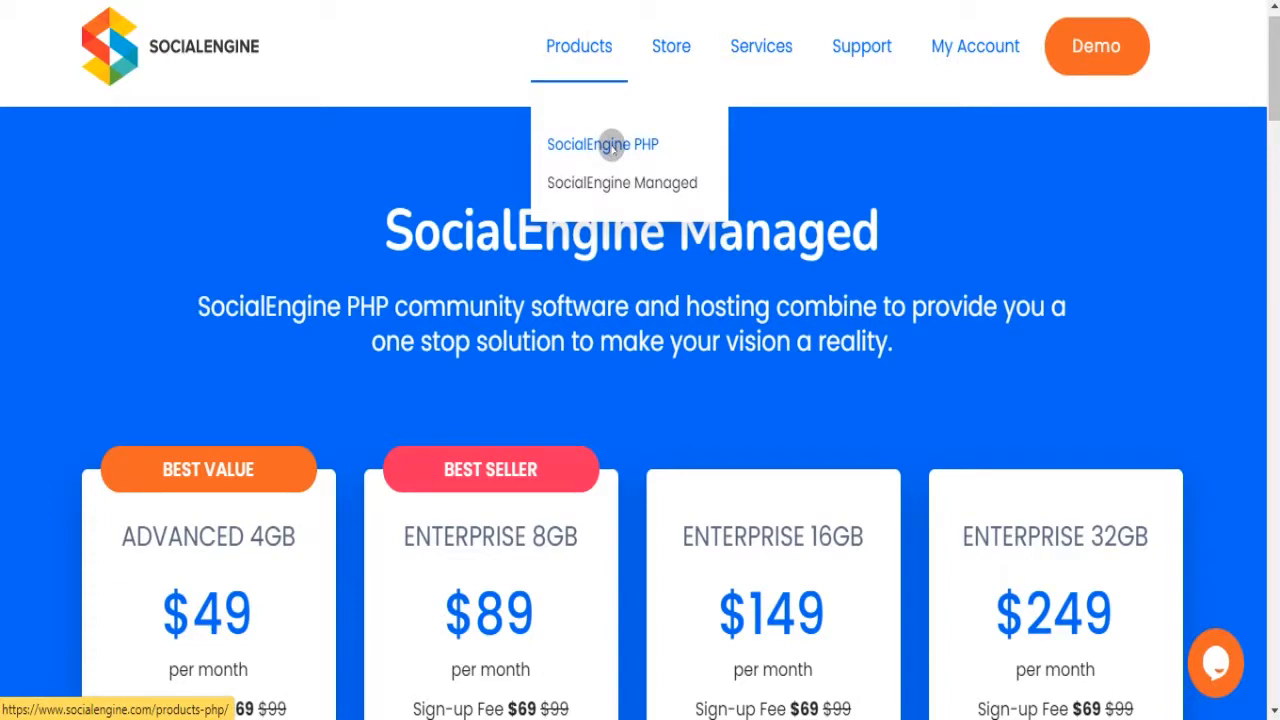
click(612, 146)
- Browse the PHP plans at $299, $349 and $549, then return to the homepage
mouse_move(1272, 55)
mouse_down()
mouse_move(1274, 100)
mouse_move(1275, 77)
mouse_up()
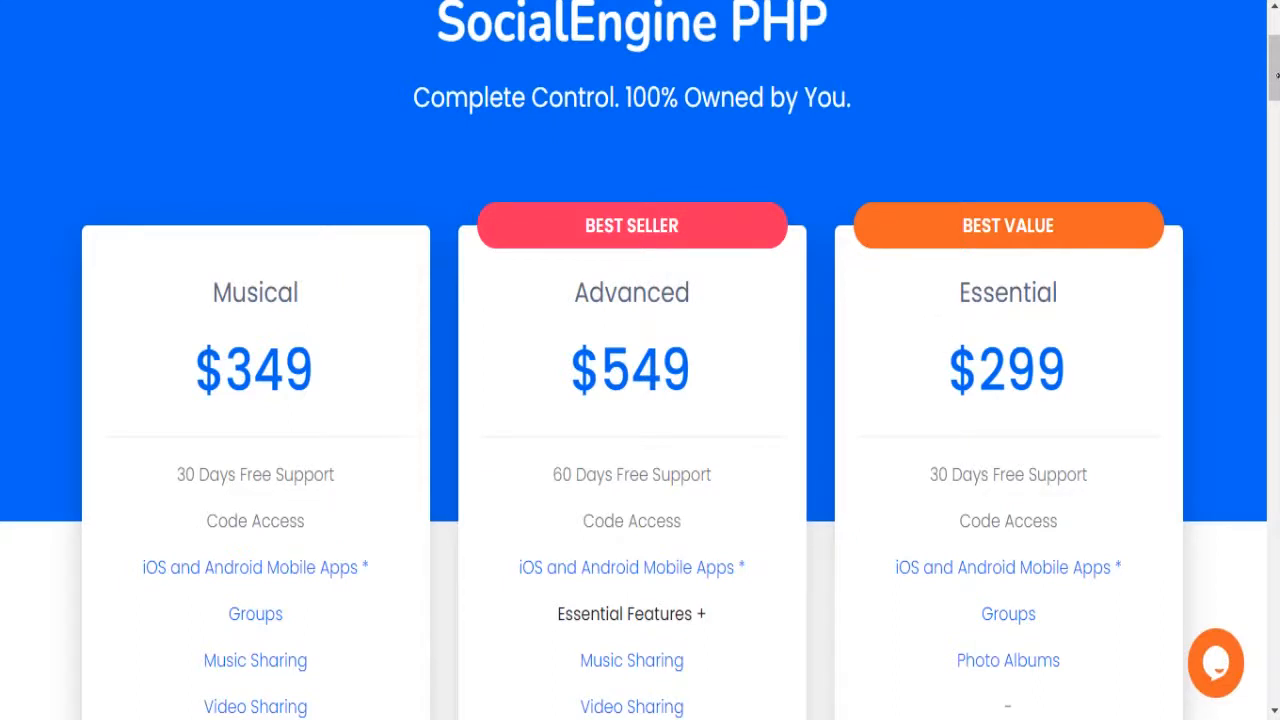
drag(1276, 80, 1276, 133)
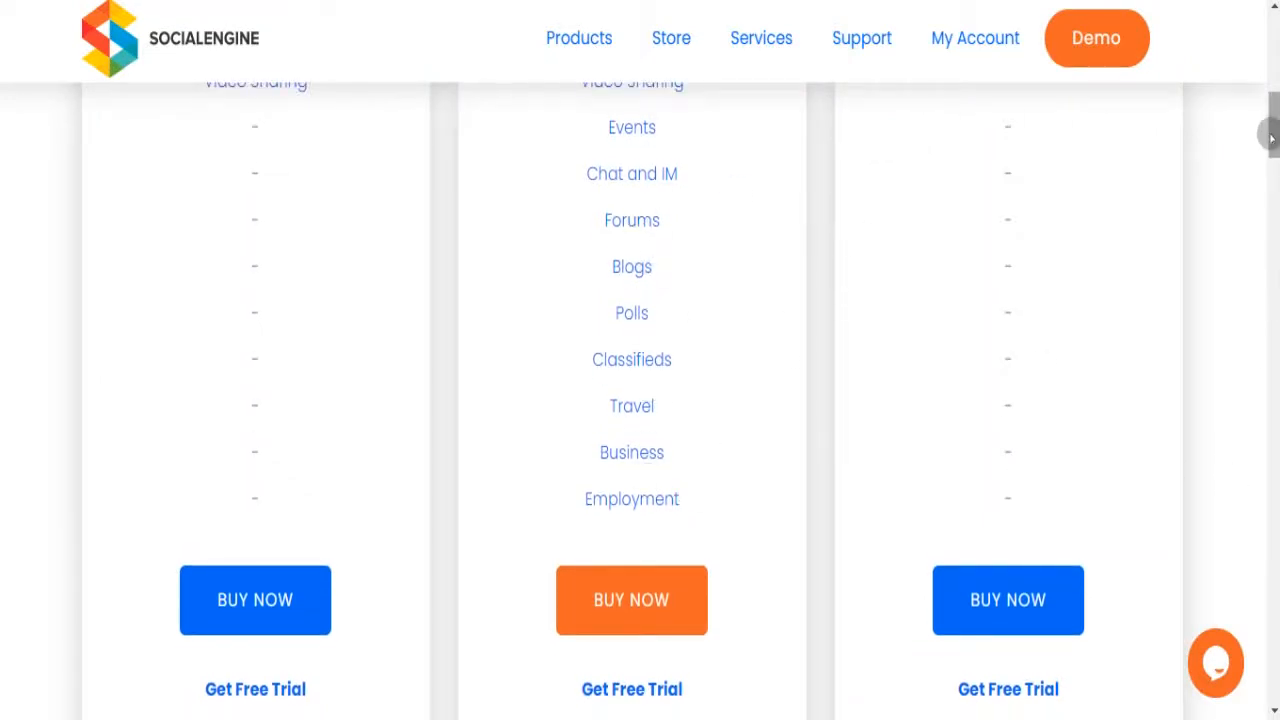
drag(1270, 131, 1272, 116)
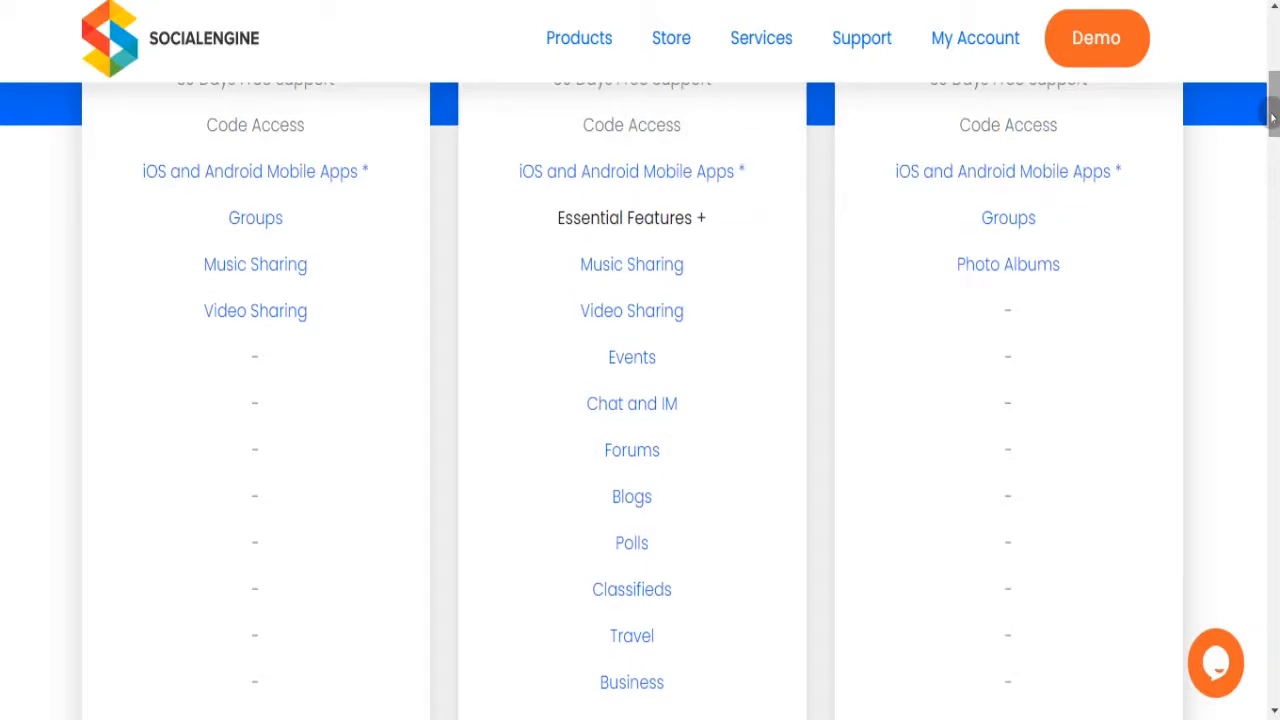
drag(1272, 117, 1272, 85)
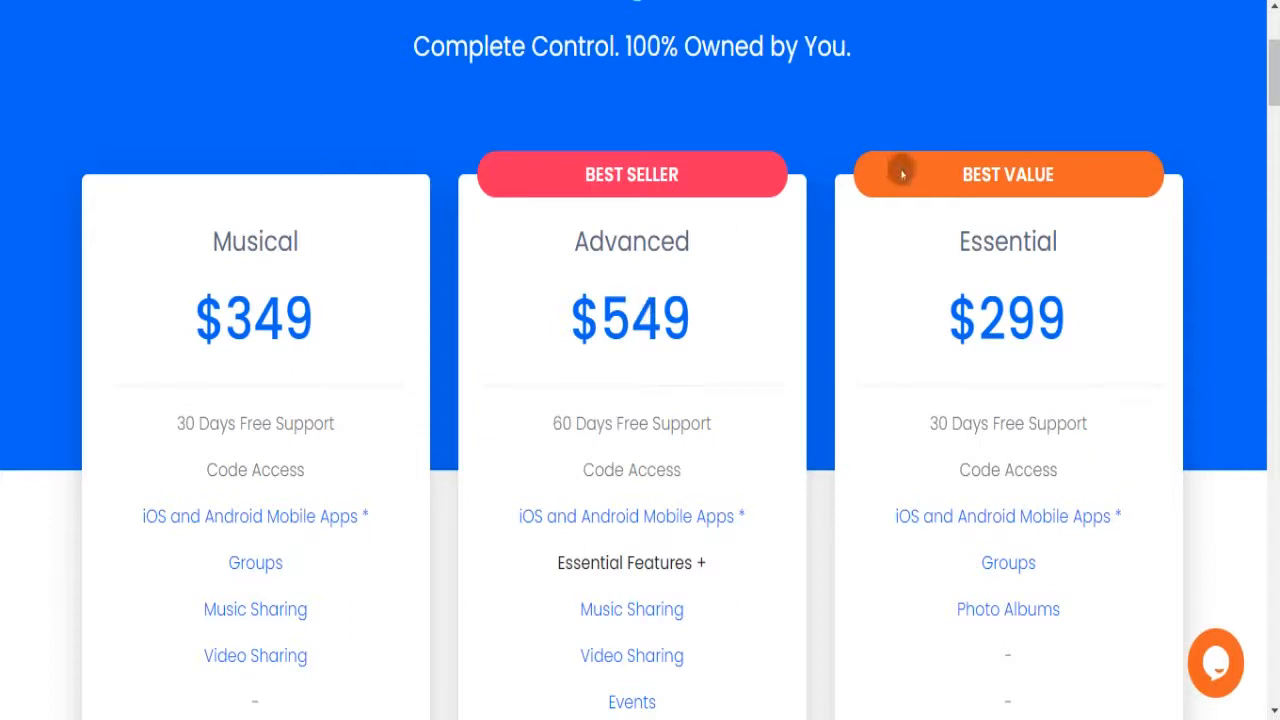
drag(1270, 75, 1274, 42)
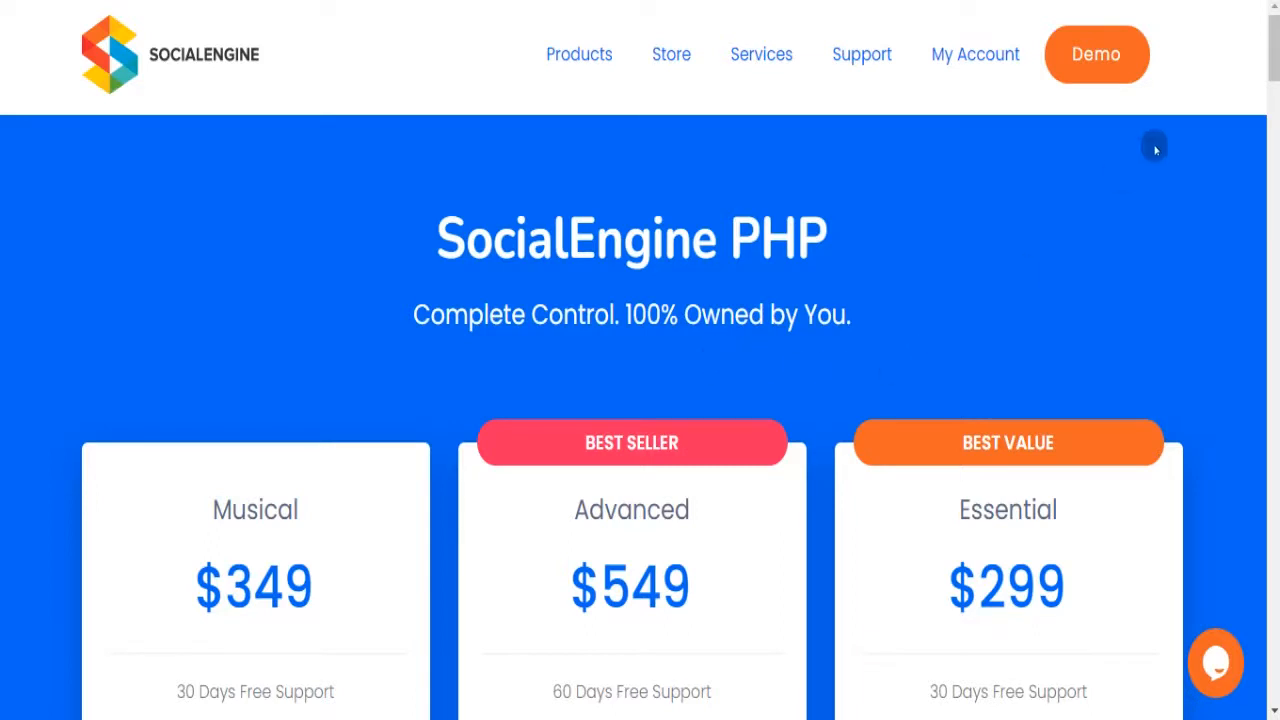
scroll(1274, 78, down, 4)
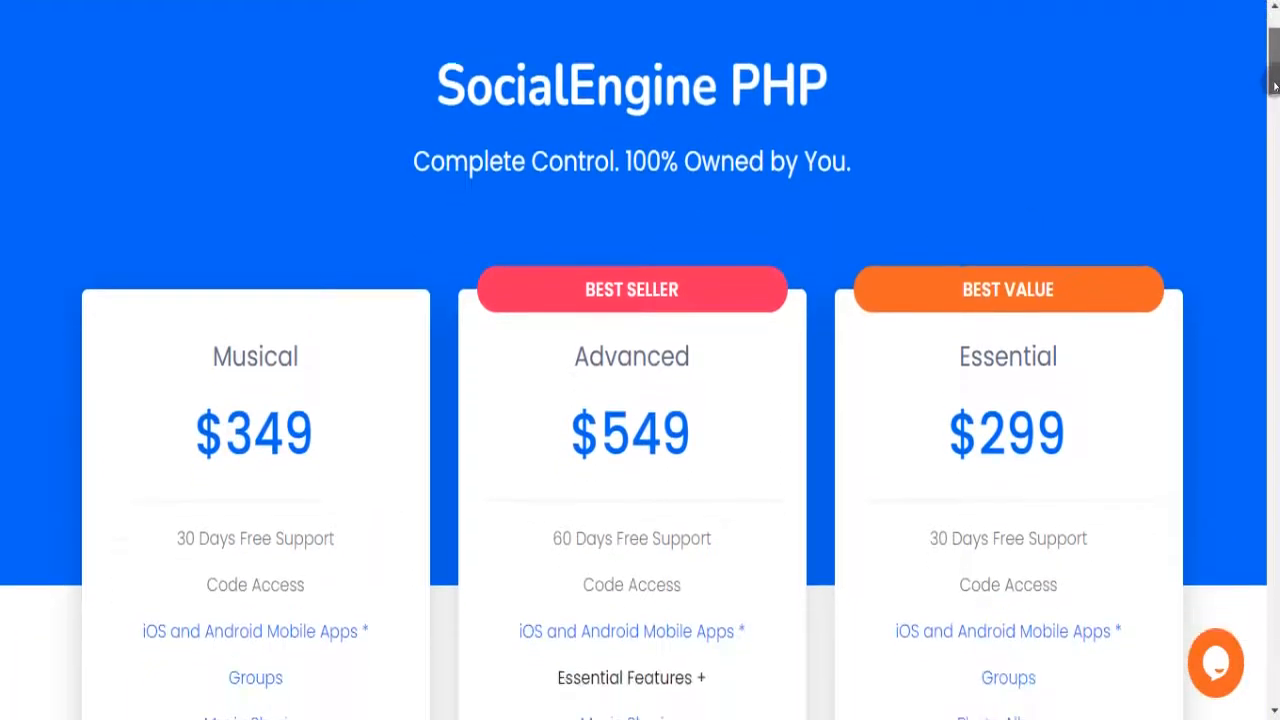
scroll(1274, 80, up, 4)
scroll(1274, 80, up, 1)
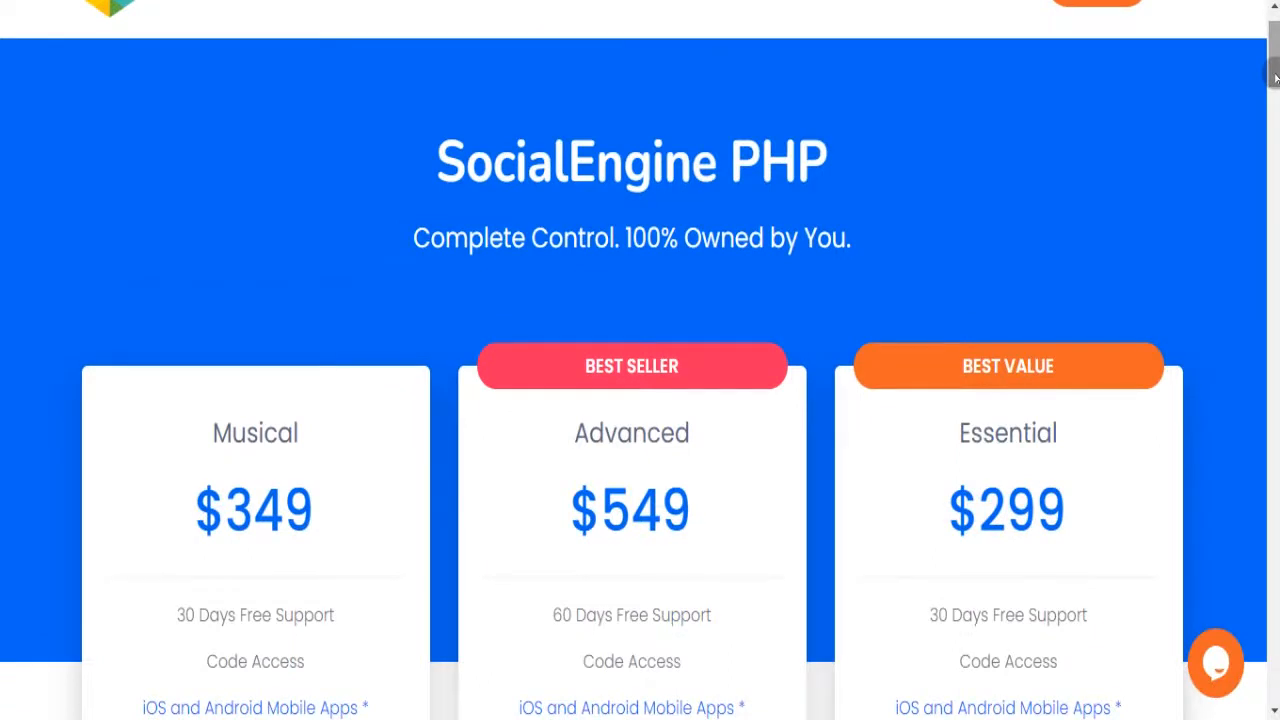
scroll(1274, 78, up, 2)
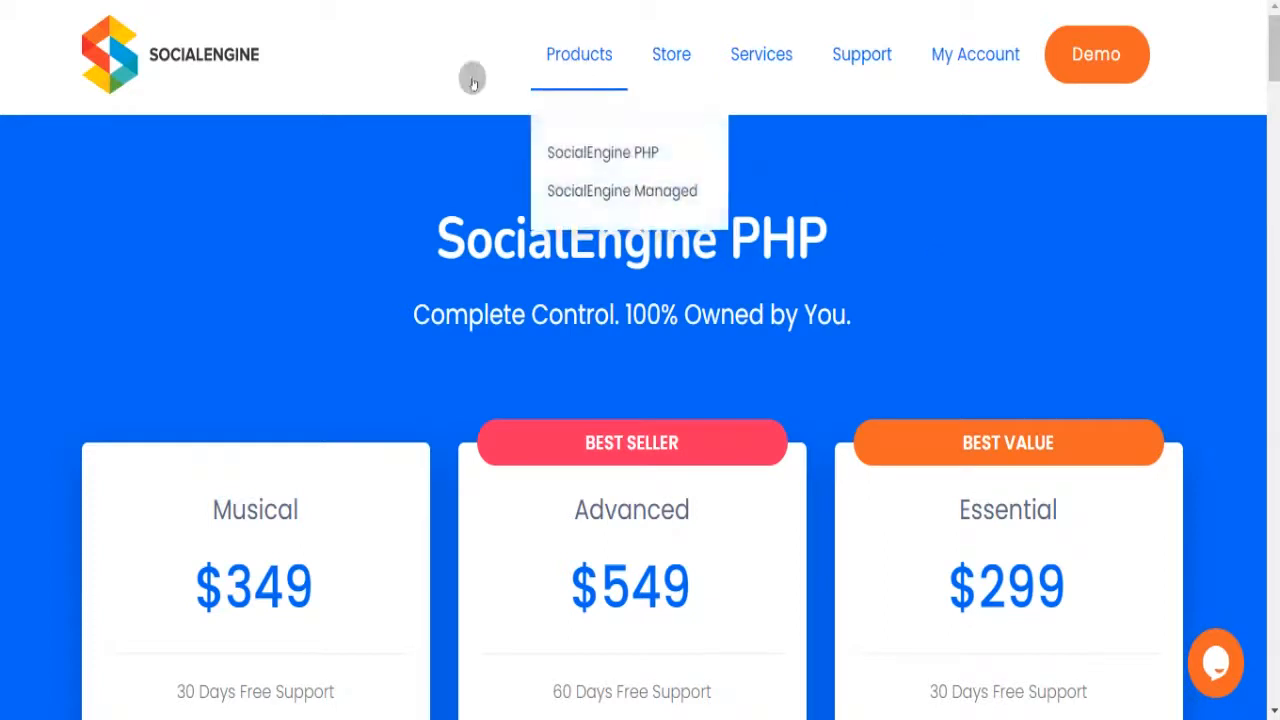
click(238, 55)
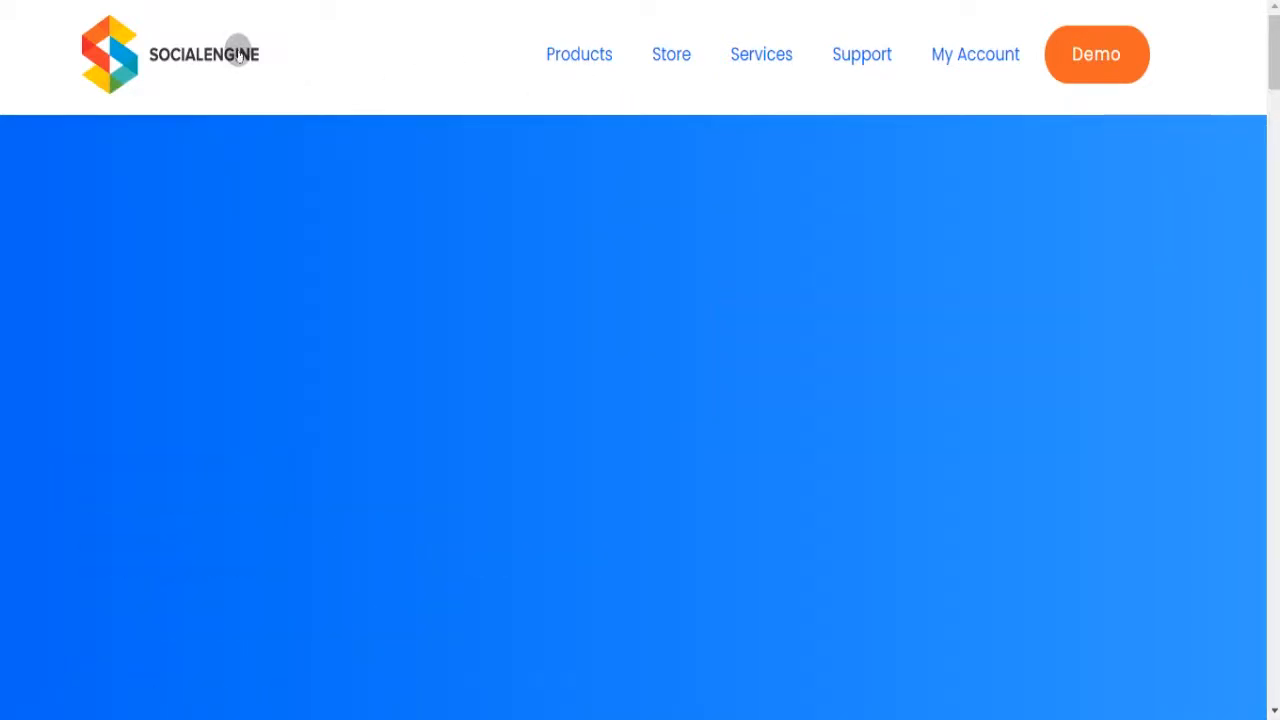
- Scroll through the SocialEngine homepage, then open the live demo social network site
drag(1276, 50, 1276, 235)
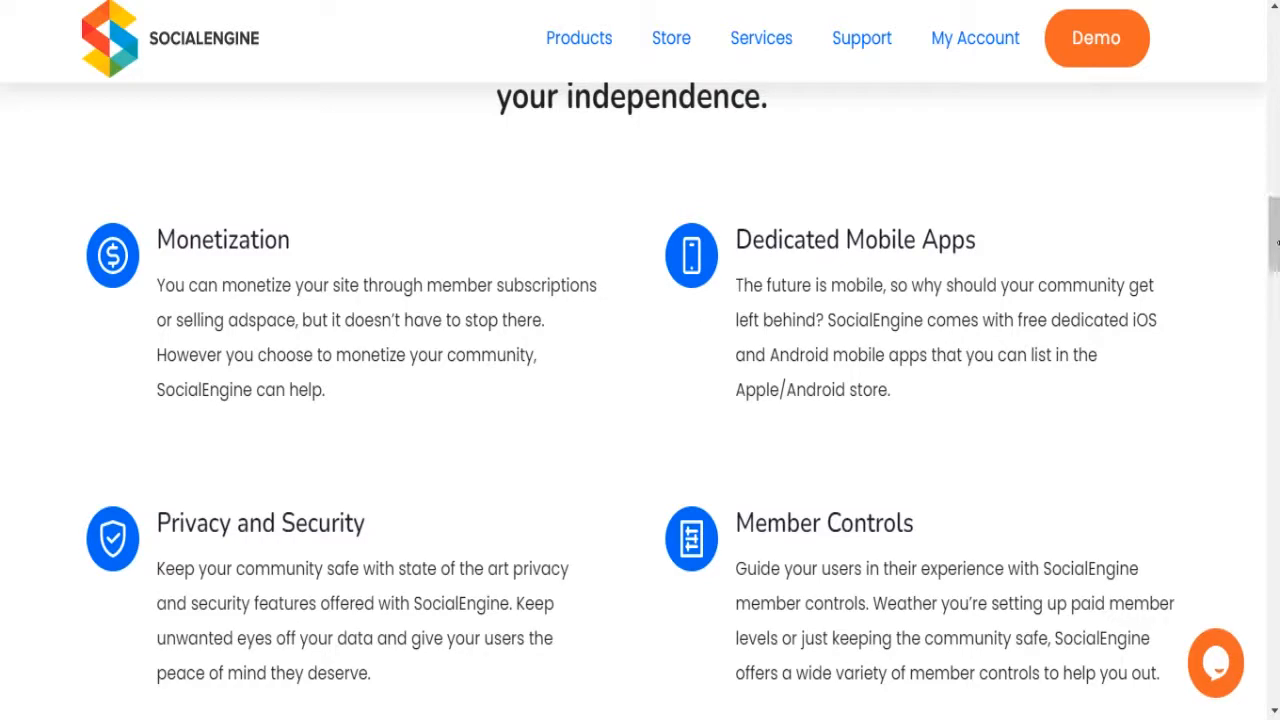
drag(1272, 238, 1274, 48)
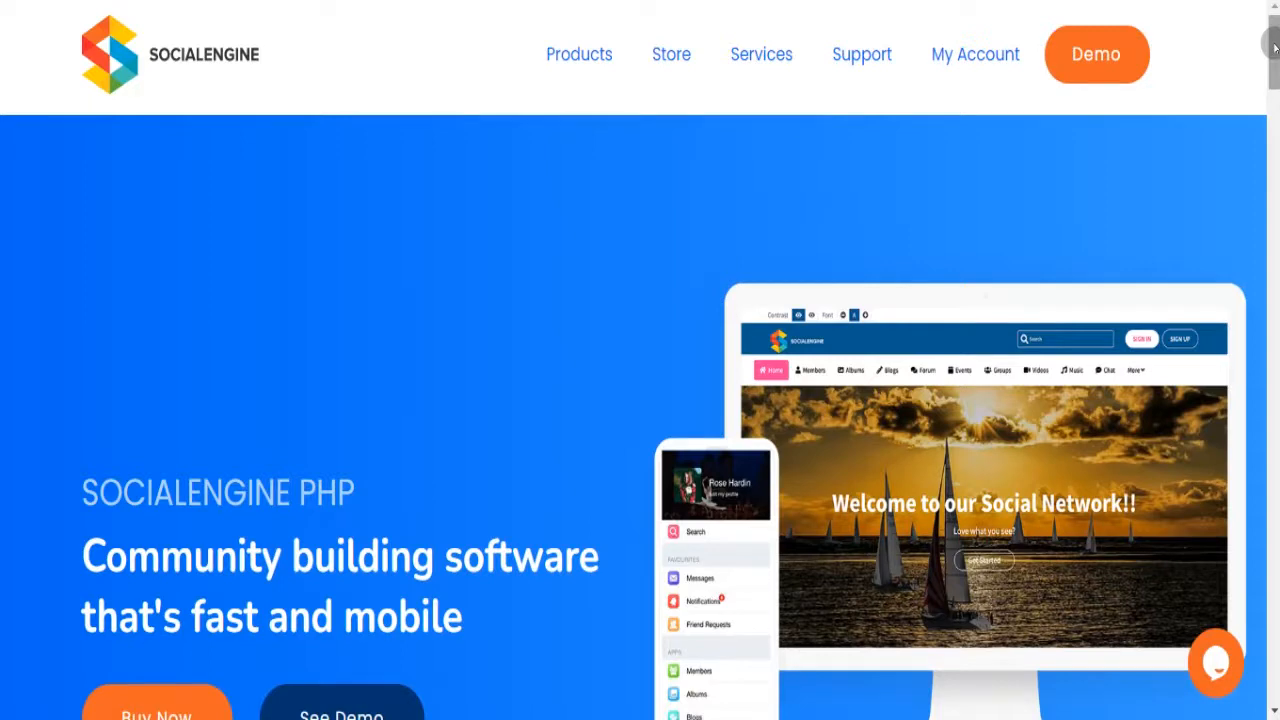
mouse_move(1275, 48)
mouse_down()
mouse_move(1275, 101)
mouse_move(1274, 46)
mouse_up()
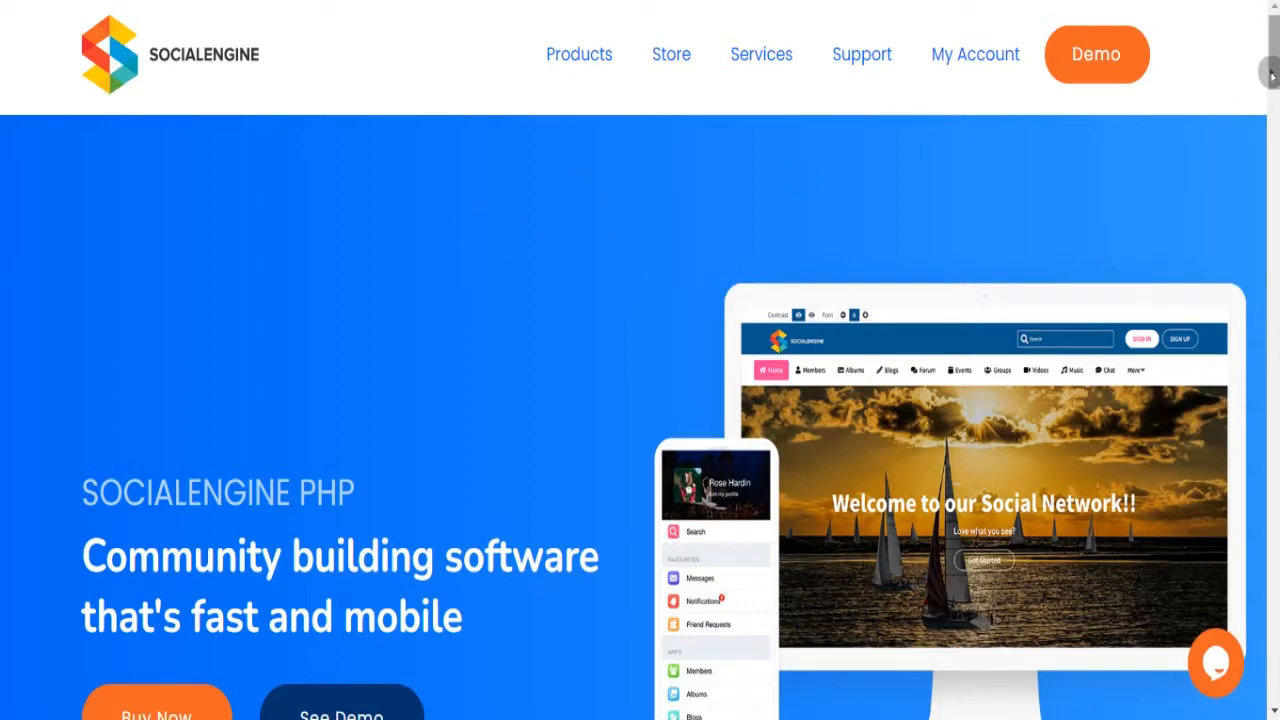
scroll(1275, 200, down, 4)
scroll(1275, 200, down, 1)
scroll(1275, 83, up, 5)
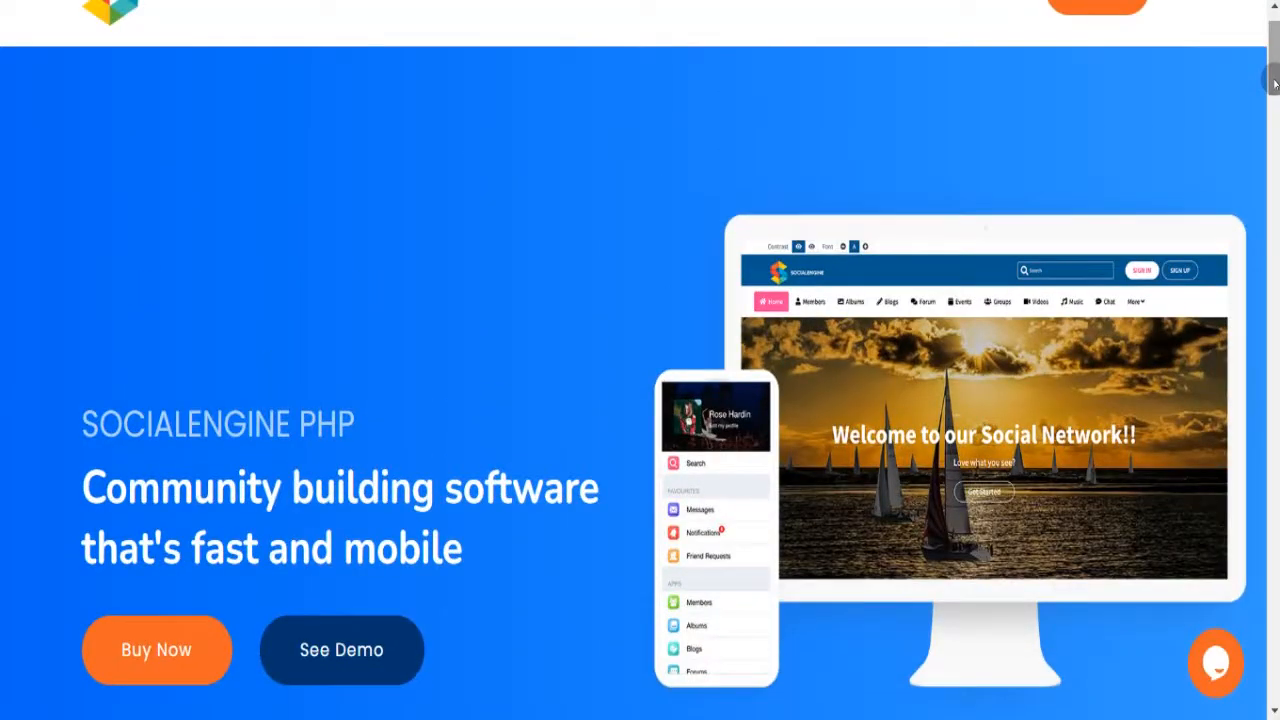
scroll(1275, 83, up, 1)
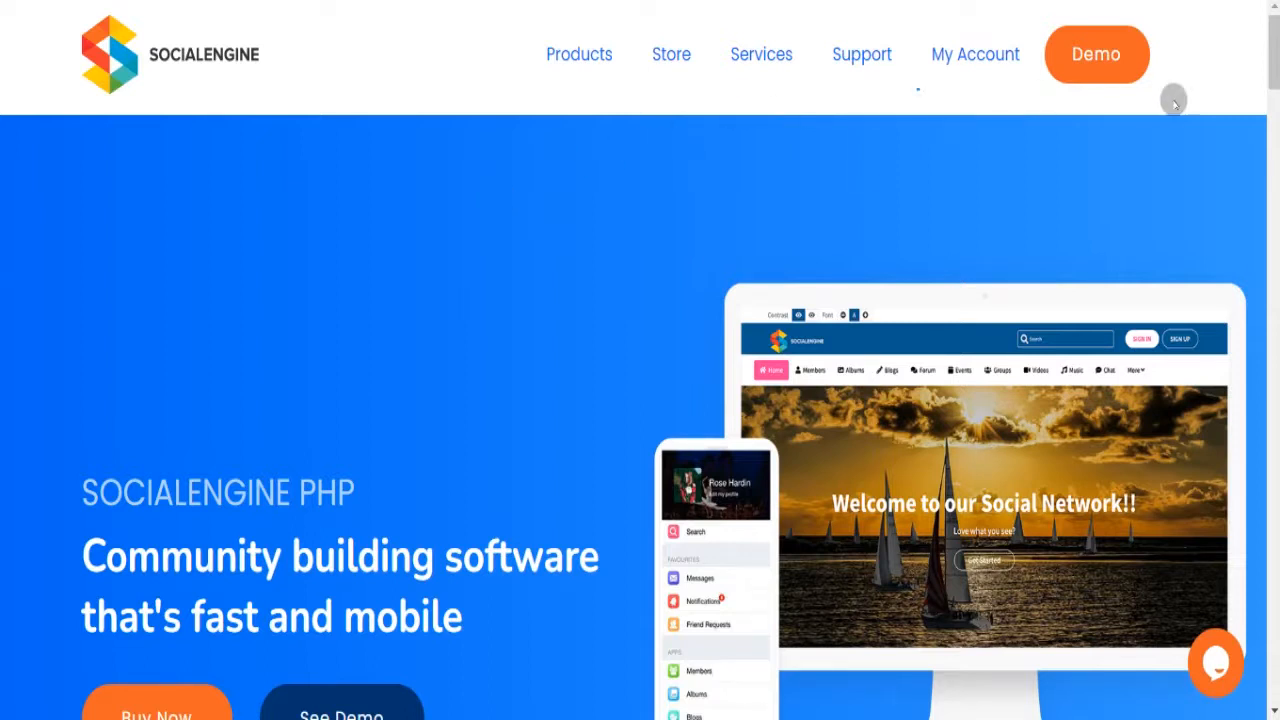
drag(1273, 68, 1273, 60)
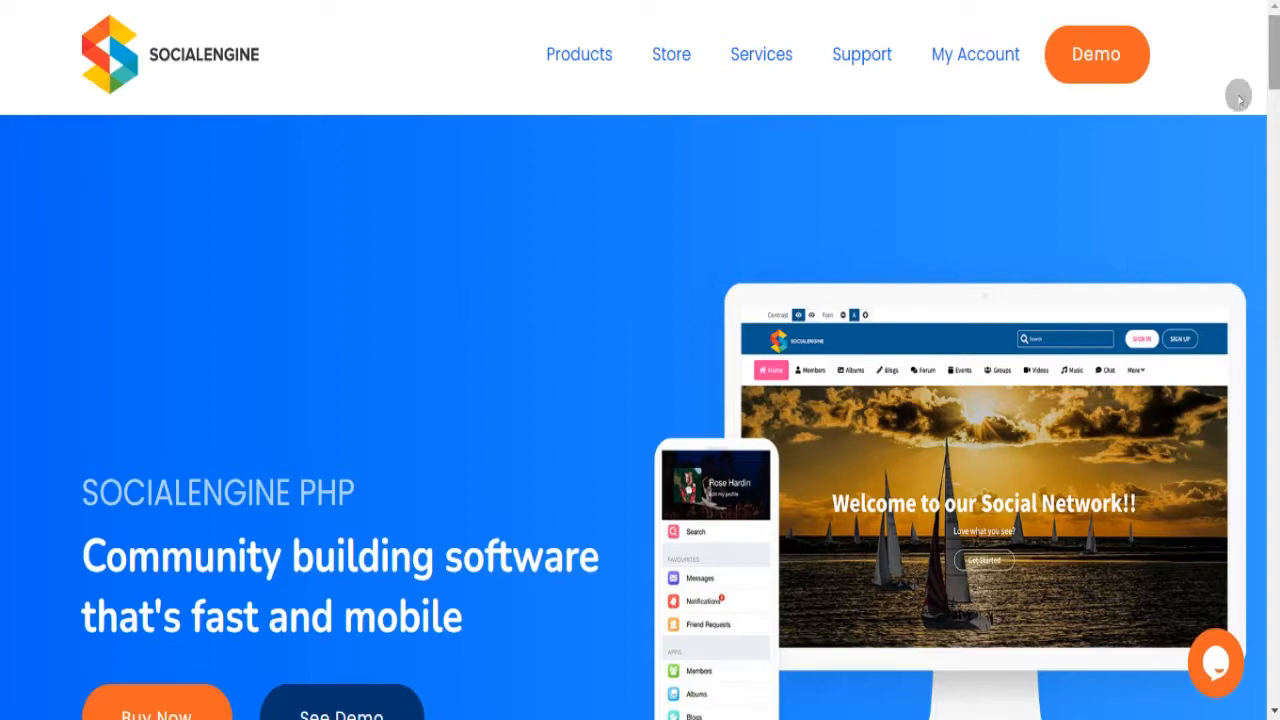
click(1104, 66)
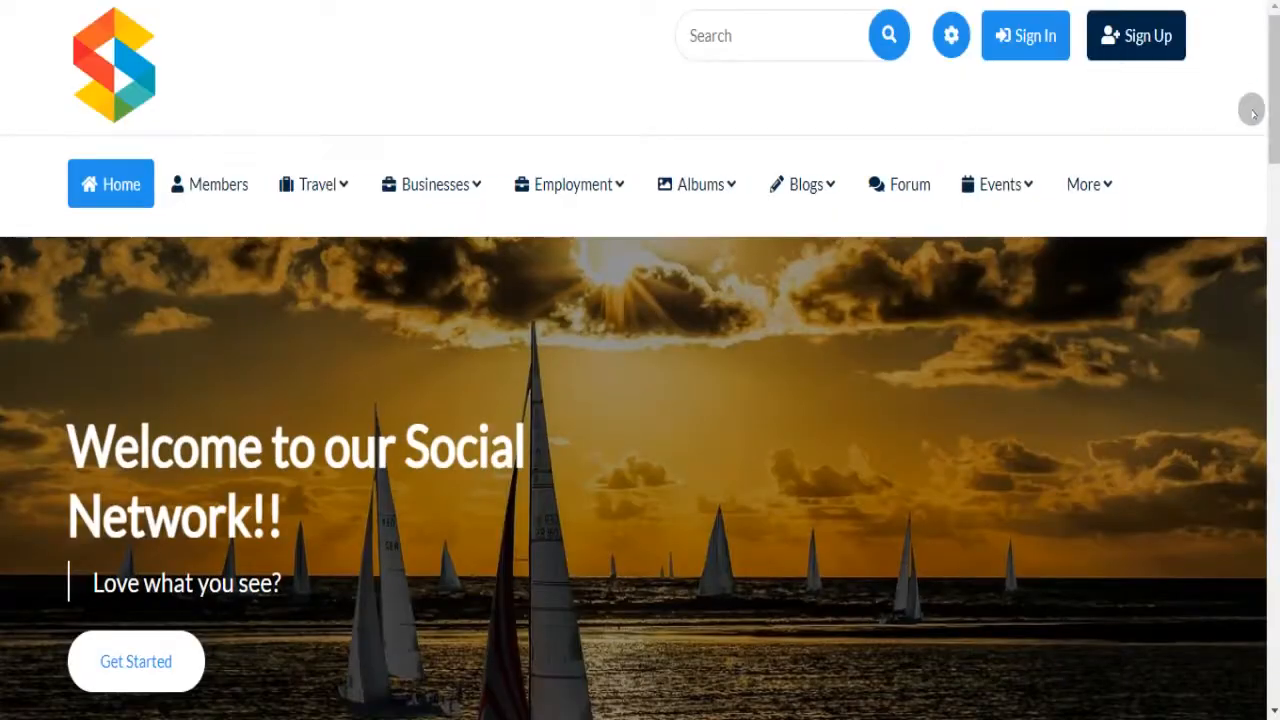
scroll(1266, 116, down, 7)
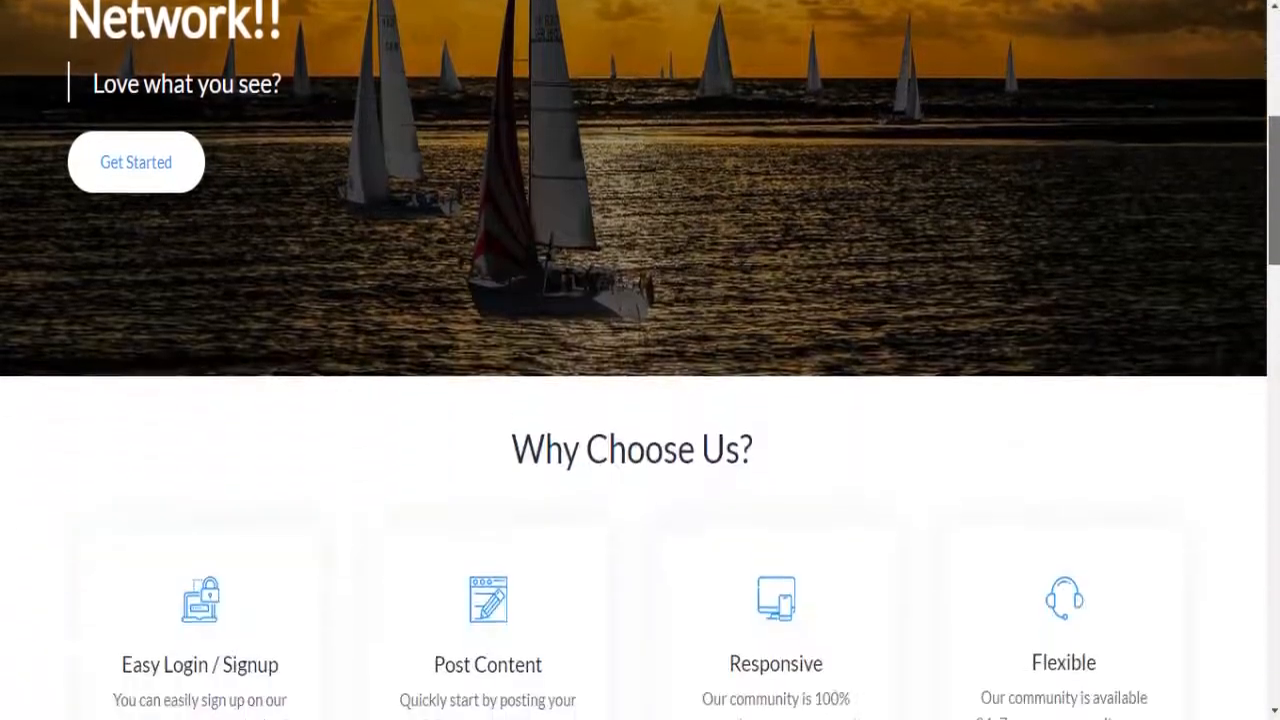
scroll(1270, 388, down, 5)
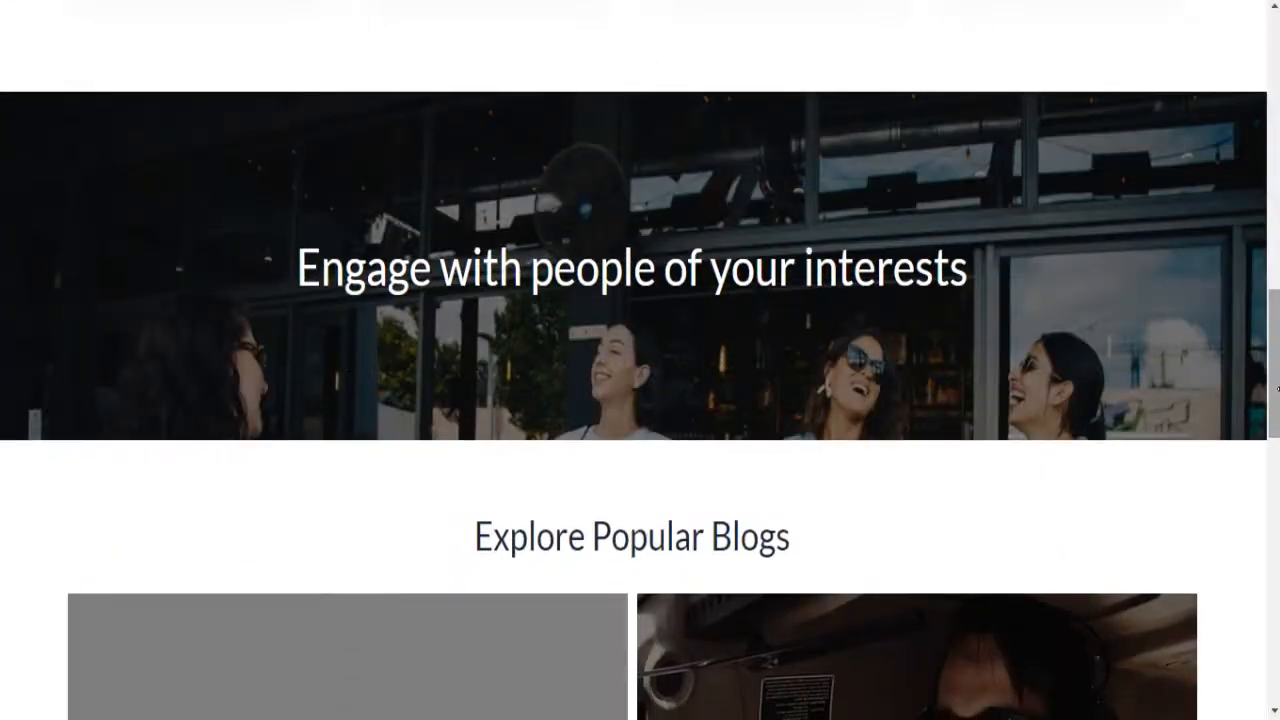
drag(1277, 388, 1275, 625)
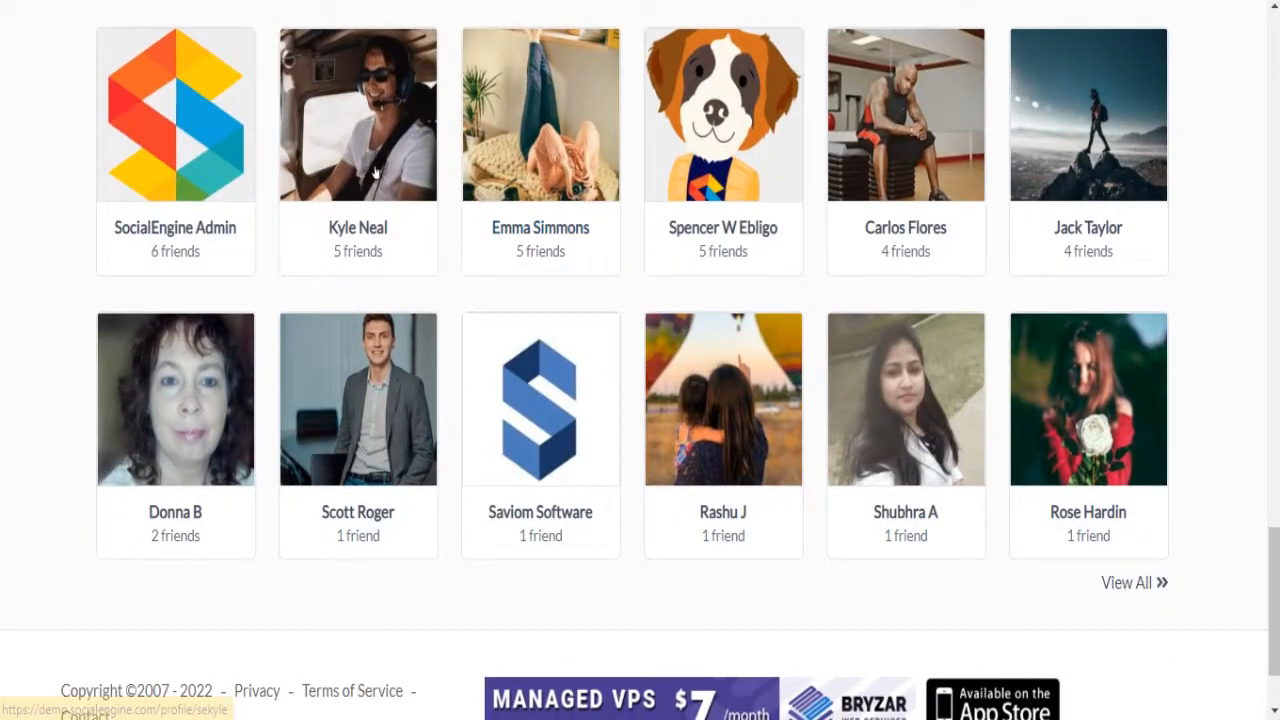
click(375, 173)
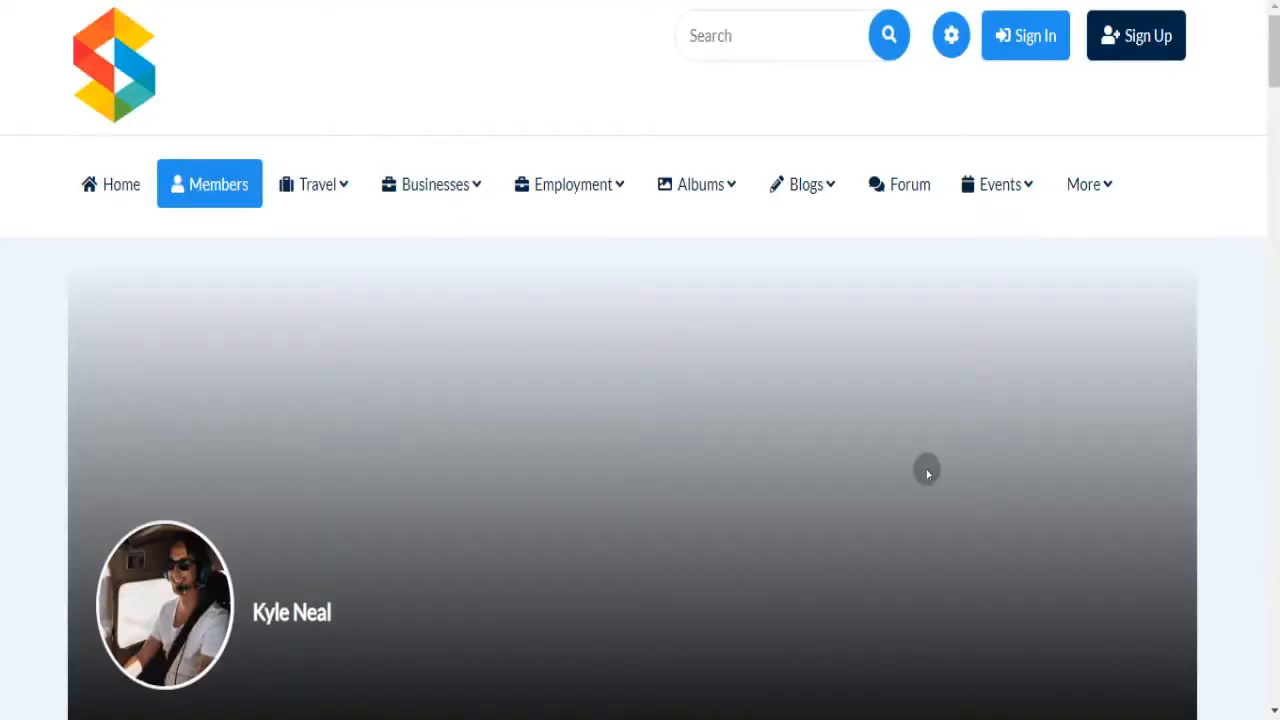
scroll(1274, 65, down, 12)
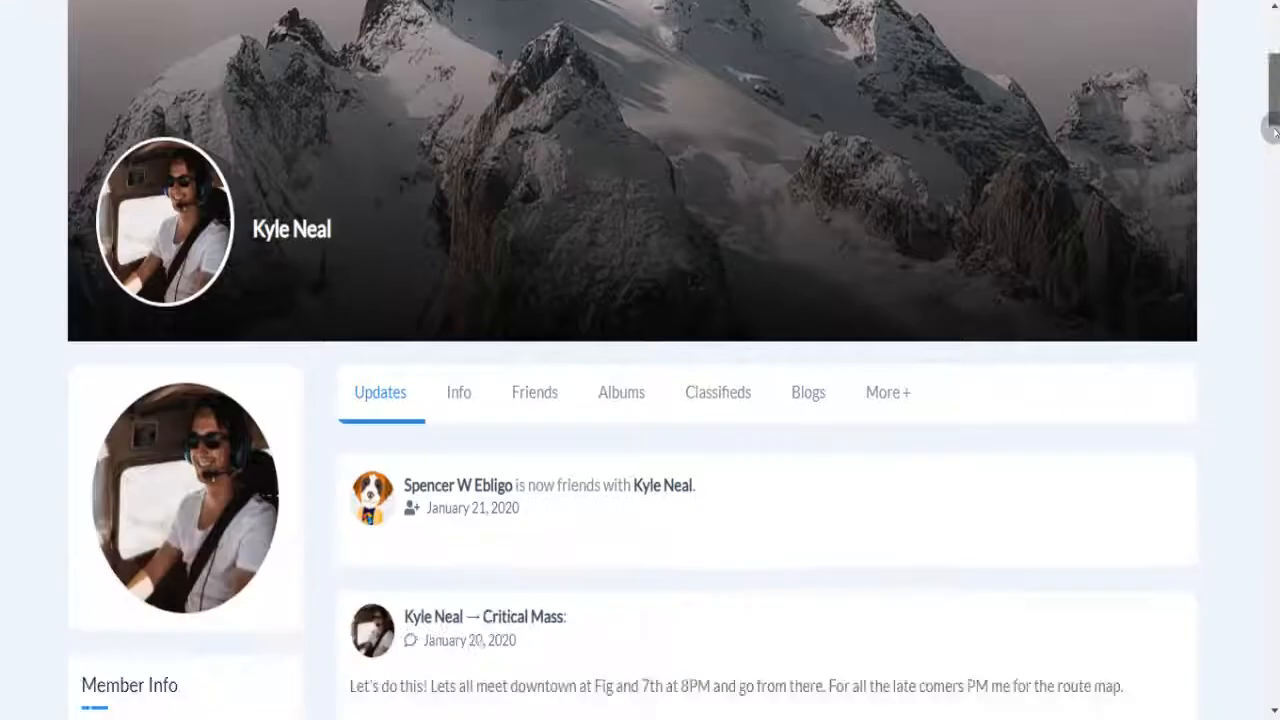
drag(1269, 122, 1270, 30)
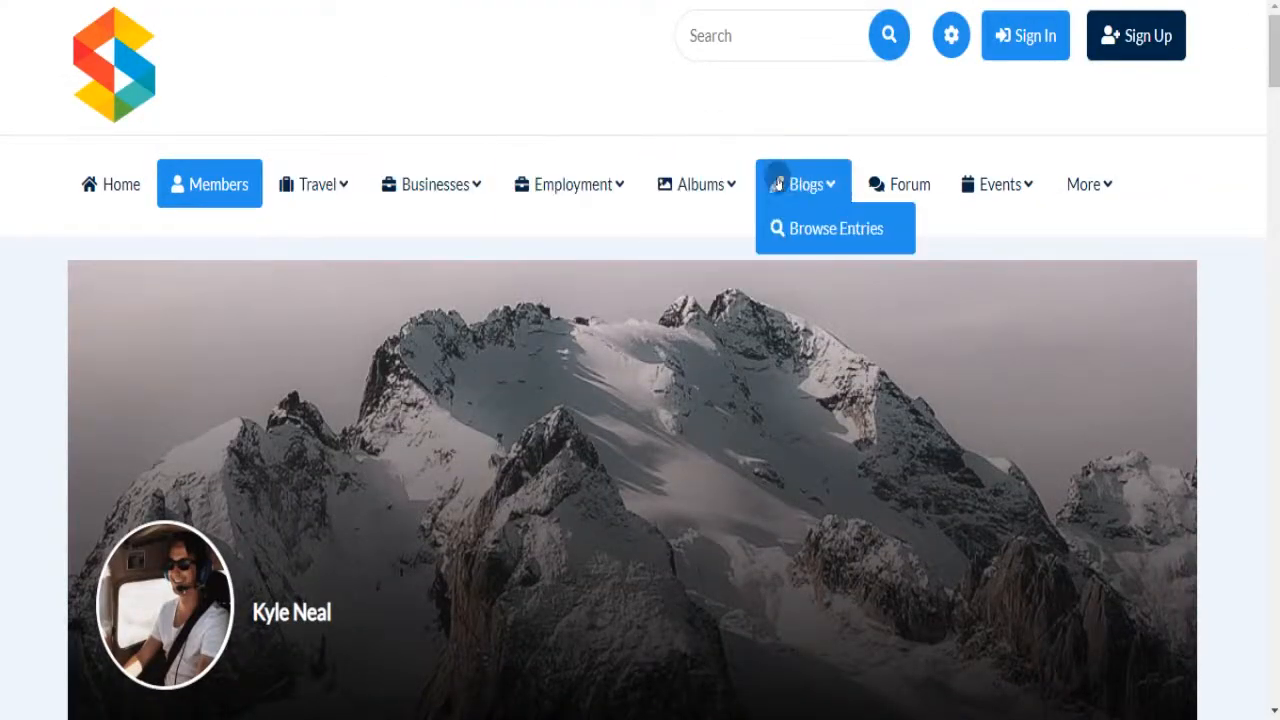
mouse_move(977, 202)
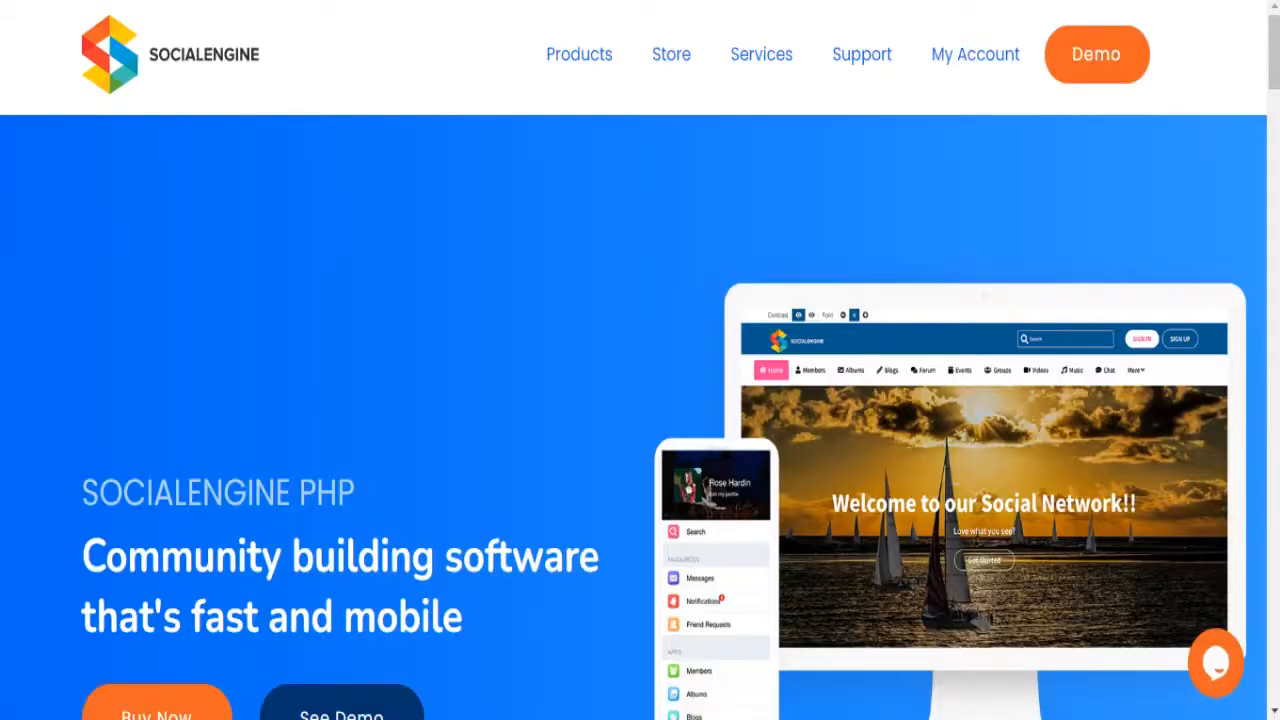
mouse_move(572, 24)
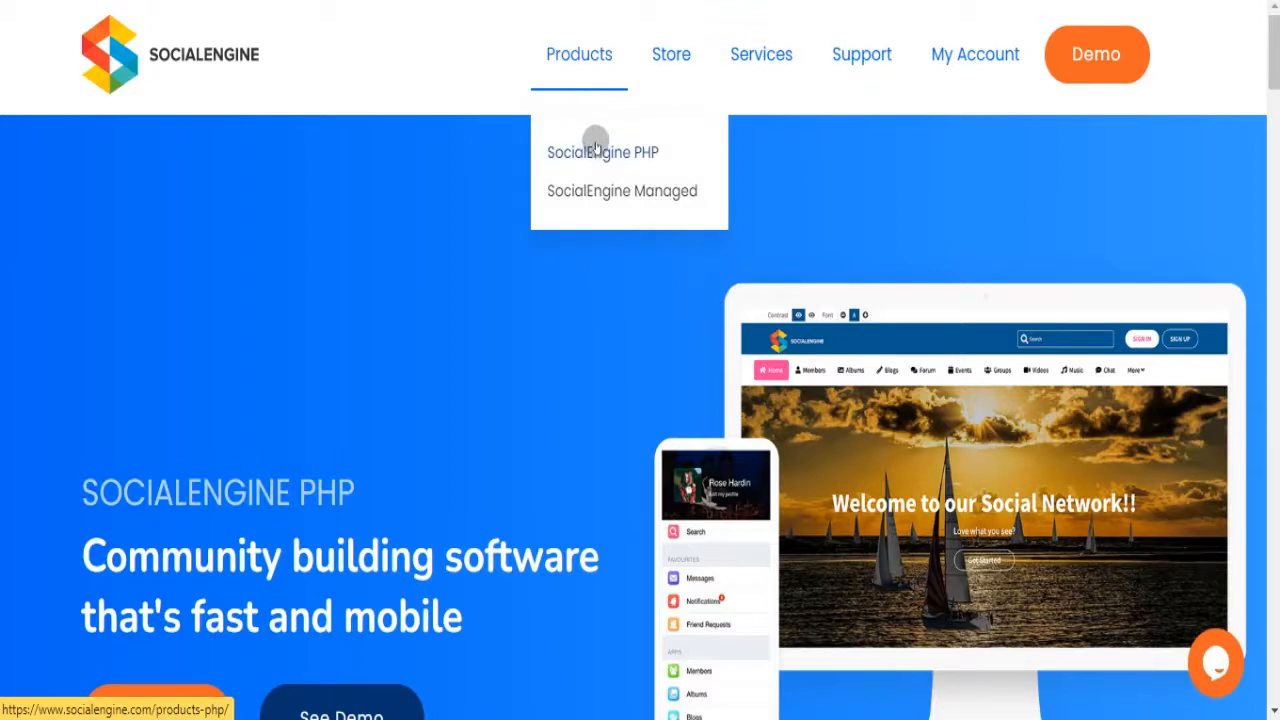
- Open the SocialEngine PHP product page and scroll down it
click(594, 151)
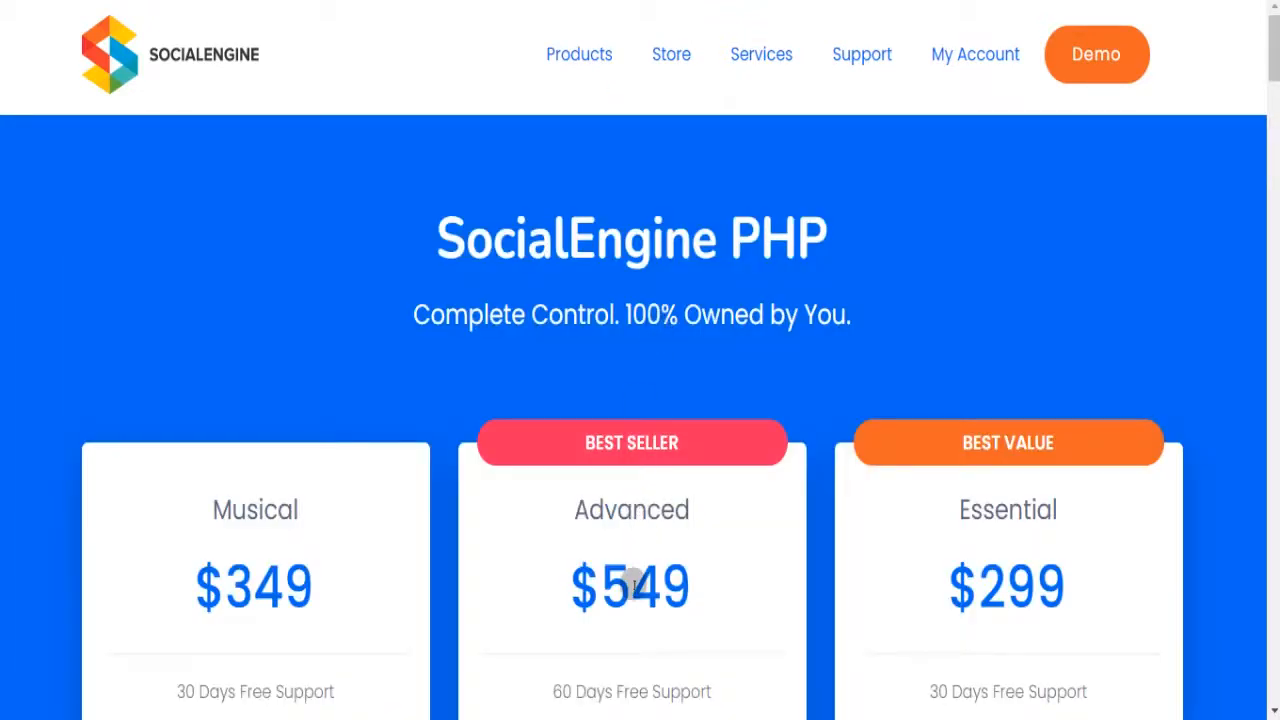
drag(1276, 61, 1274, 105)
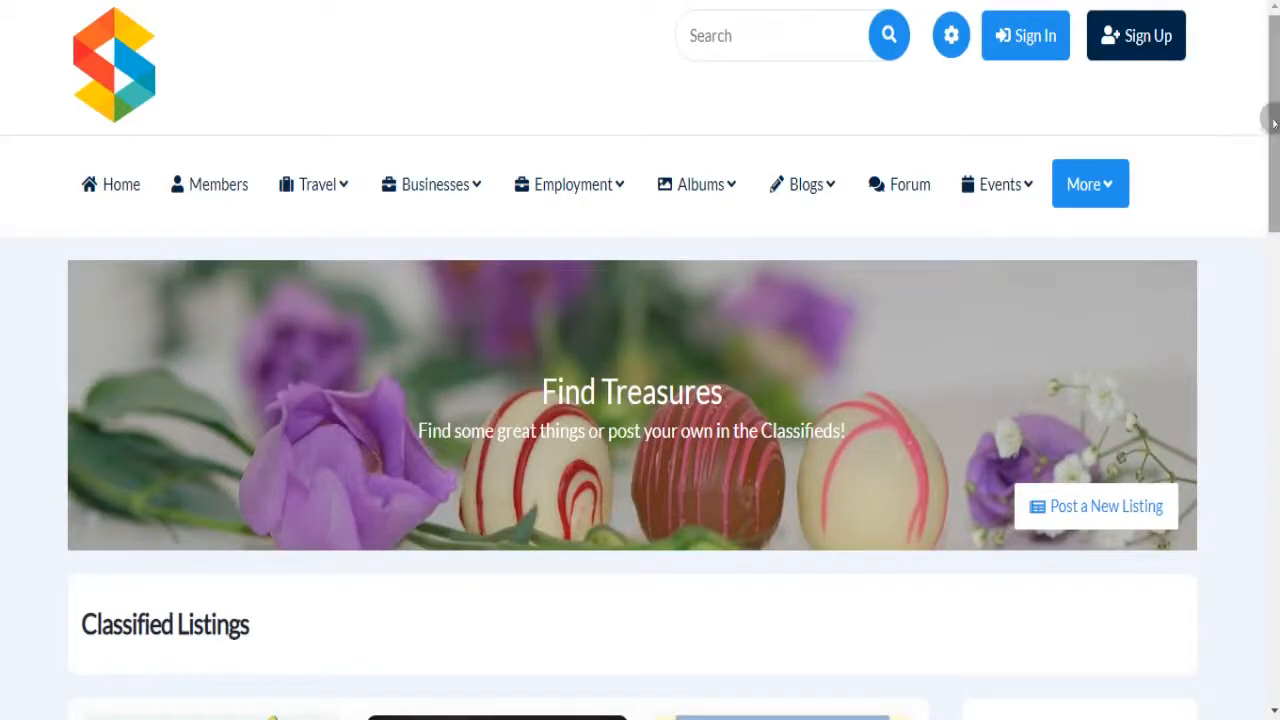
- Browse the demo community's home page, then return to the public_html folder in the file manager
drag(1275, 122, 1273, 39)
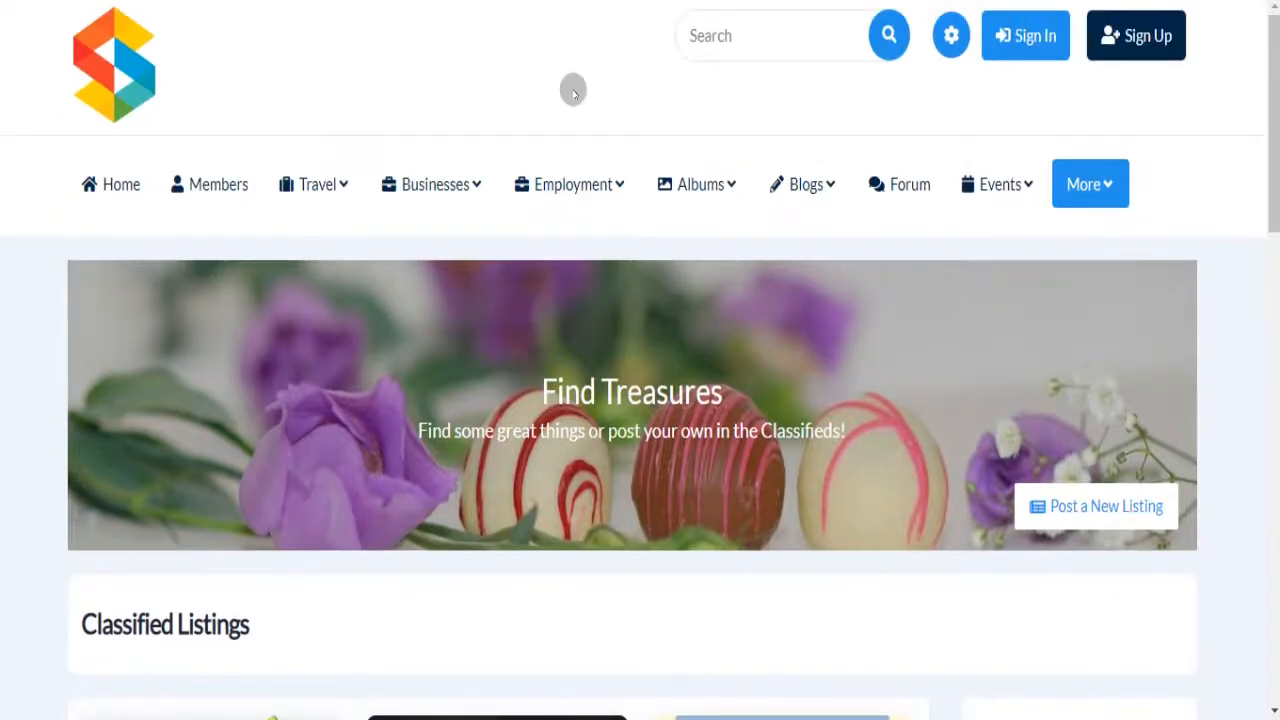
click(89, 64)
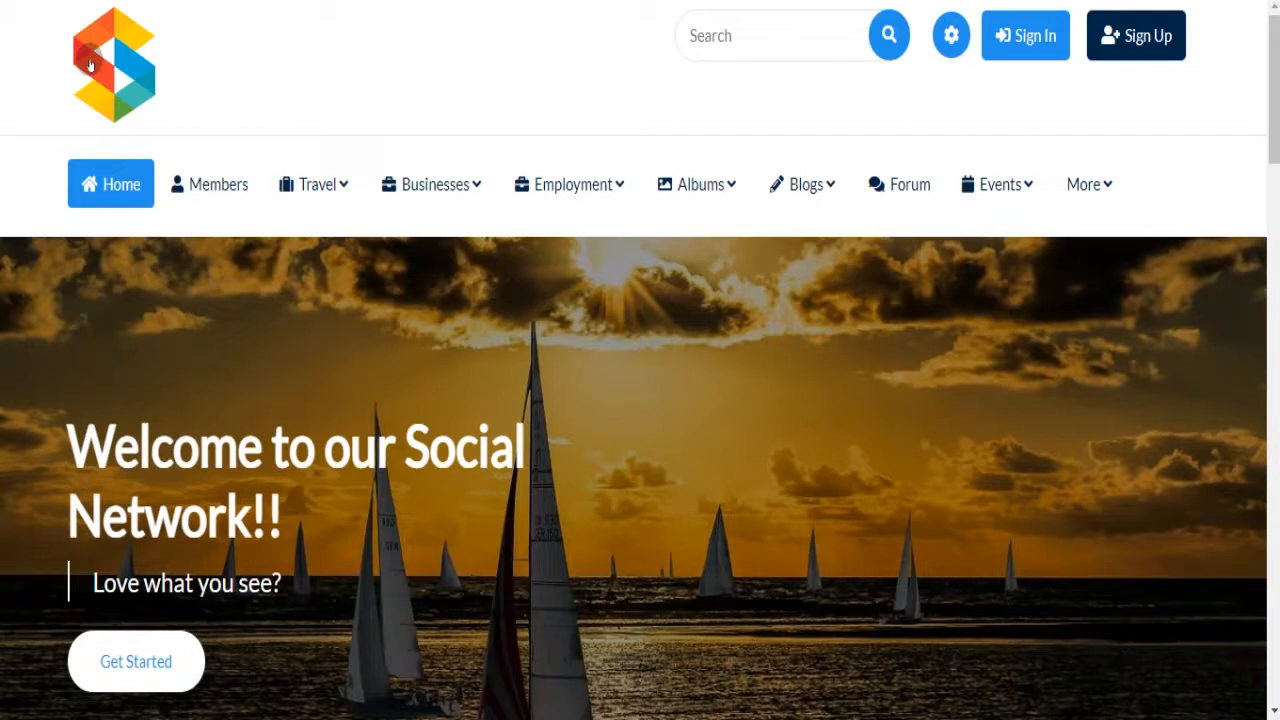
drag(1276, 72, 1277, 107)
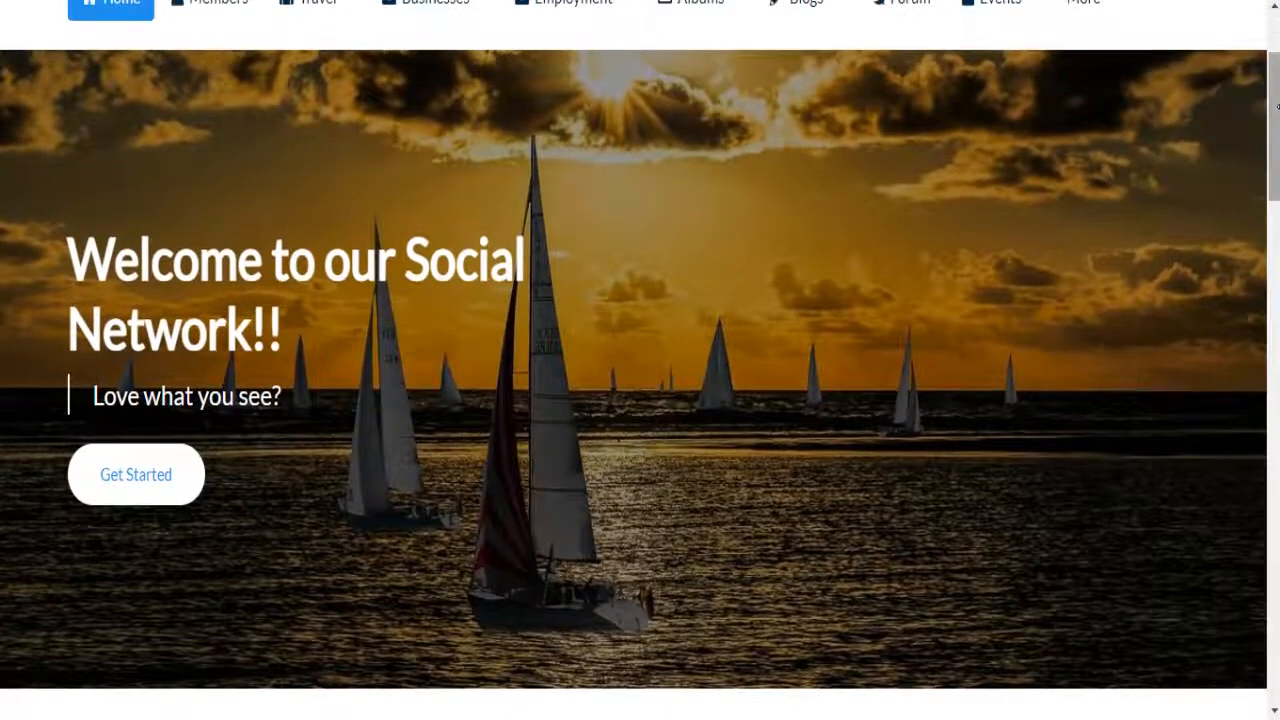
drag(1277, 112, 1275, 36)
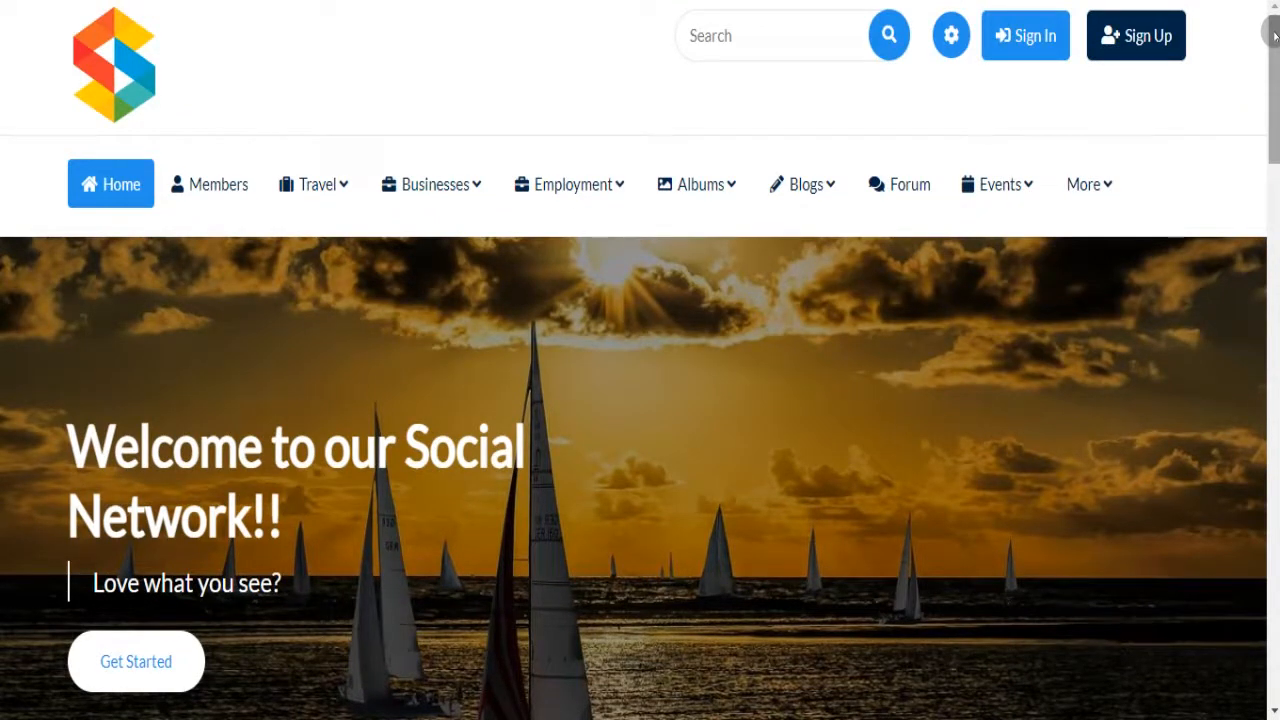
mouse_move(1274, 32)
mouse_down()
mouse_move(1274, 85)
mouse_move(1275, 30)
mouse_up()
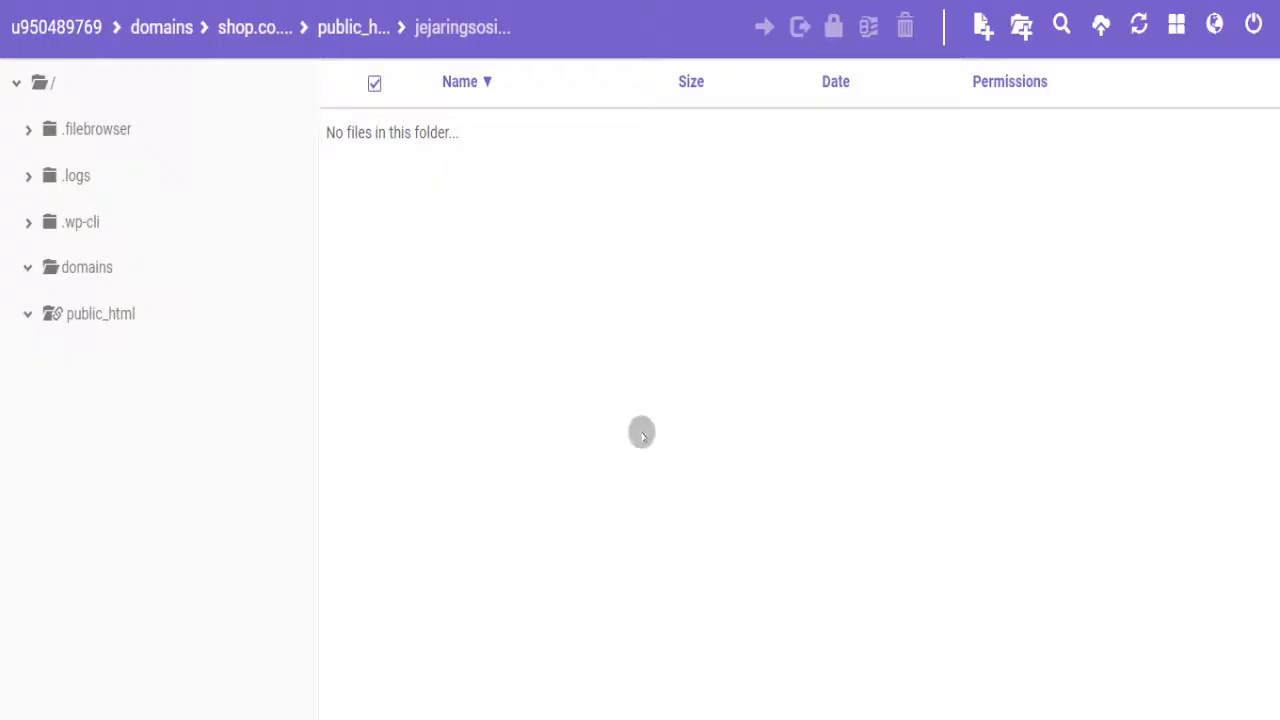
click(131, 313)
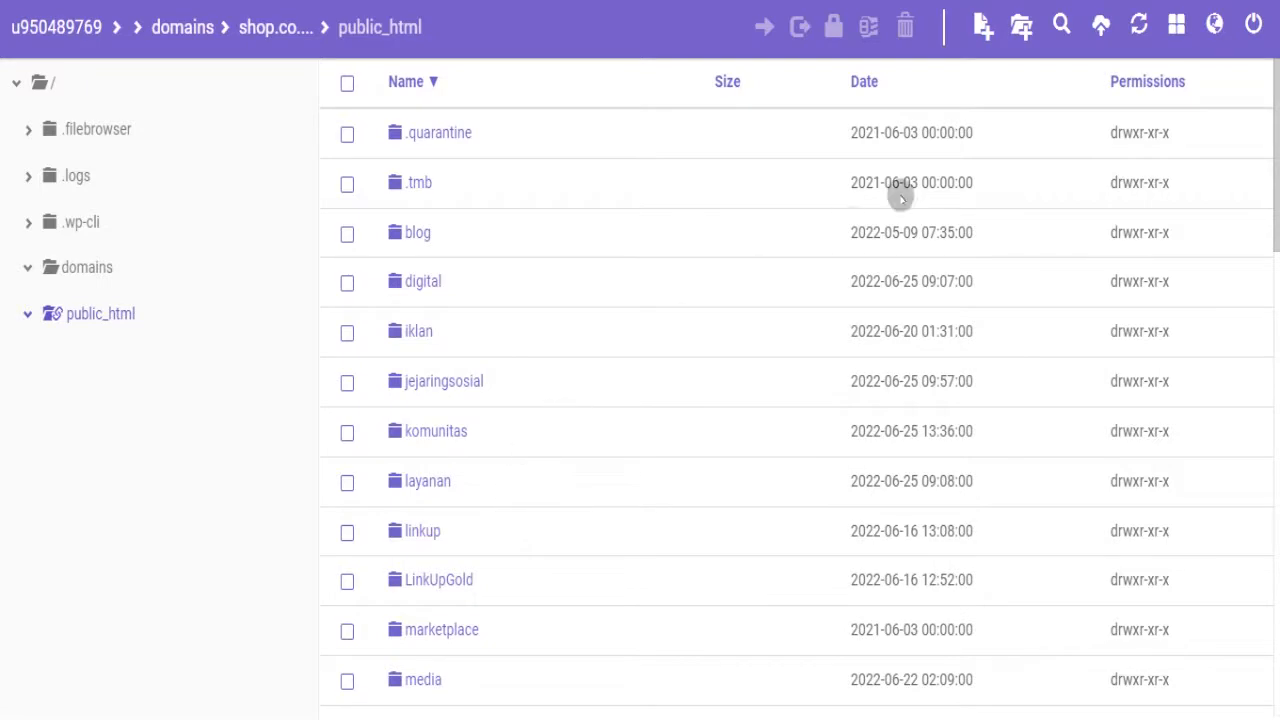
- Create a new folder named 'medsos' inside public_html
click(1019, 30)
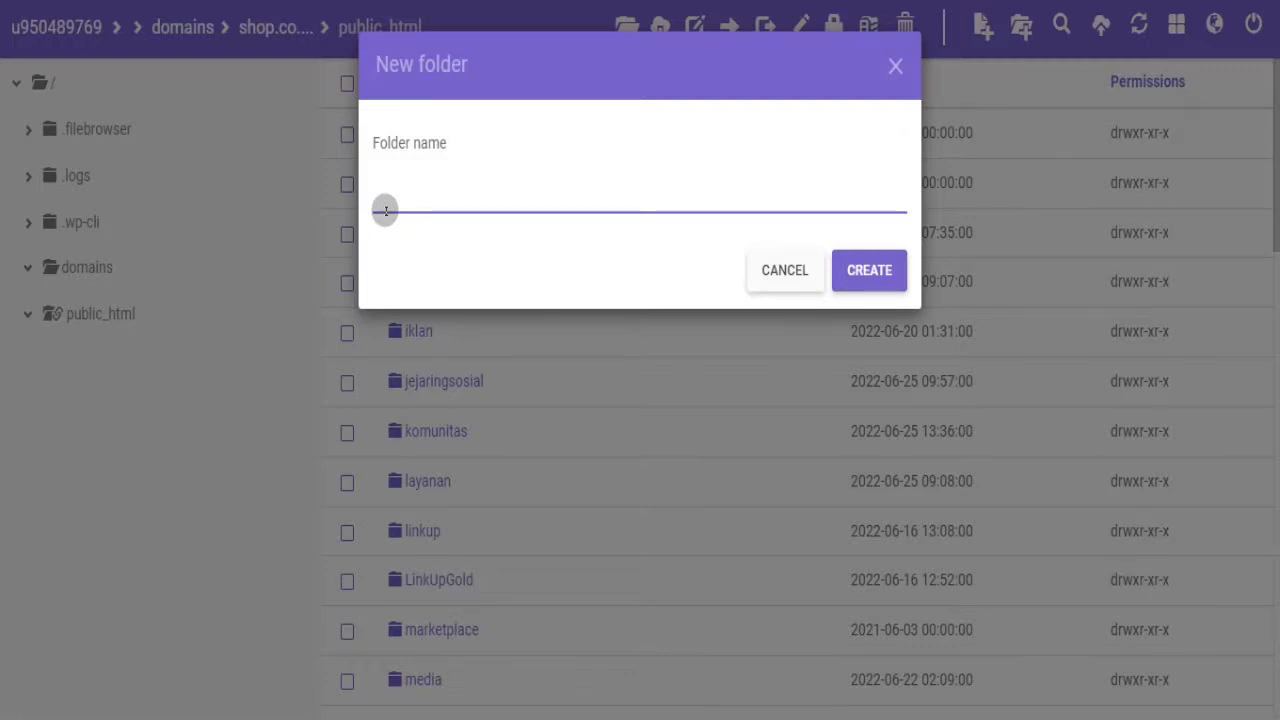
text(medi)
key(BackSpace)
text(sos)
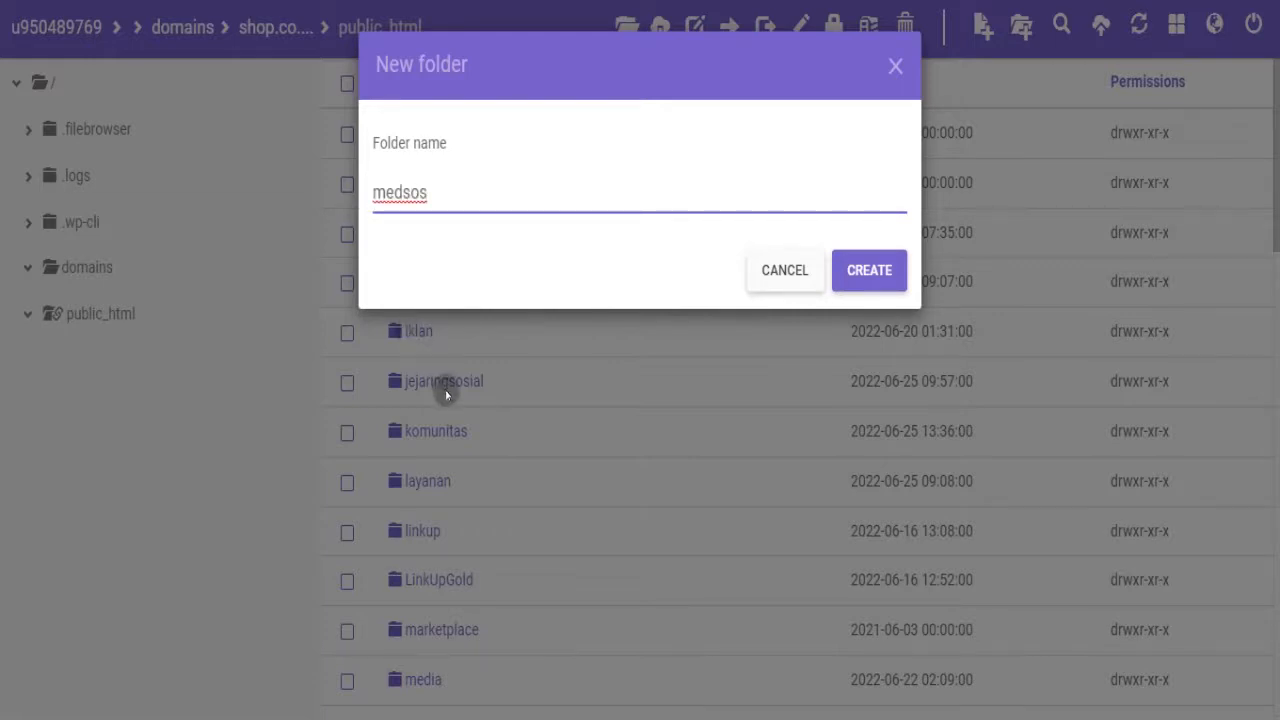
click(855, 276)
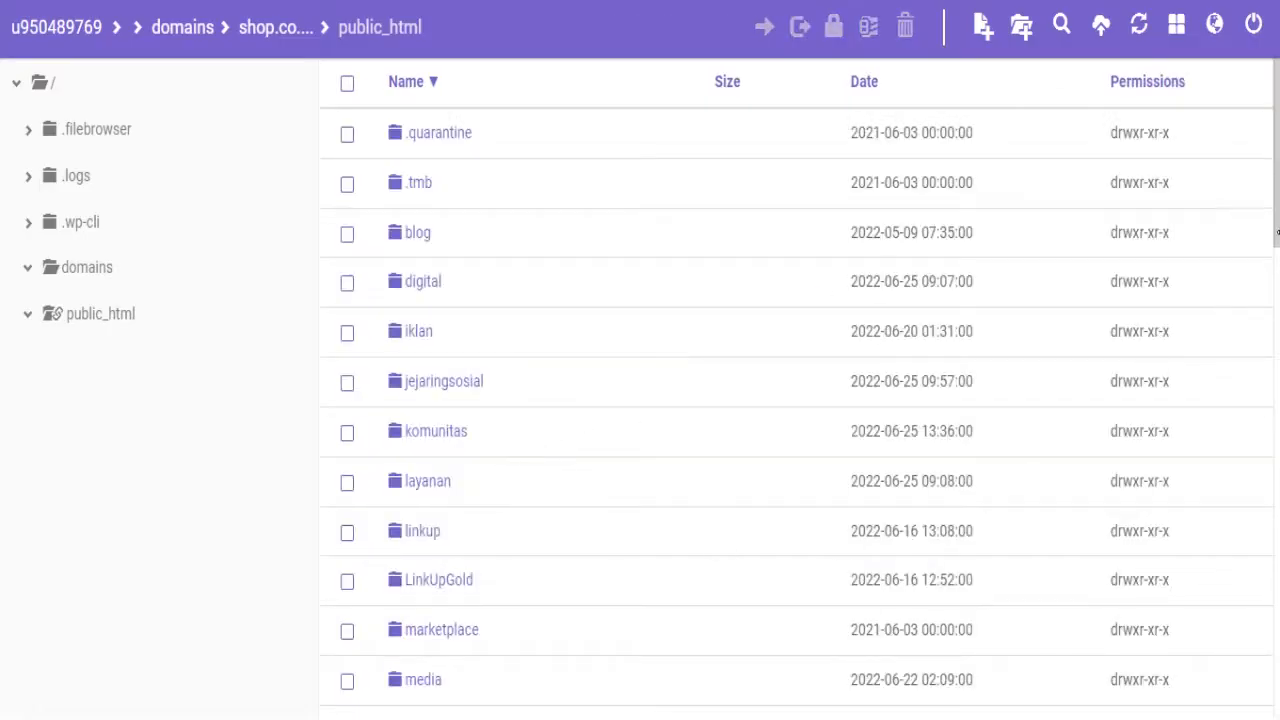
- Open the empty medsos folder
drag(1275, 174, 1268, 148)
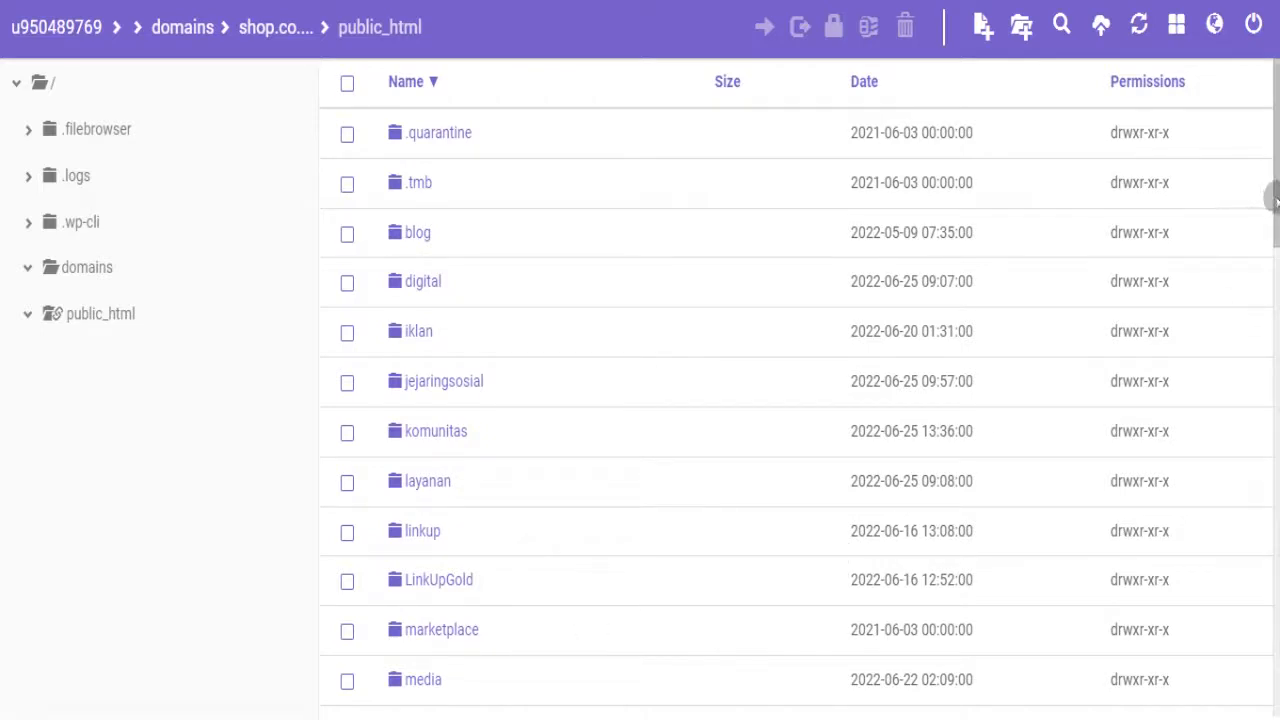
drag(1271, 194, 1271, 272)
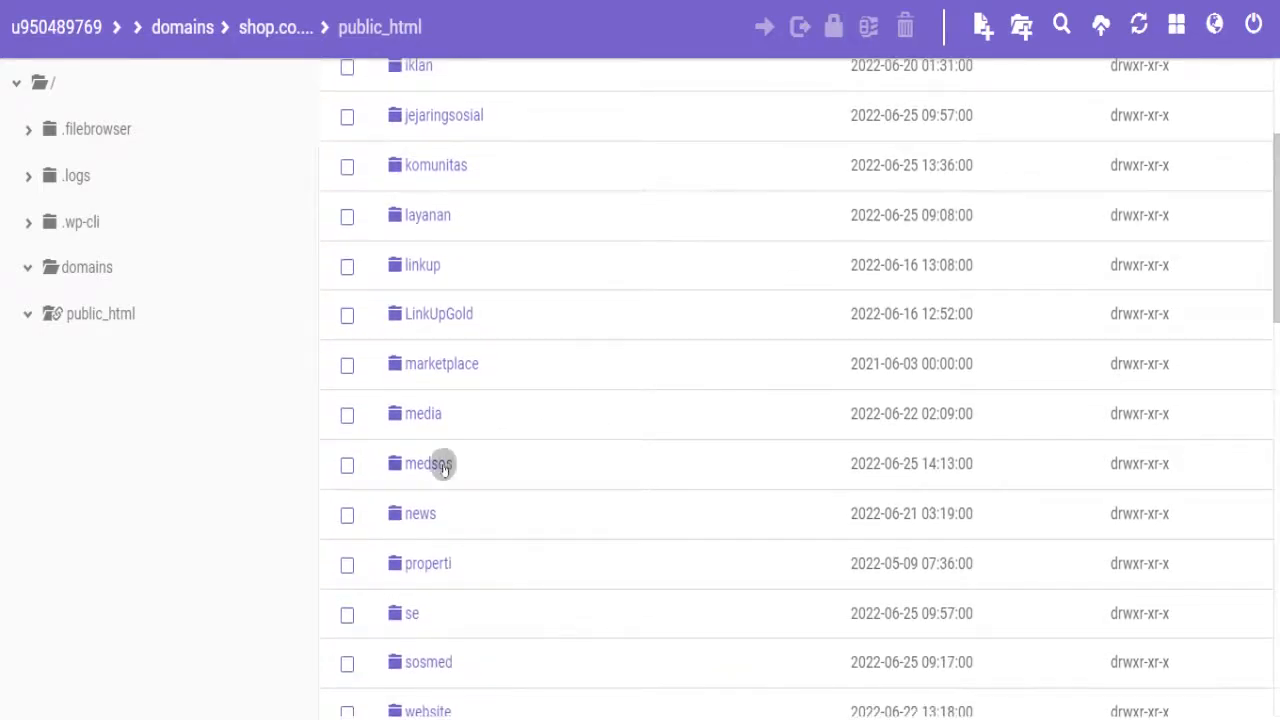
double_click(437, 465)
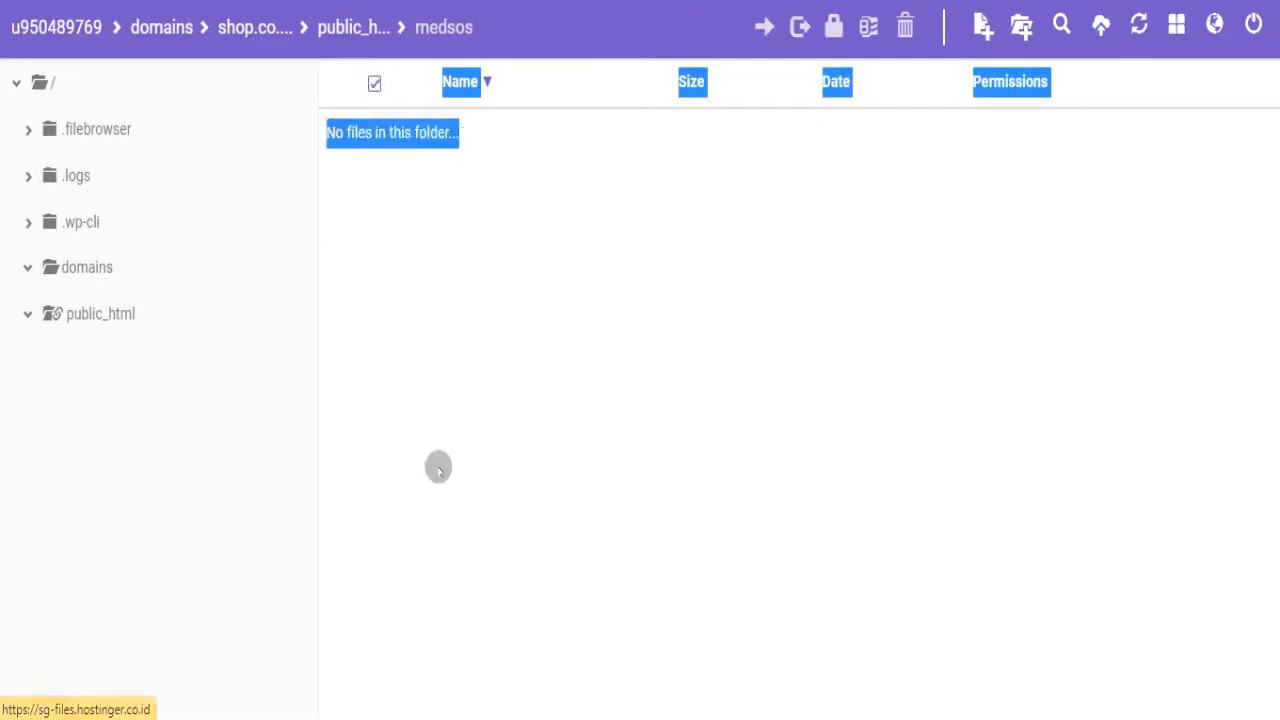
click(424, 350)
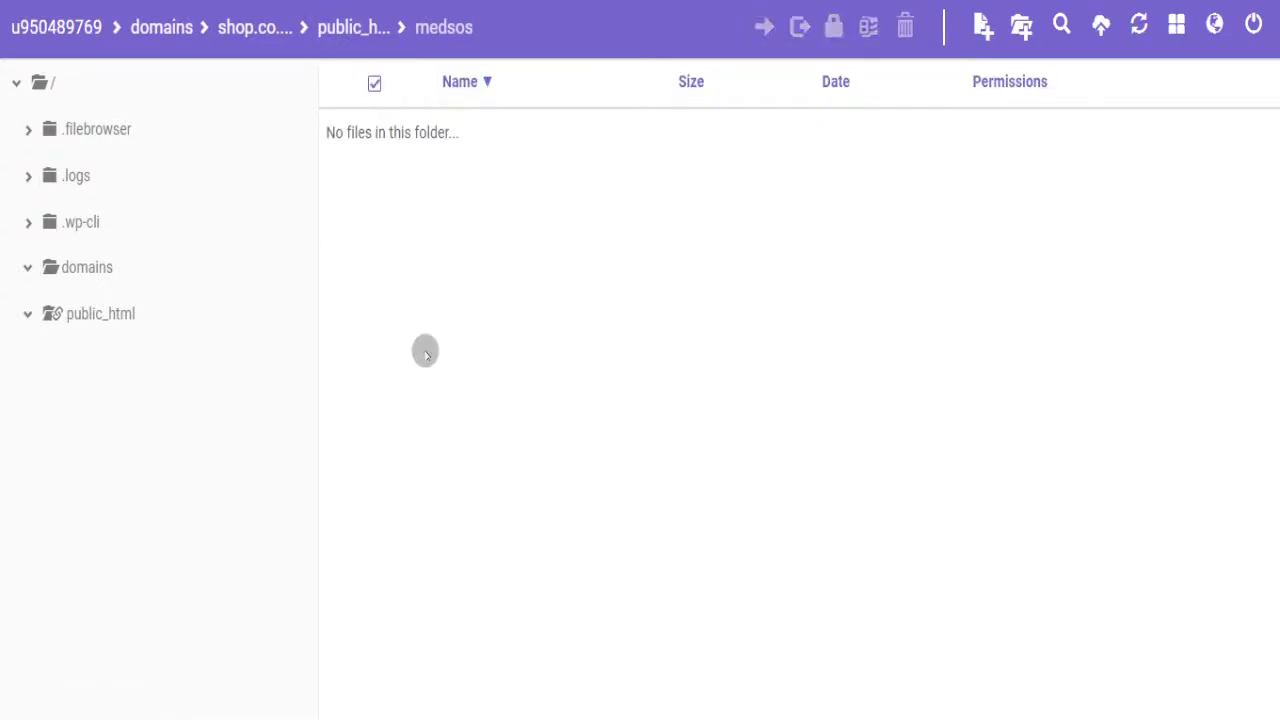
- Upload social-engine-5.0.0.zip from Downloads/social-engine-v5.0.0 into the medsos folder
click(1099, 26)
click(649, 196)
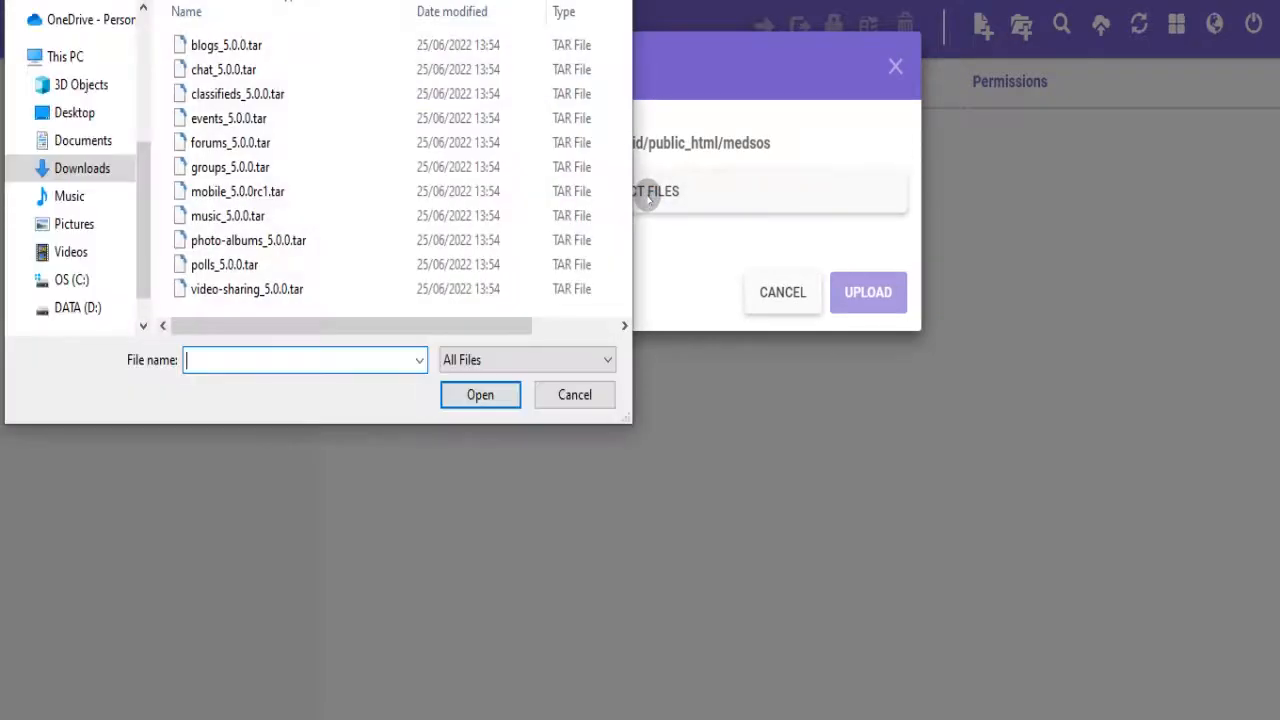
click(95, 172)
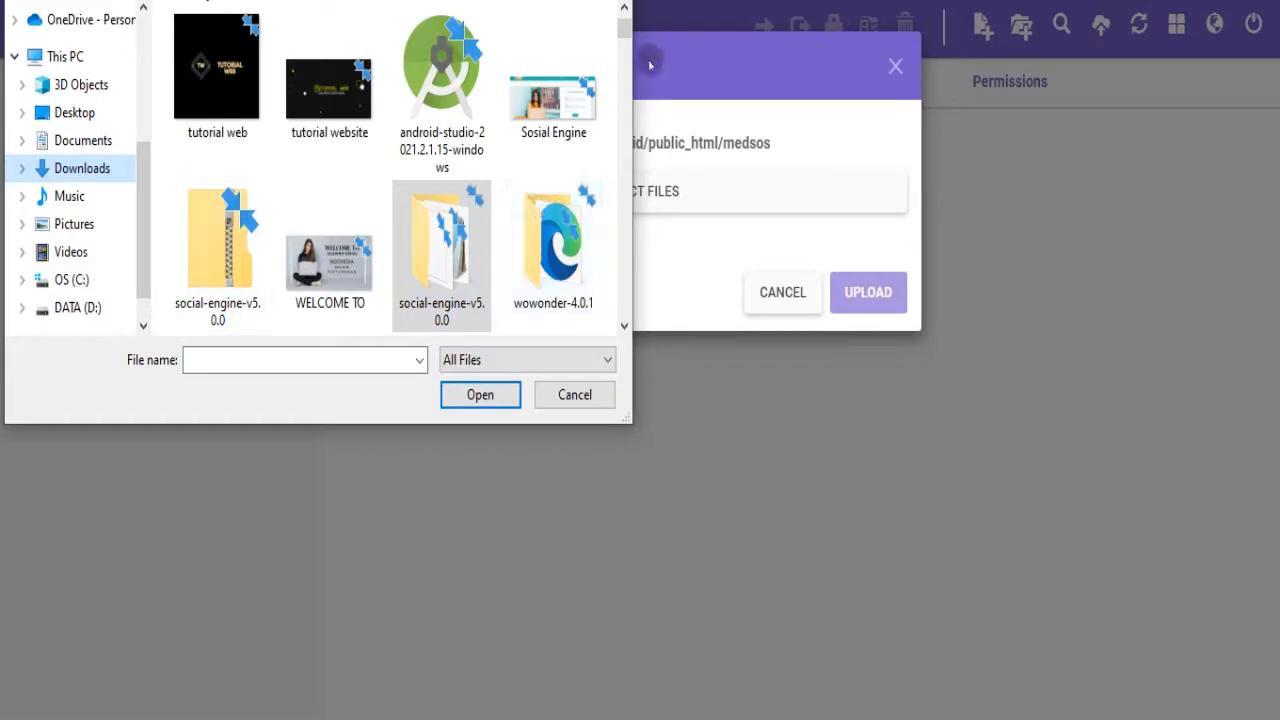
double_click(451, 262)
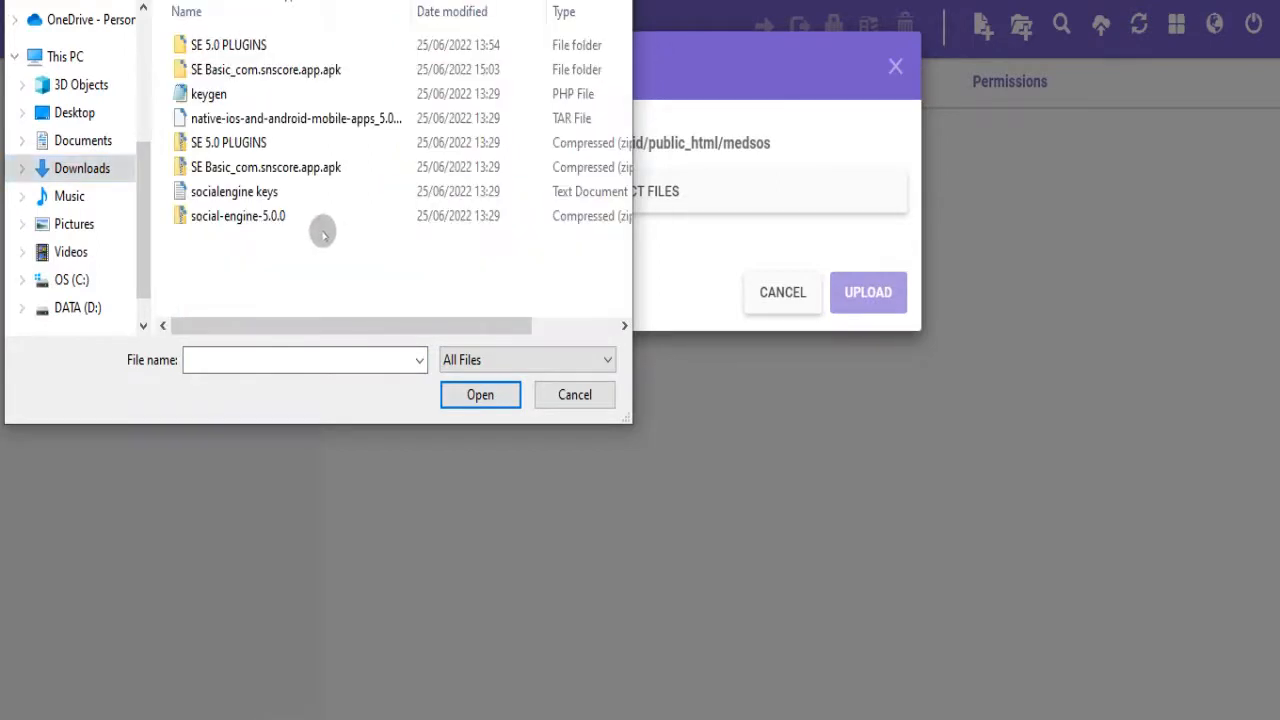
click(246, 217)
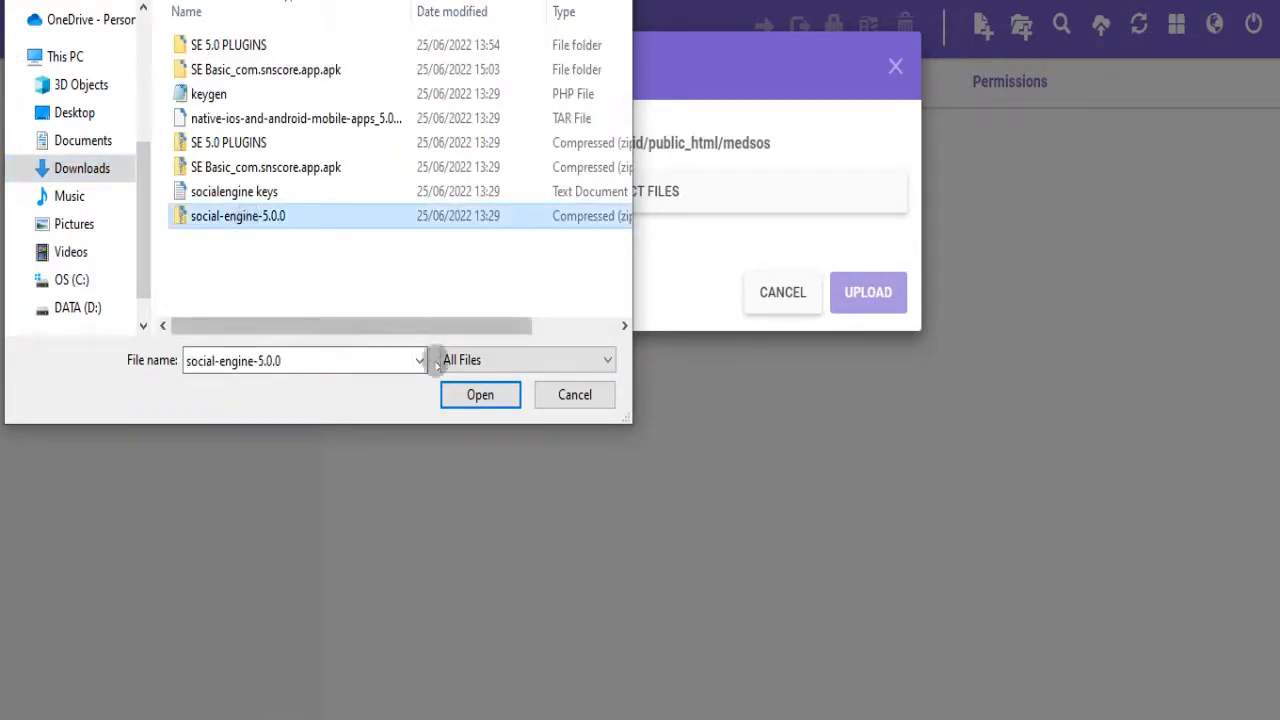
click(459, 396)
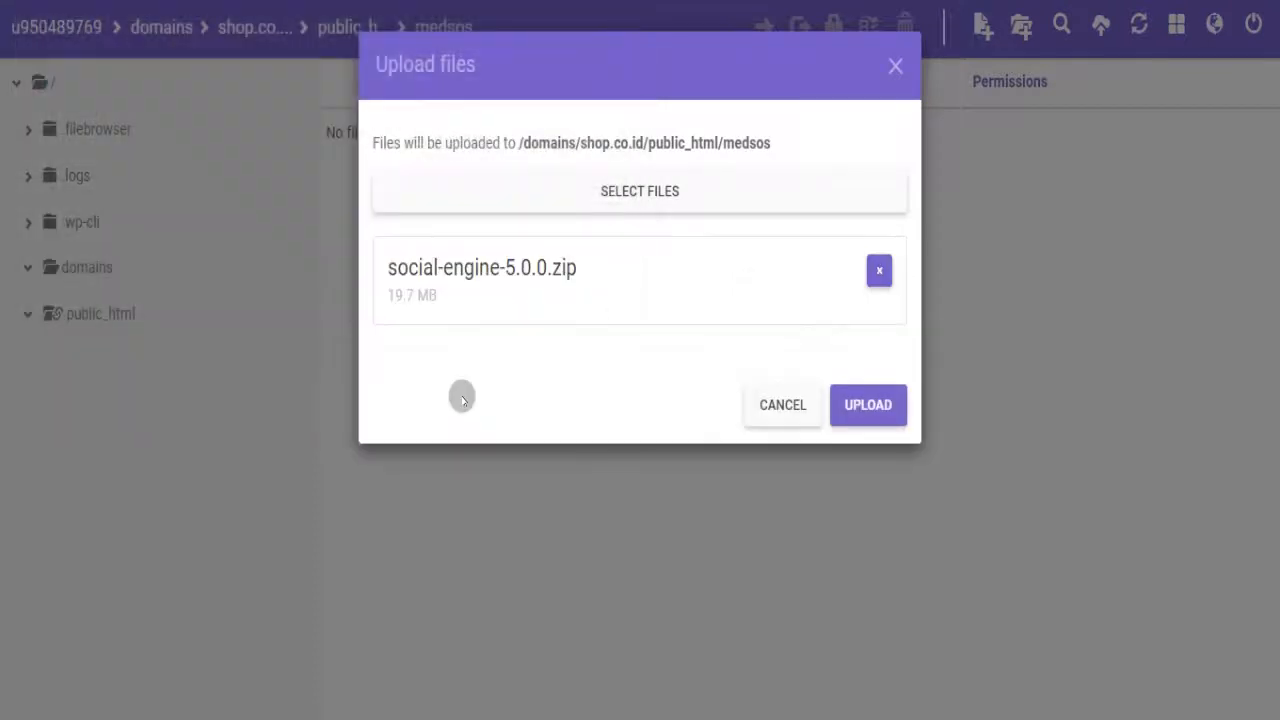
click(870, 406)
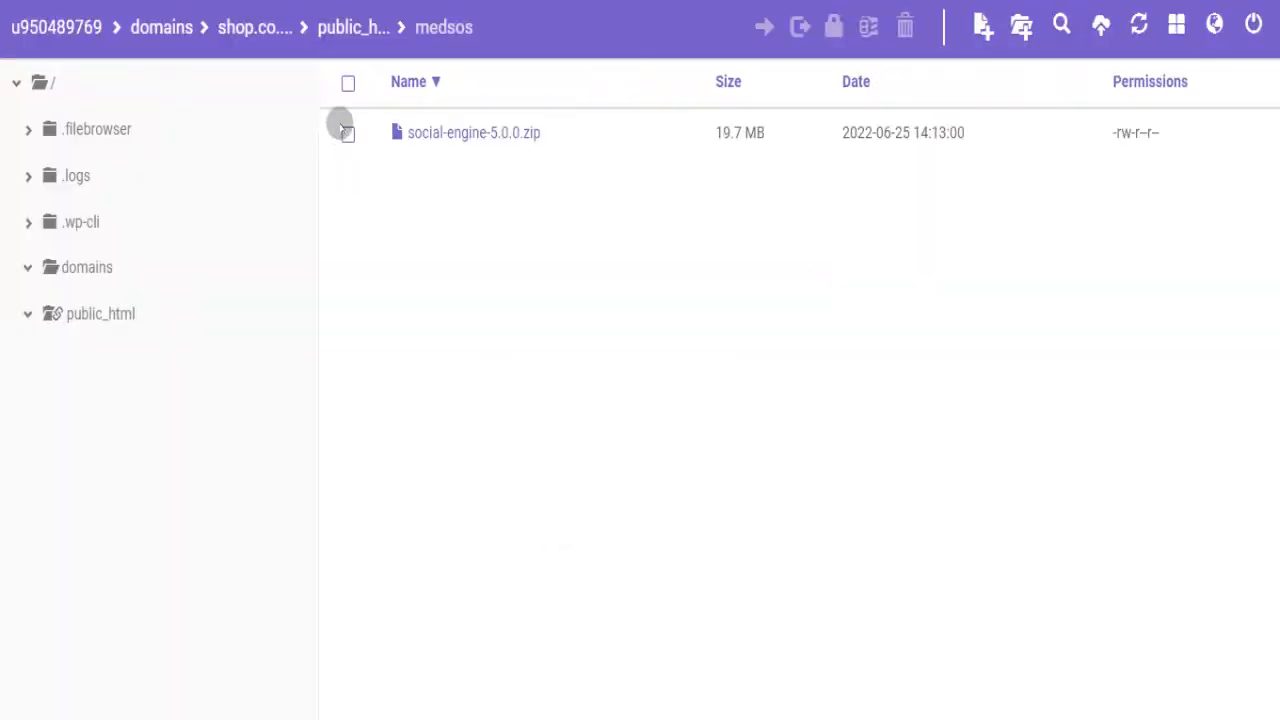
- Extract social-engine-5.0.0.zip into a social-engine-5.0.0 folder and open that folder
click(347, 133)
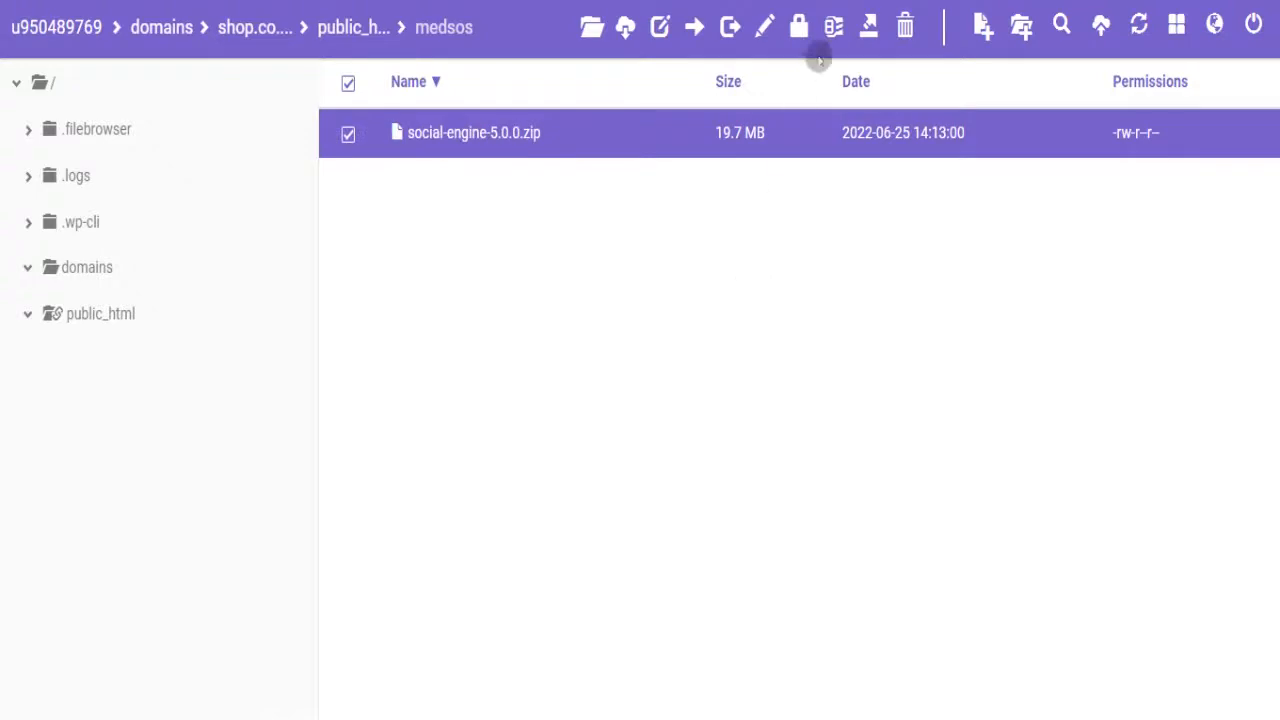
click(869, 30)
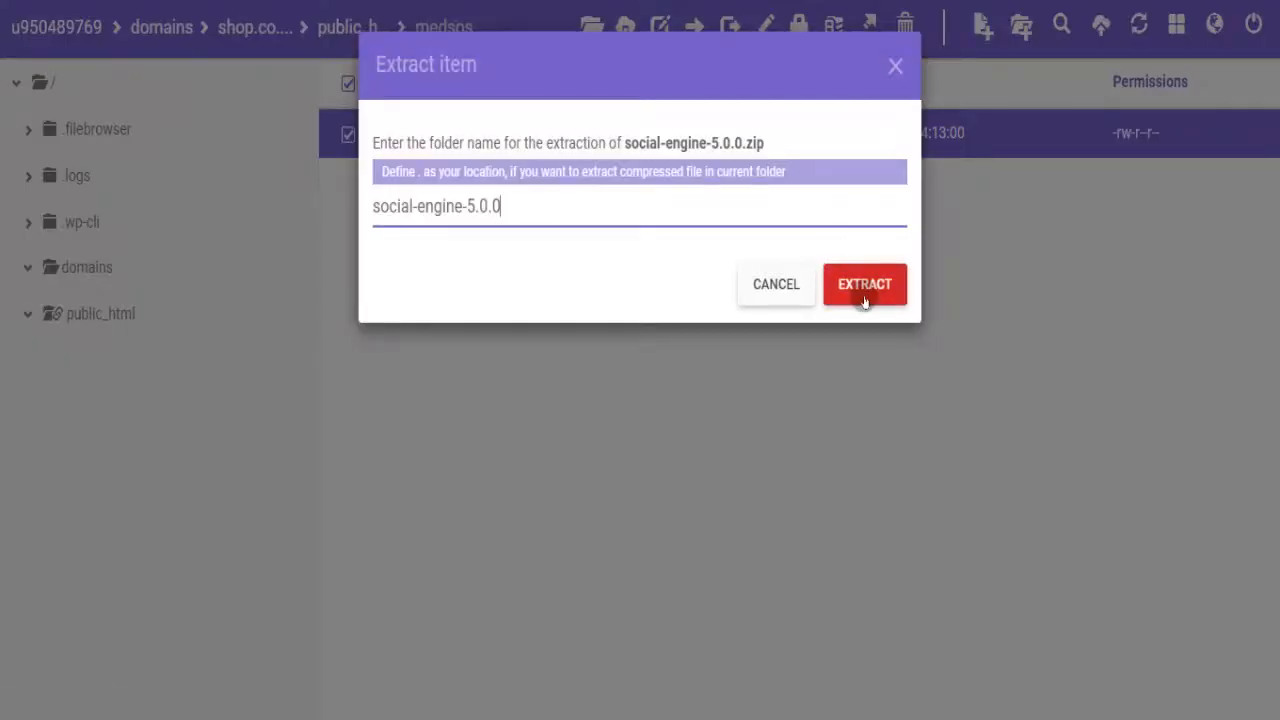
click(865, 300)
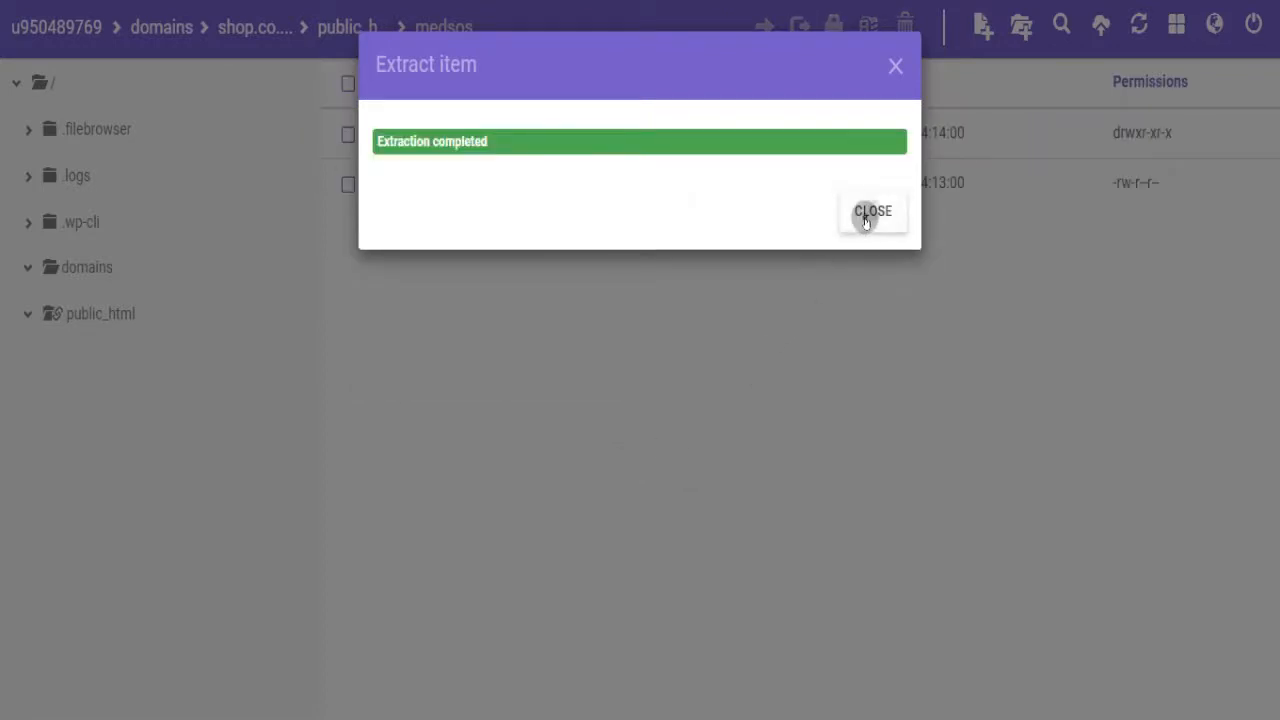
click(866, 216)
click(447, 136)
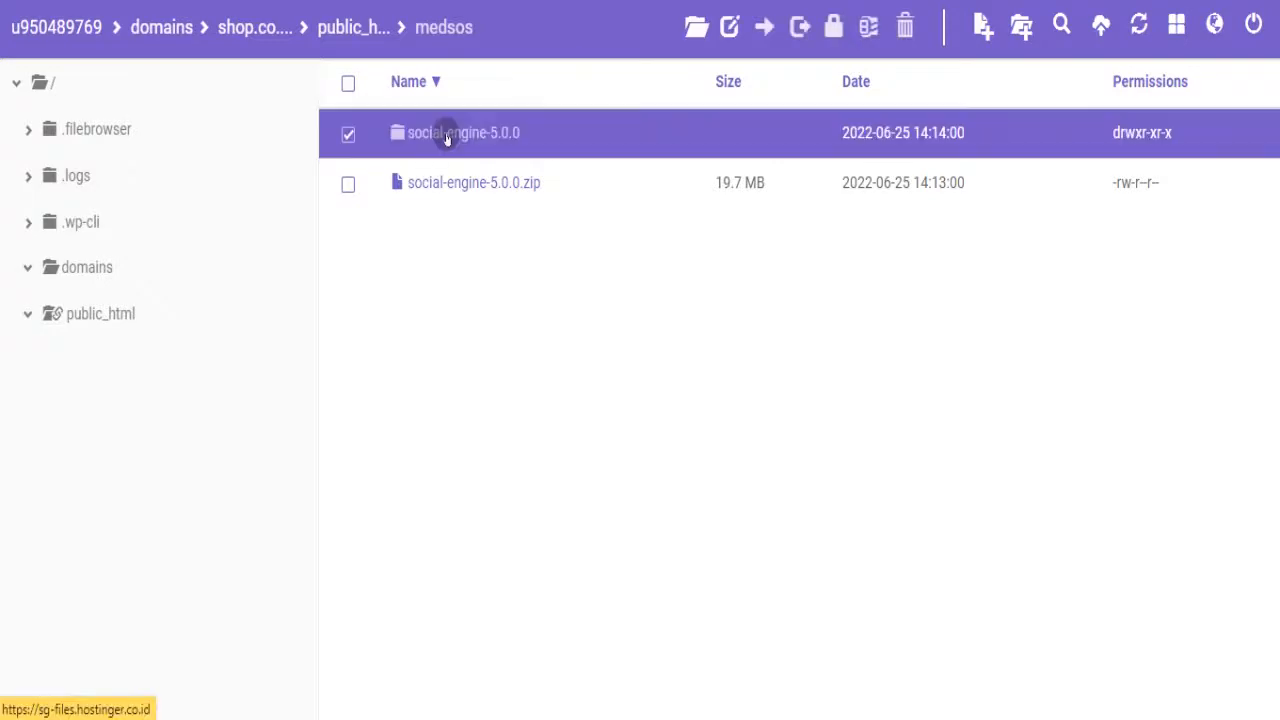
double_click(447, 136)
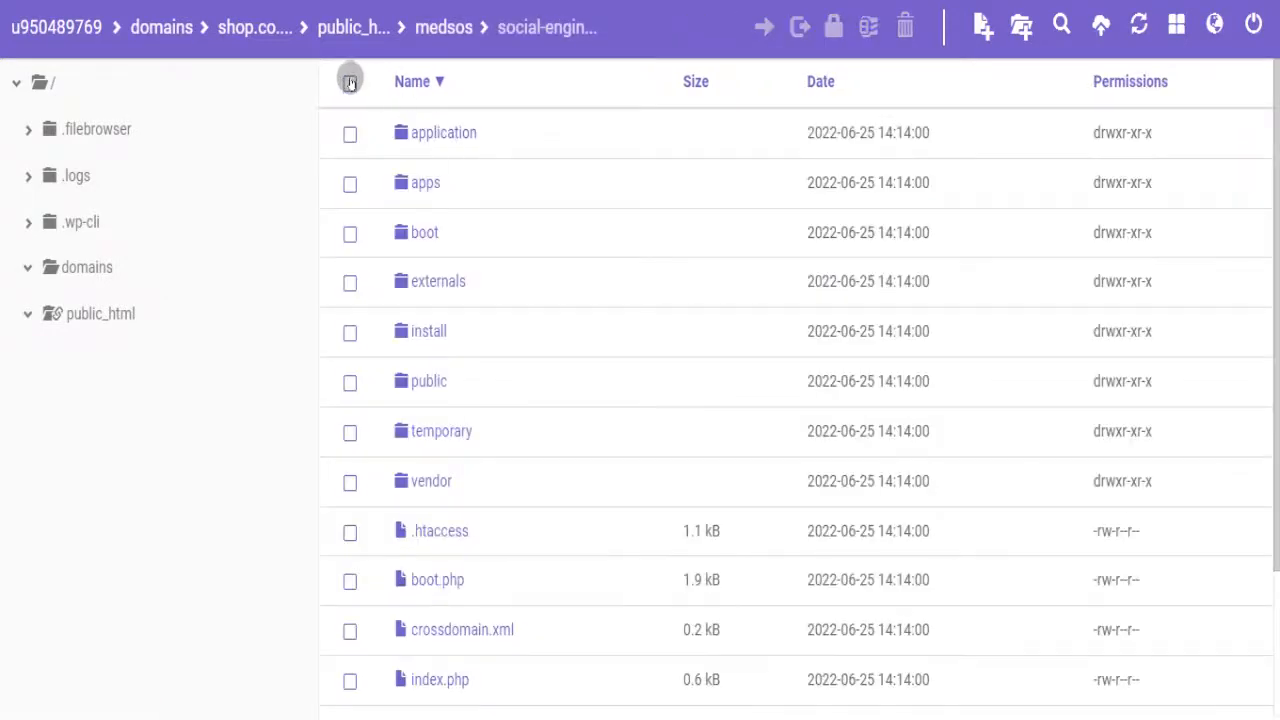
- Move all 16 items from social-engine-5.0.0 into public_html/medsos, then view medsos
click(350, 82)
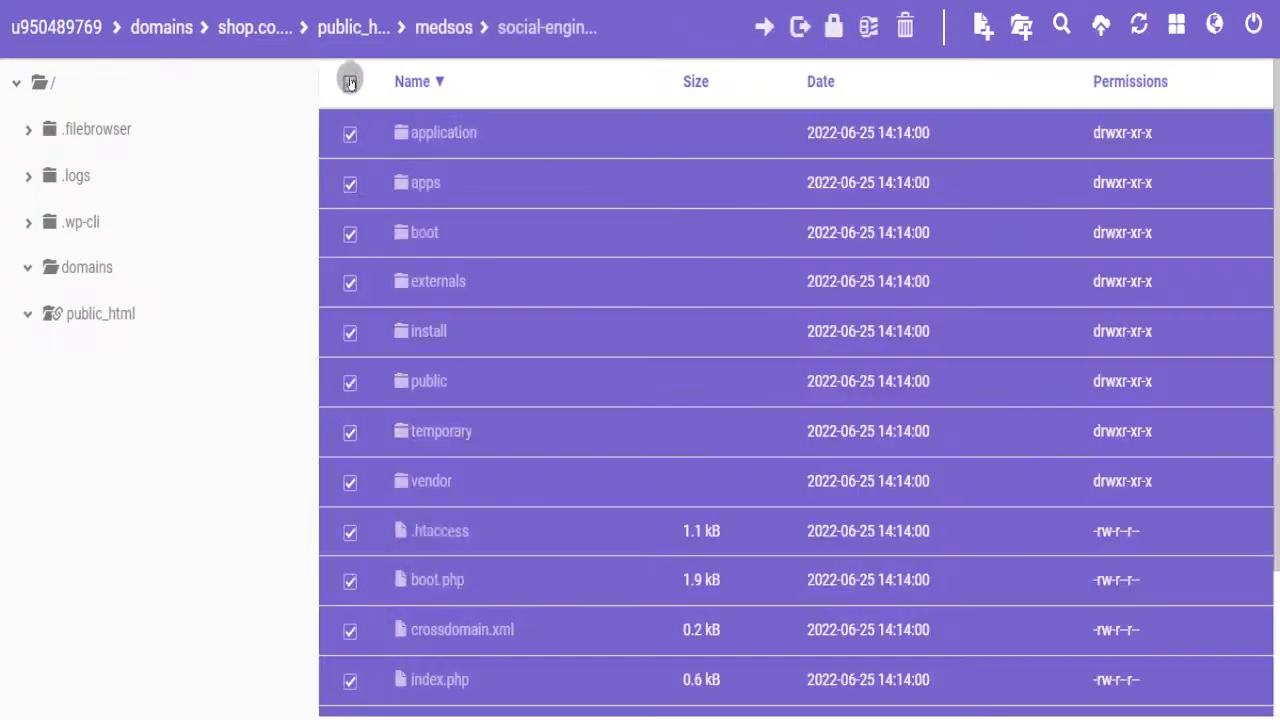
click(763, 27)
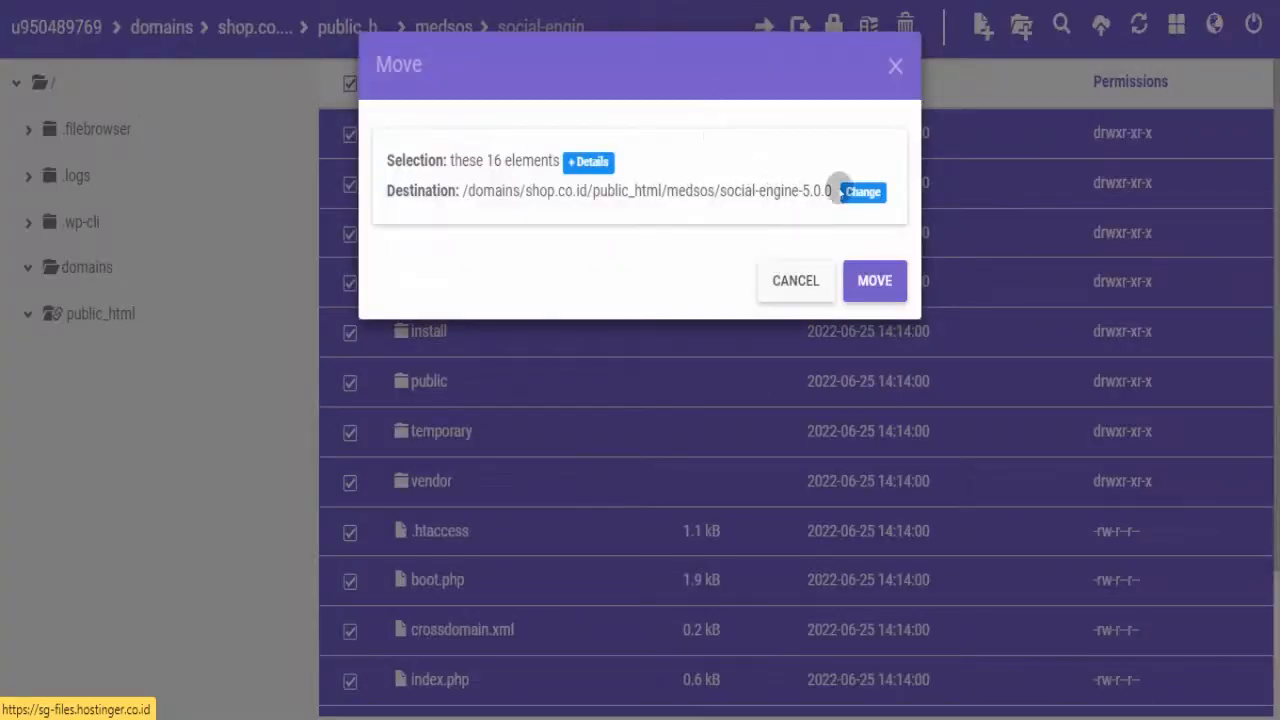
click(860, 191)
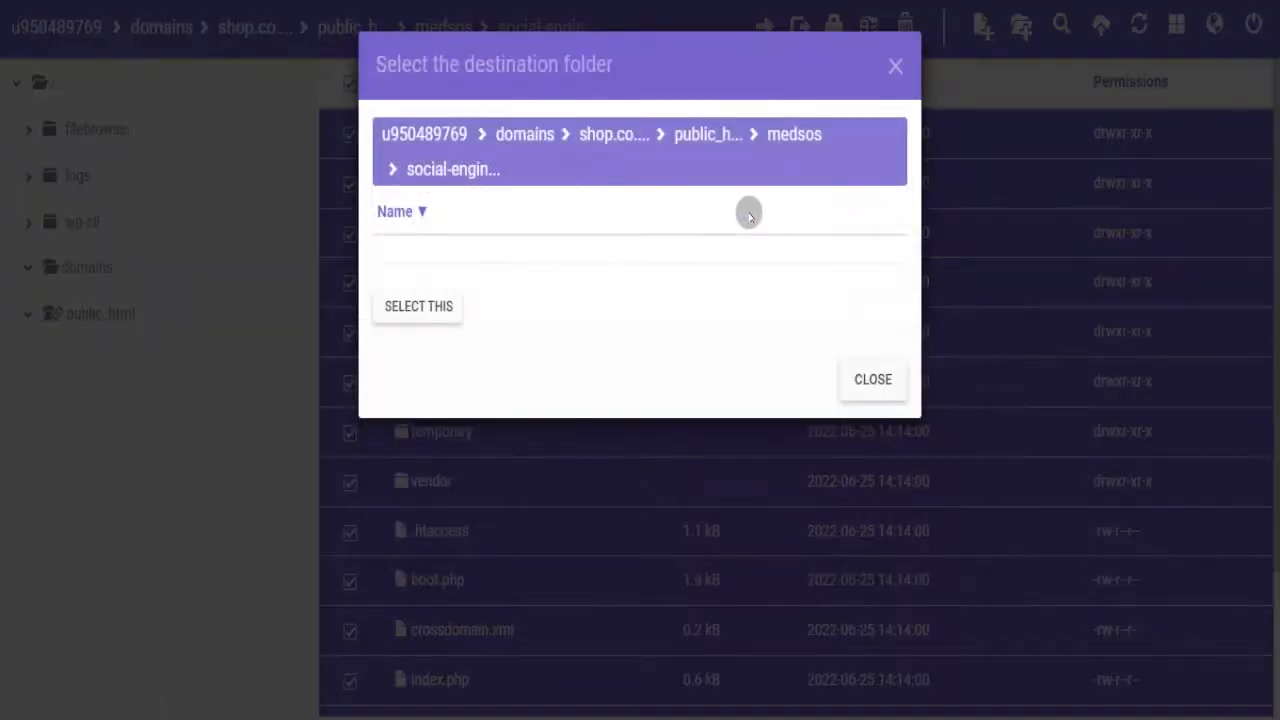
click(720, 146)
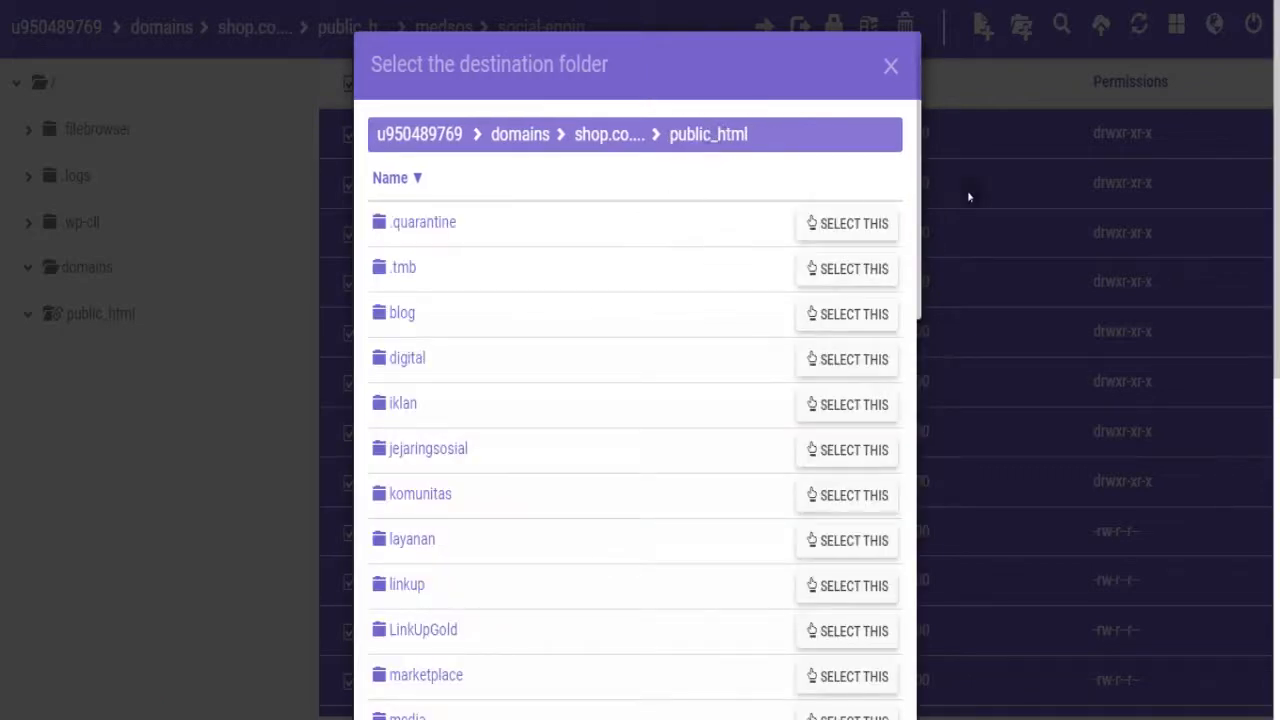
drag(1276, 170, 1276, 455)
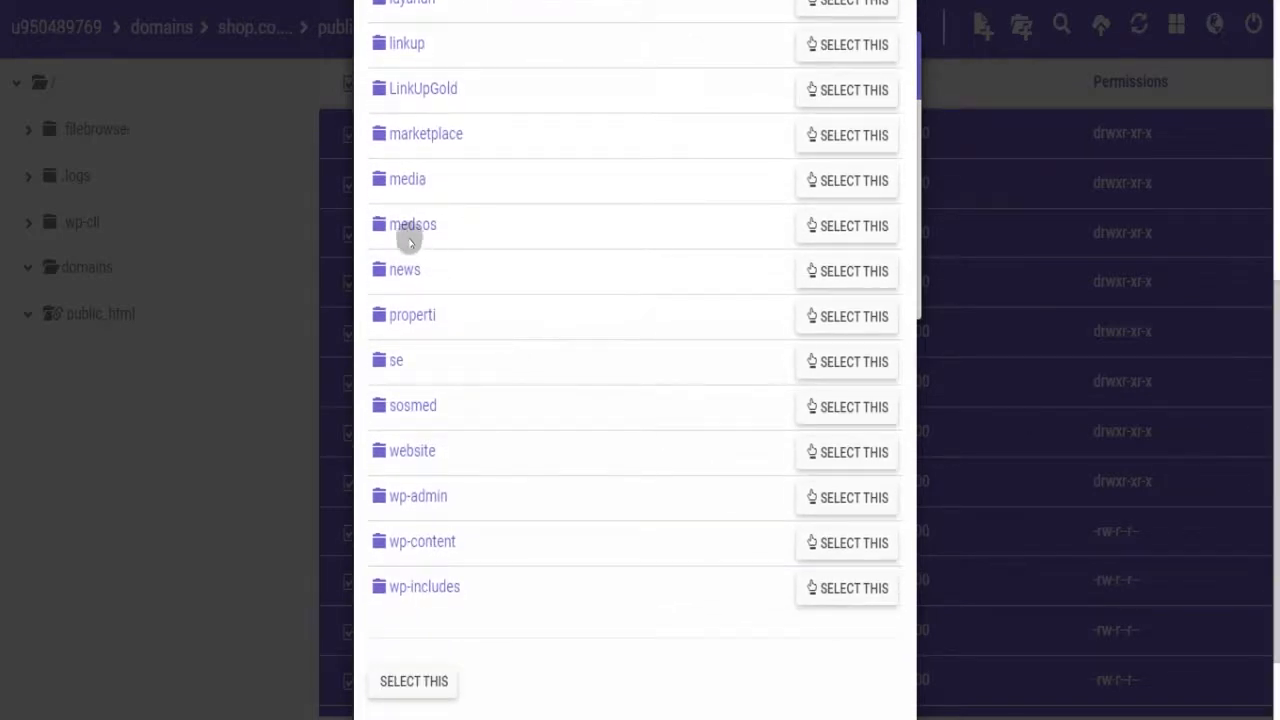
click(407, 228)
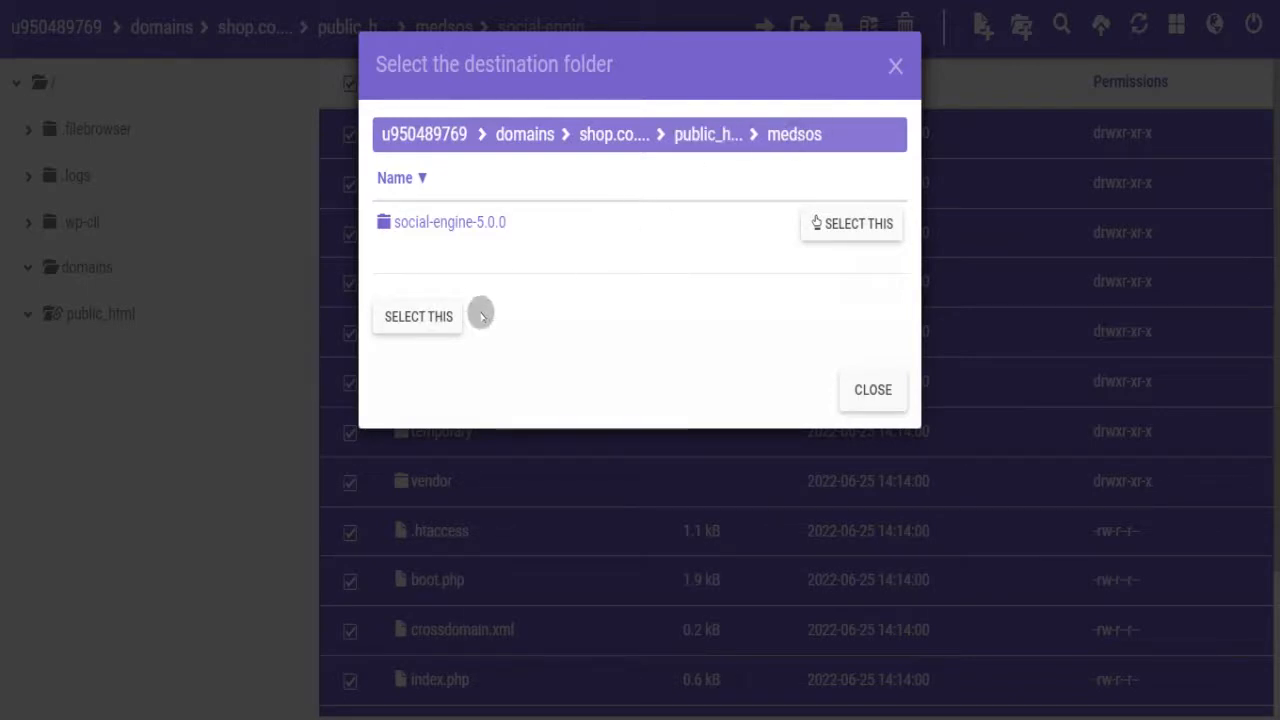
click(438, 318)
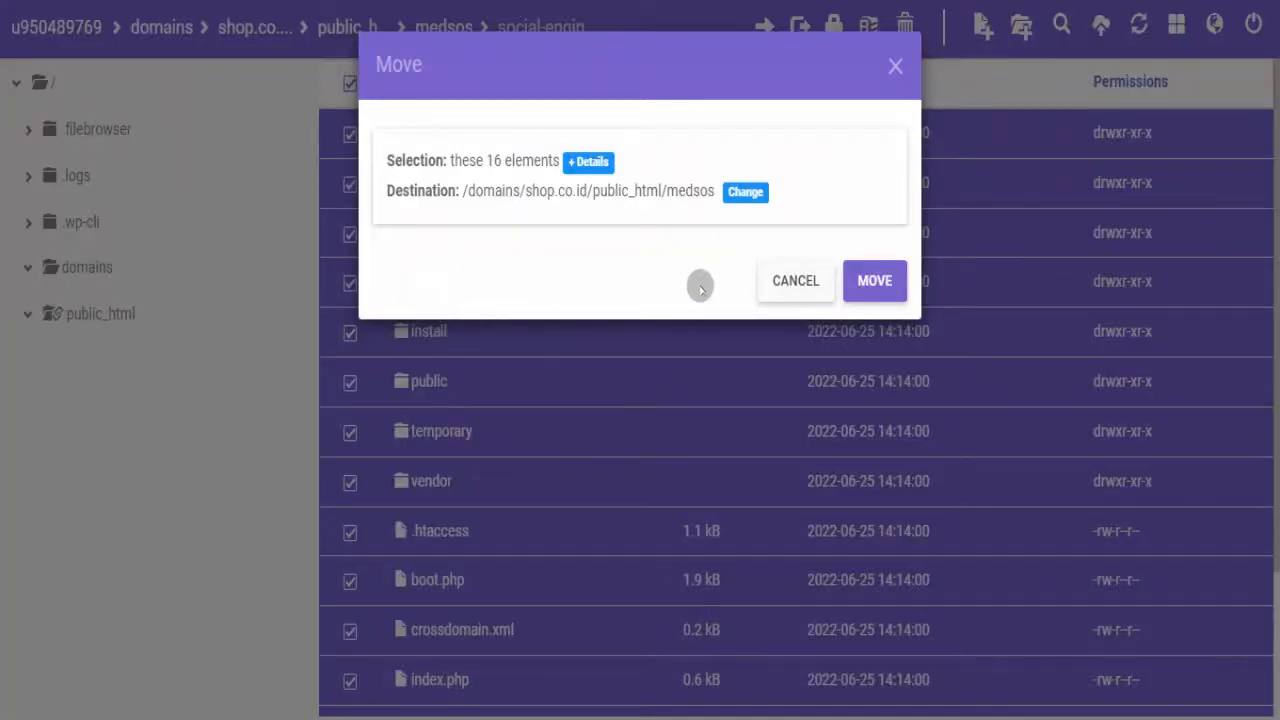
click(881, 292)
click(881, 292)
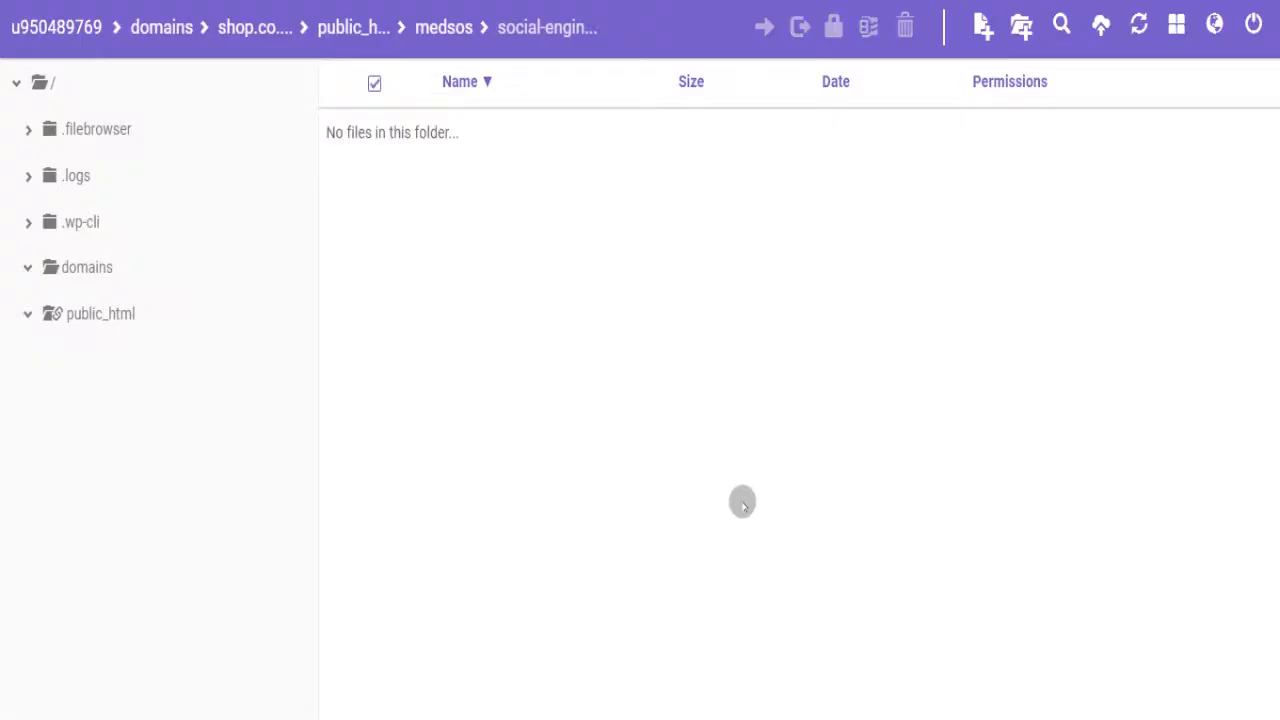
click(457, 27)
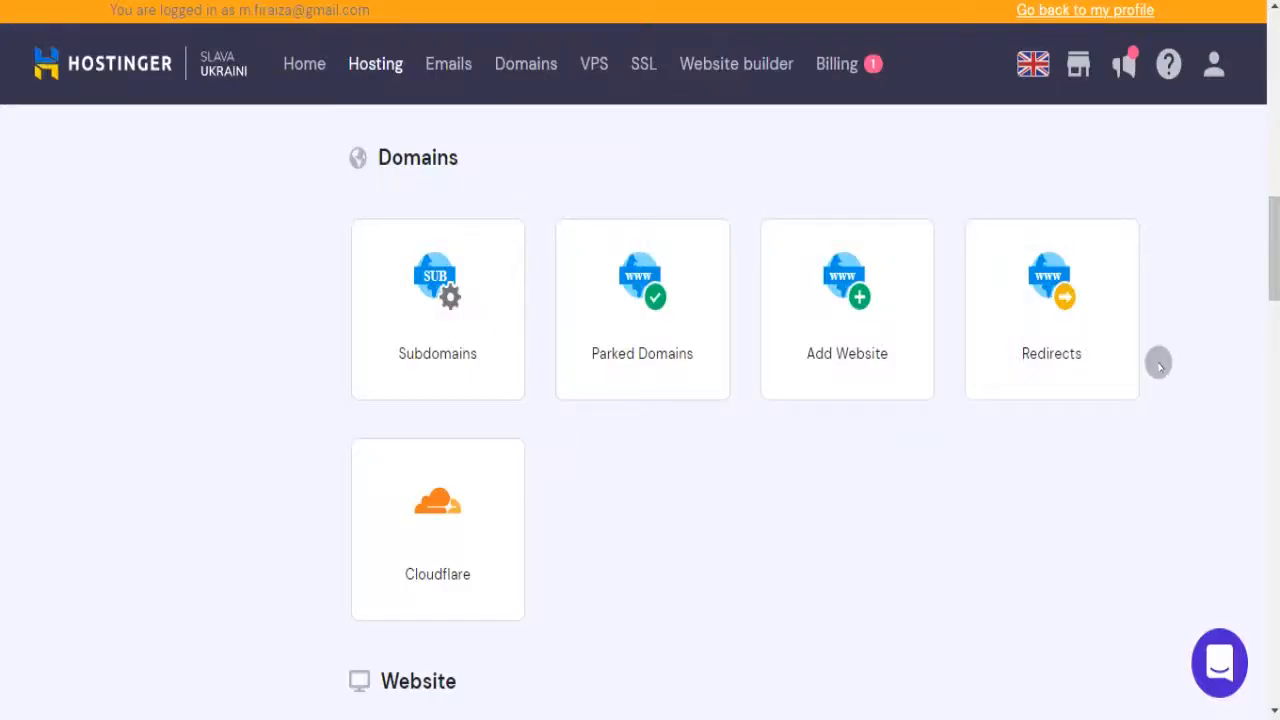
- Open hPanel's MySQL Databases page and start a new database name
drag(1274, 266, 1276, 513)
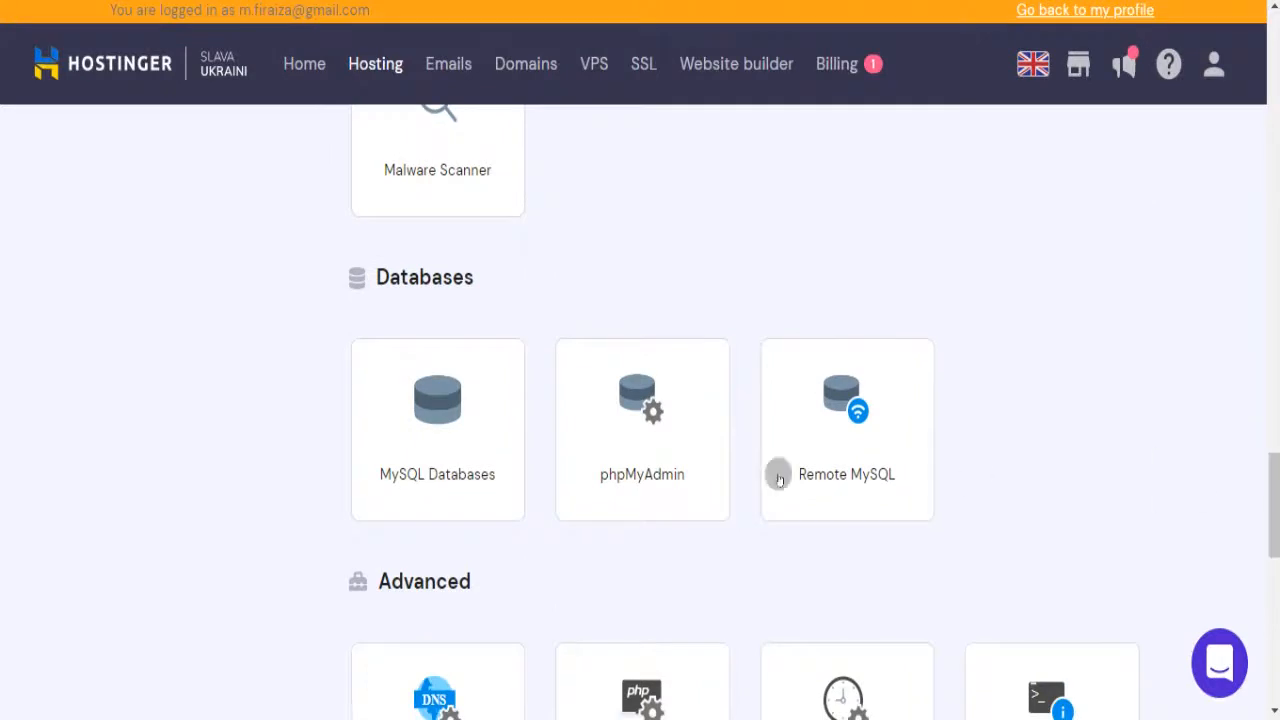
click(459, 462)
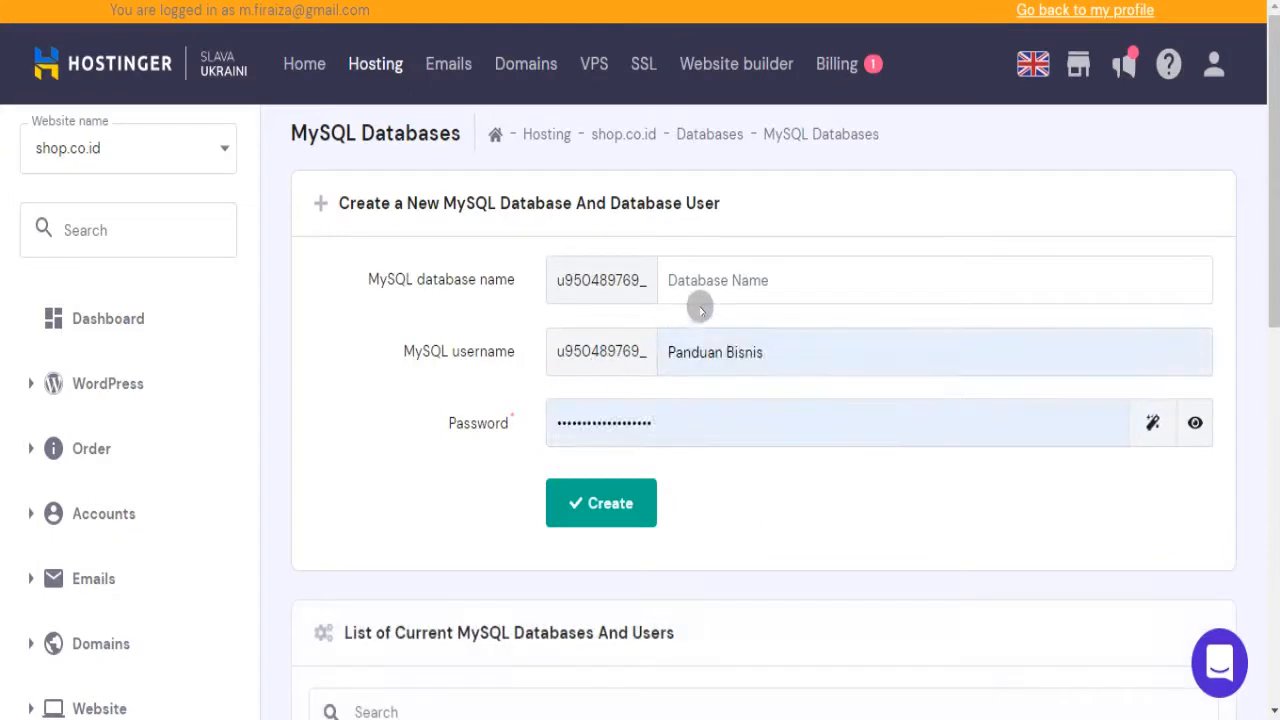
click(698, 280)
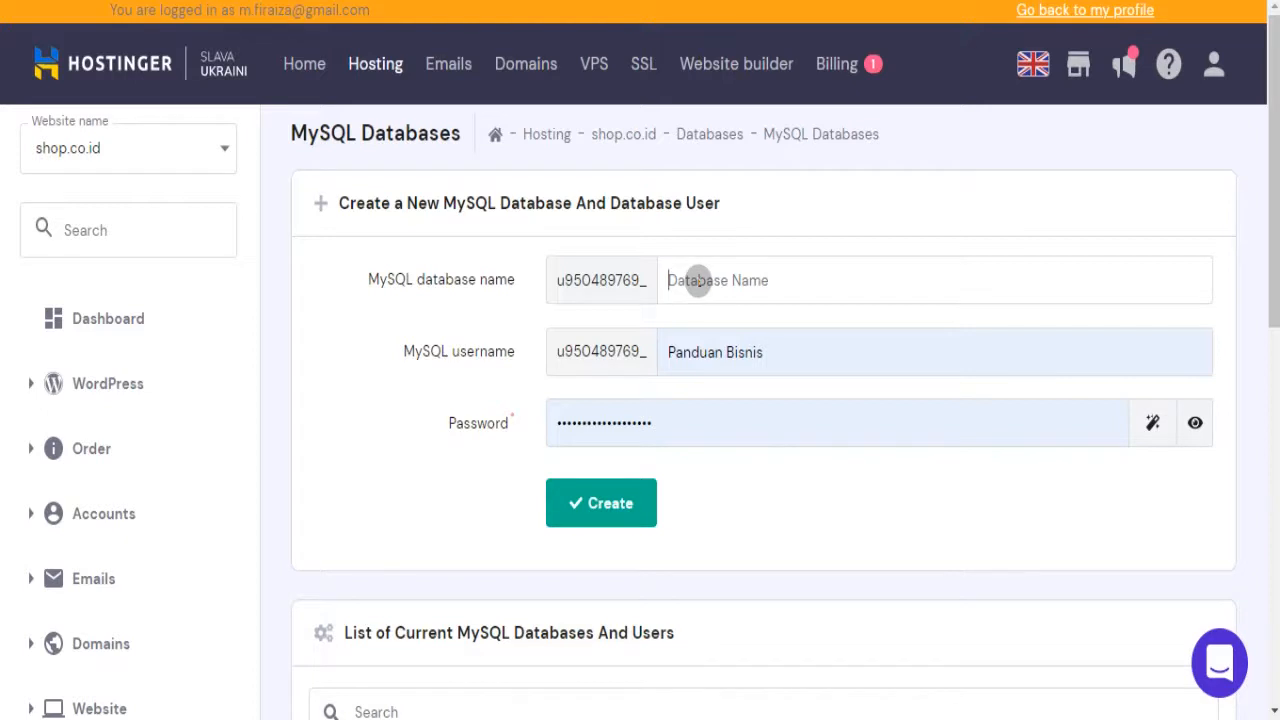
- Clear the autofilled database username, then open a new browser tab
triple_click(762, 352)
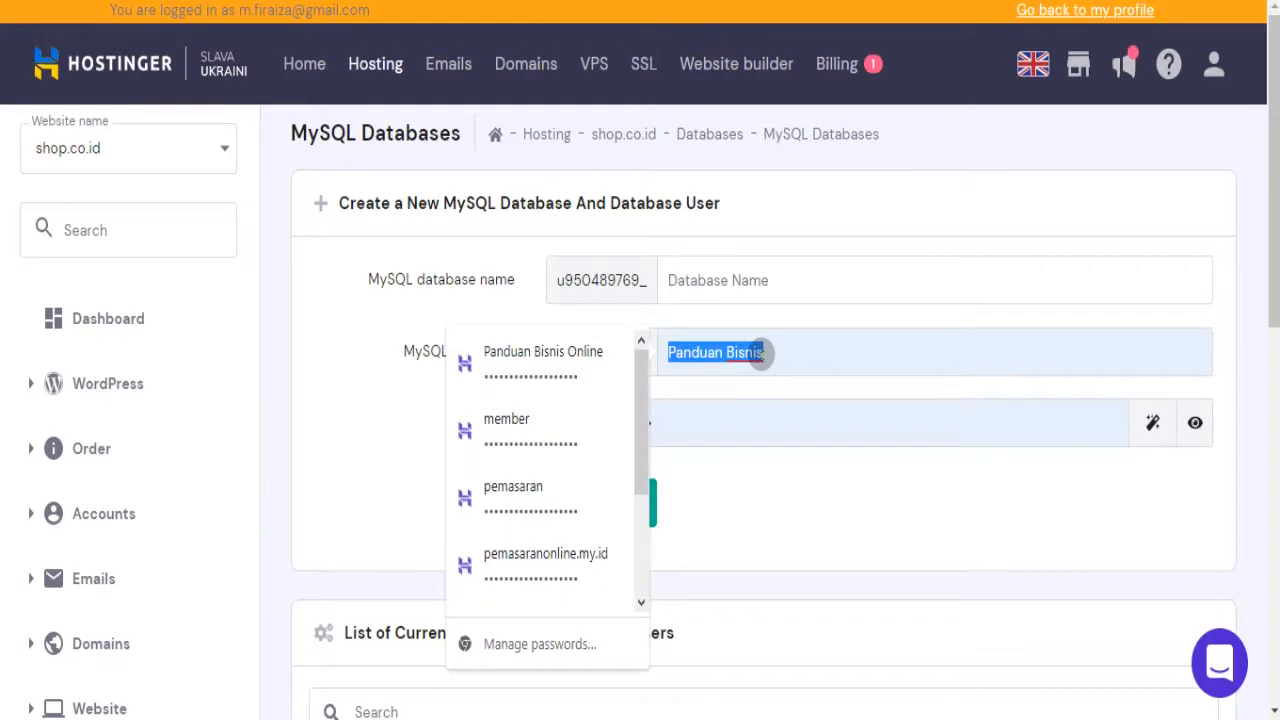
key(BackSpace)
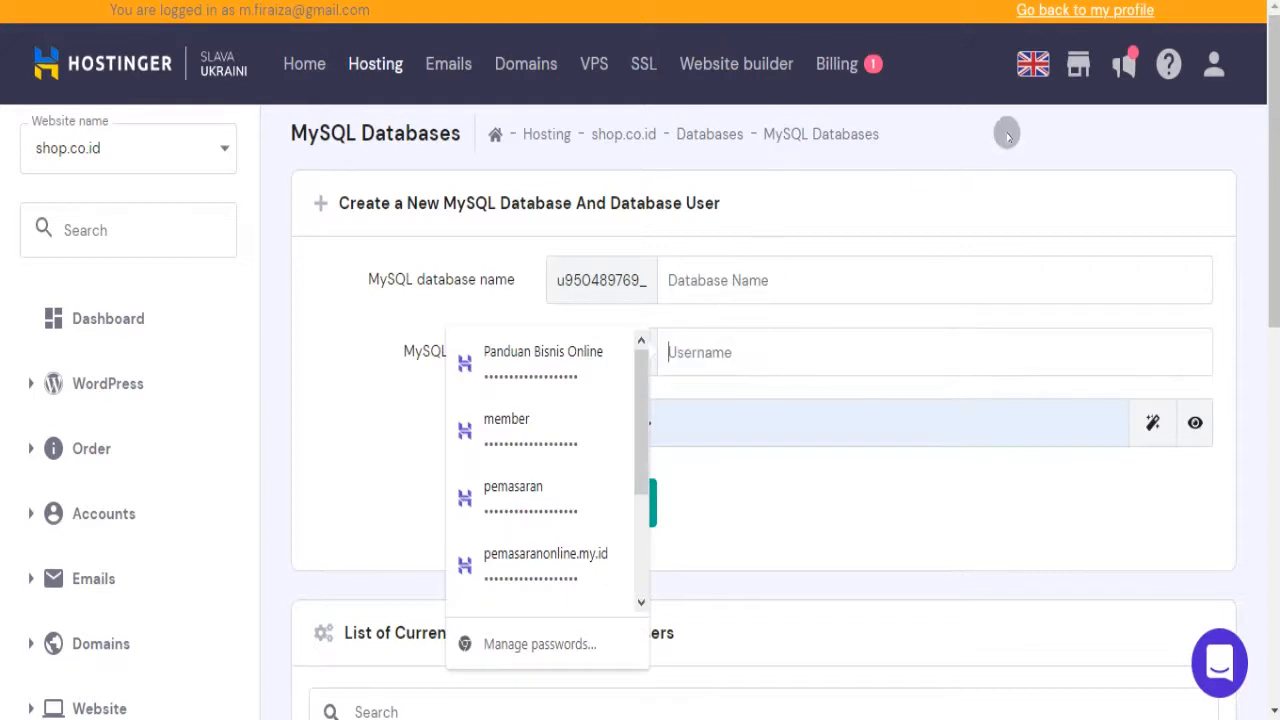
scroll(760, 420, down, 5)
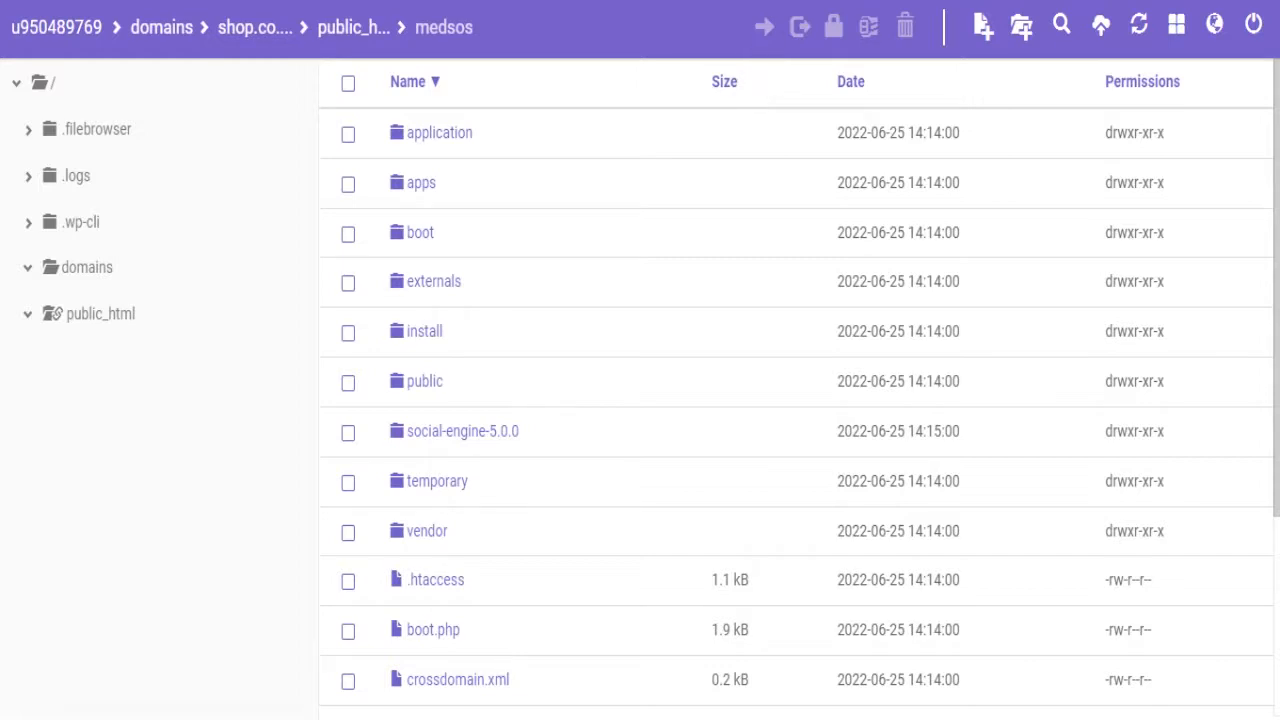
key(ctrl+t)
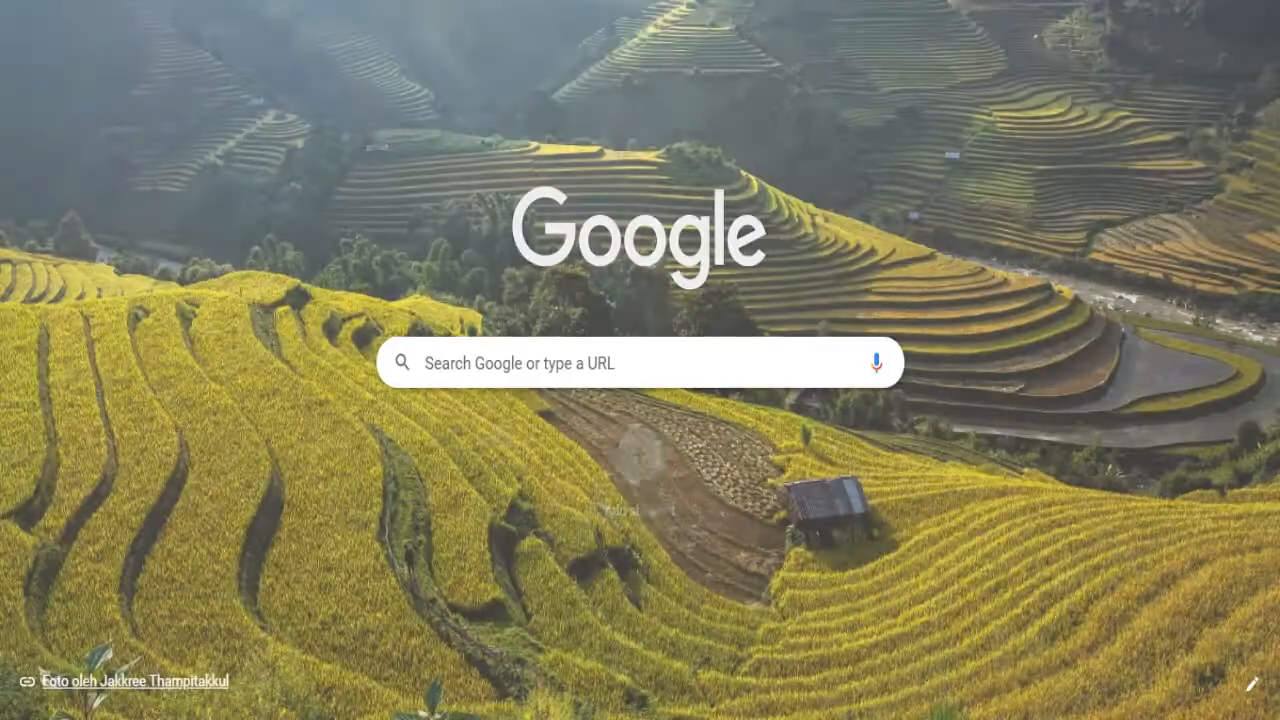
- Load the shop.co.id medsos site in Chrome to reach the SocialEngine installer
text(sh)
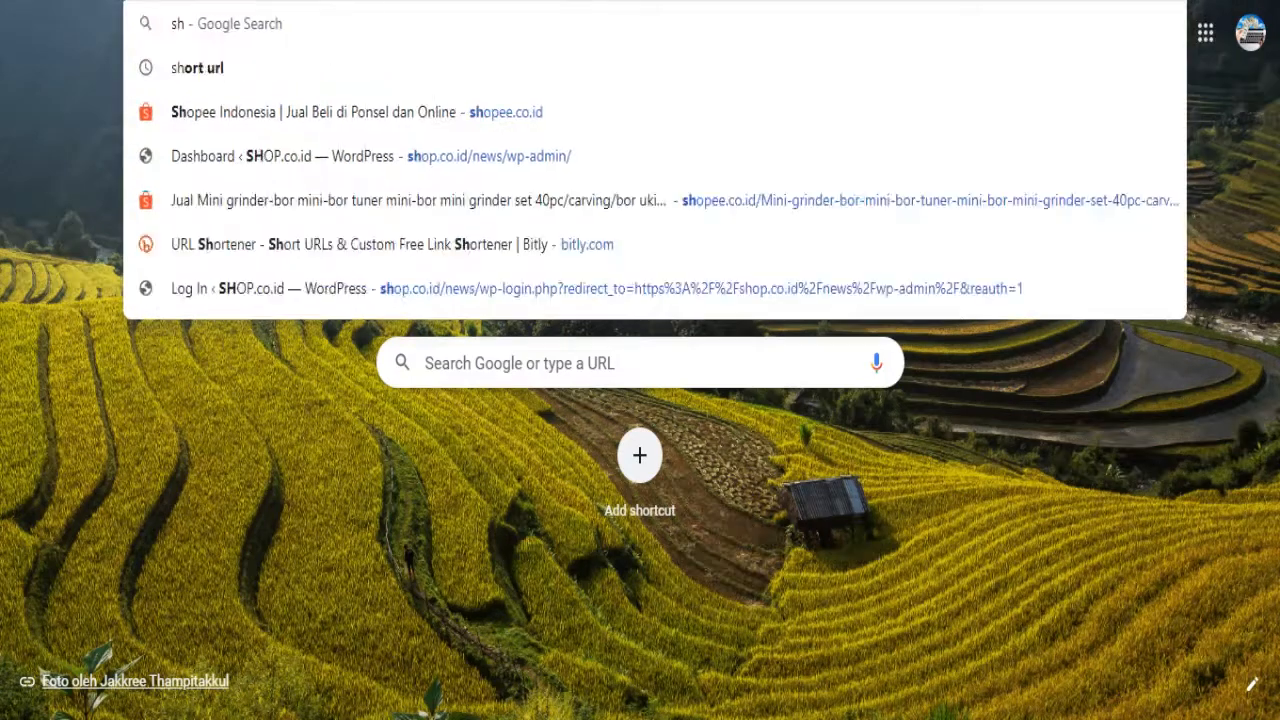
text(op.co.id)
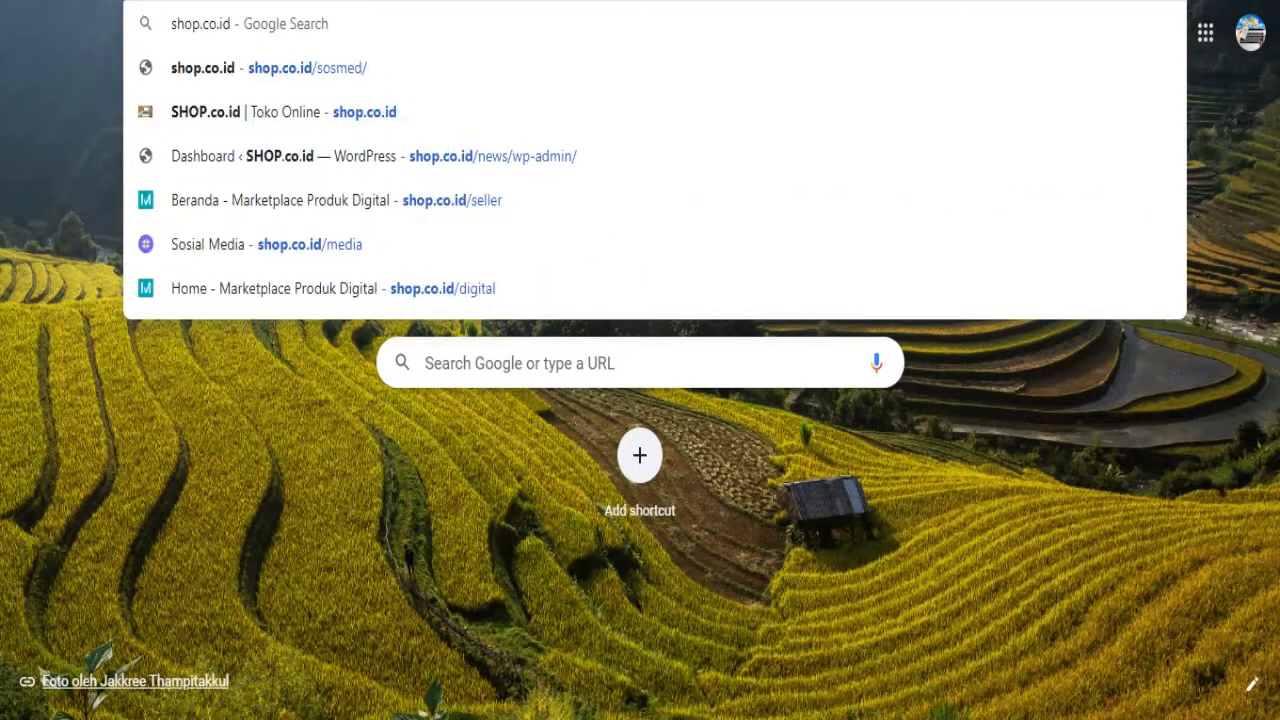
text(/)
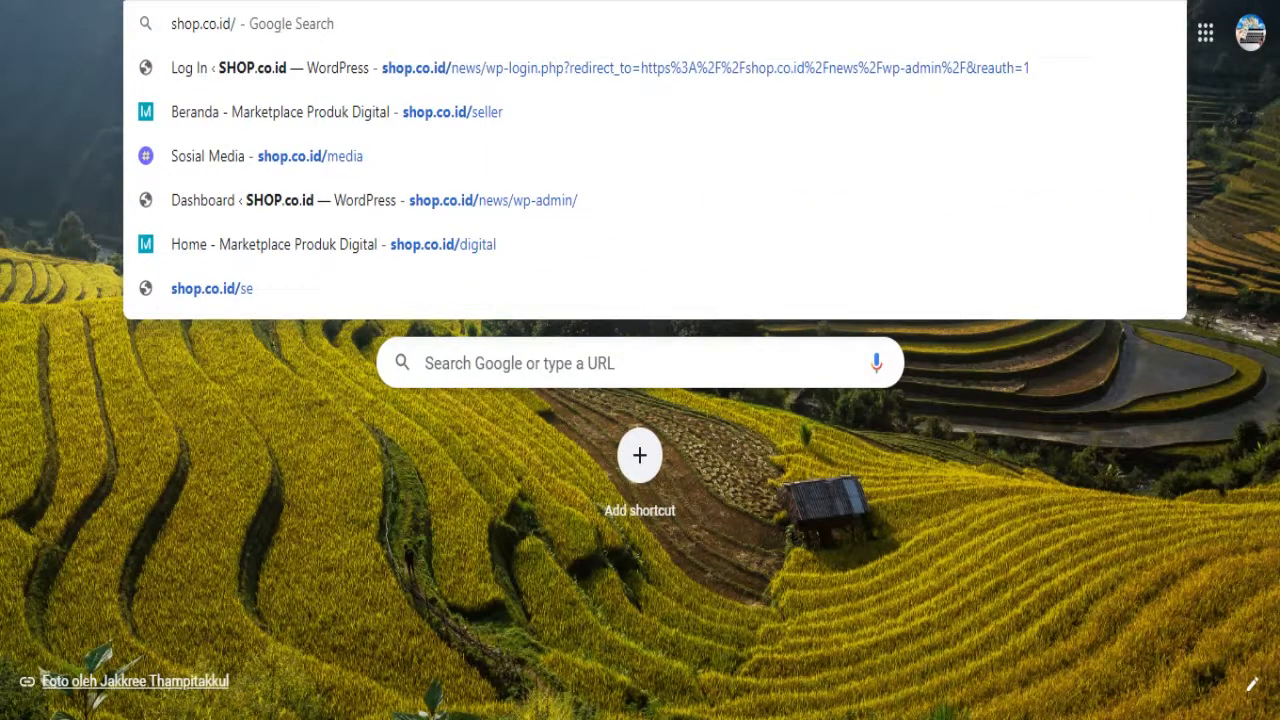
text(meds)
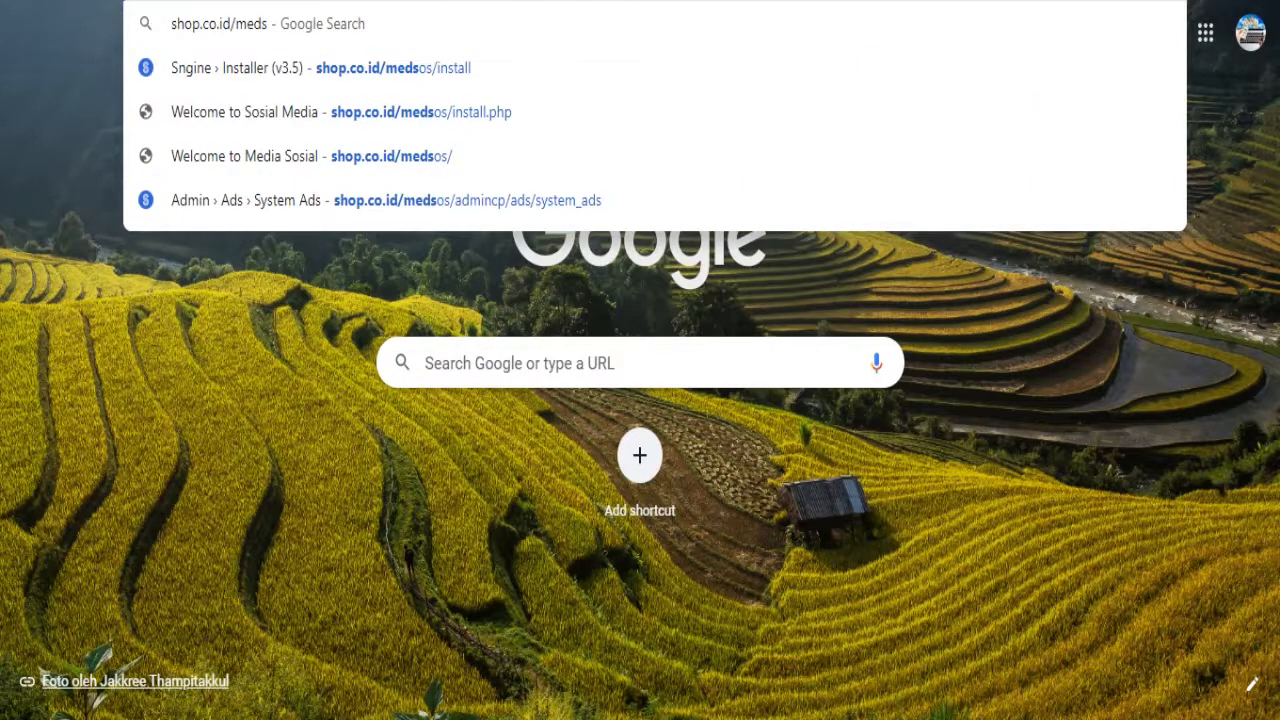
key(Return)
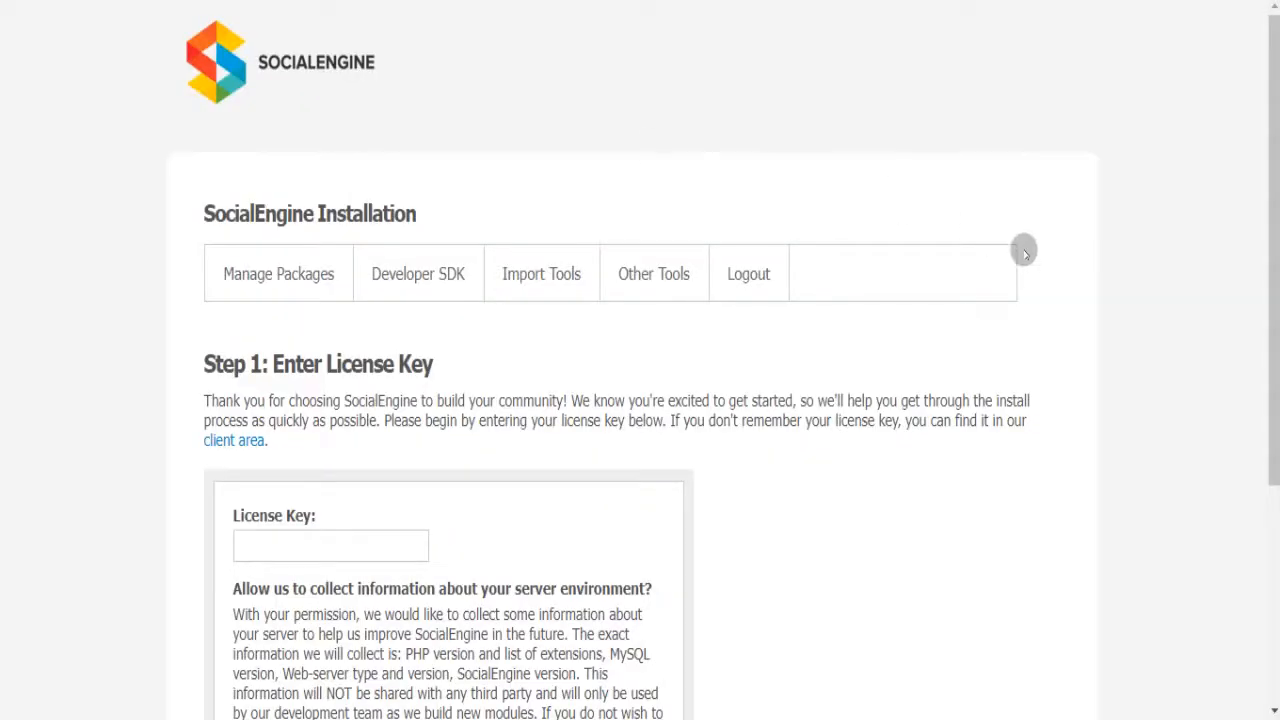
- Enter the SocialEngine license key on installer Step 1 and continue
drag(1270, 189, 1270, 283)
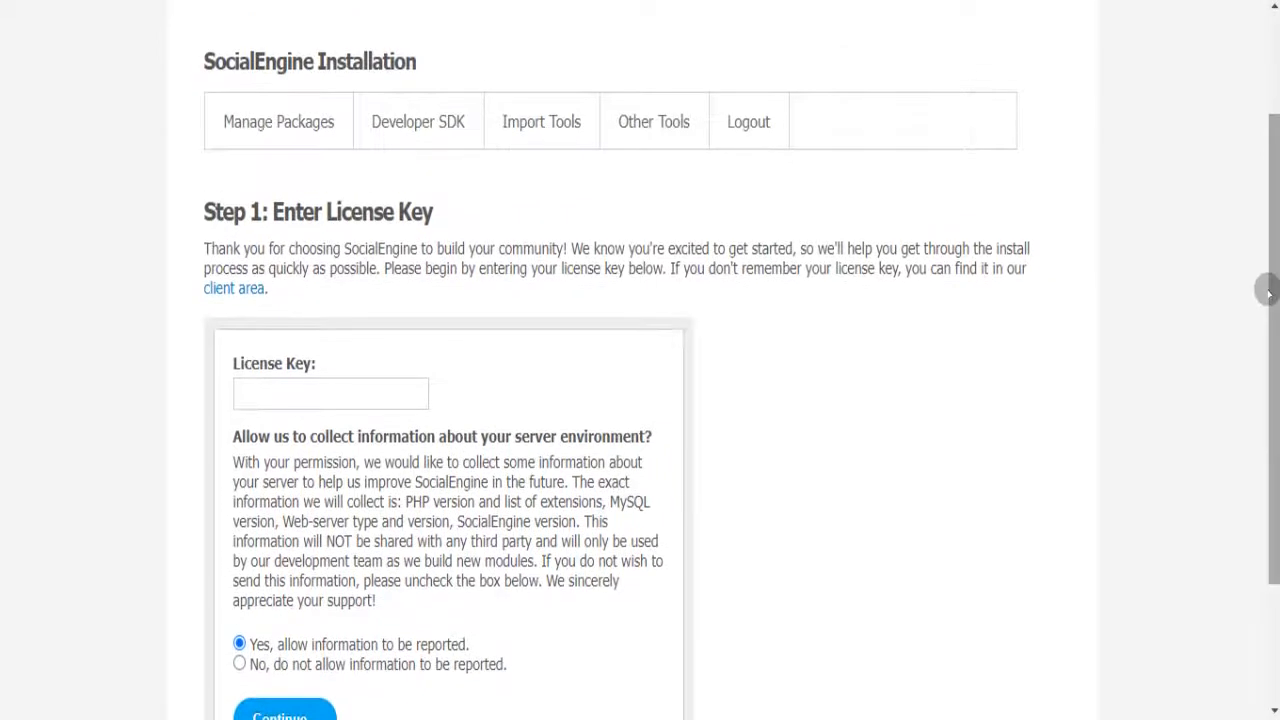
click(300, 392)
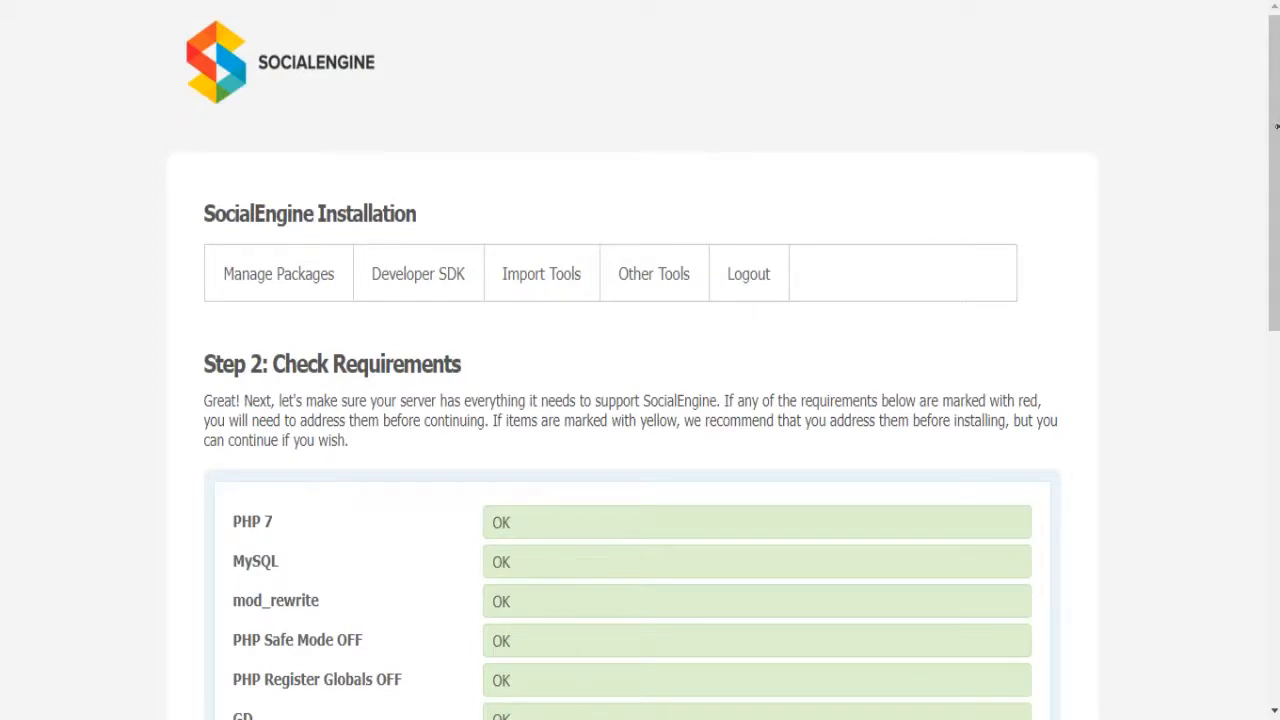
- Verify all server requirement rows show OK and continue to the MySQL step
mouse_move(1273, 127)
mouse_down()
mouse_move(1275, 505)
mouse_move(1263, 115)
mouse_up()
drag(1268, 100, 1266, 614)
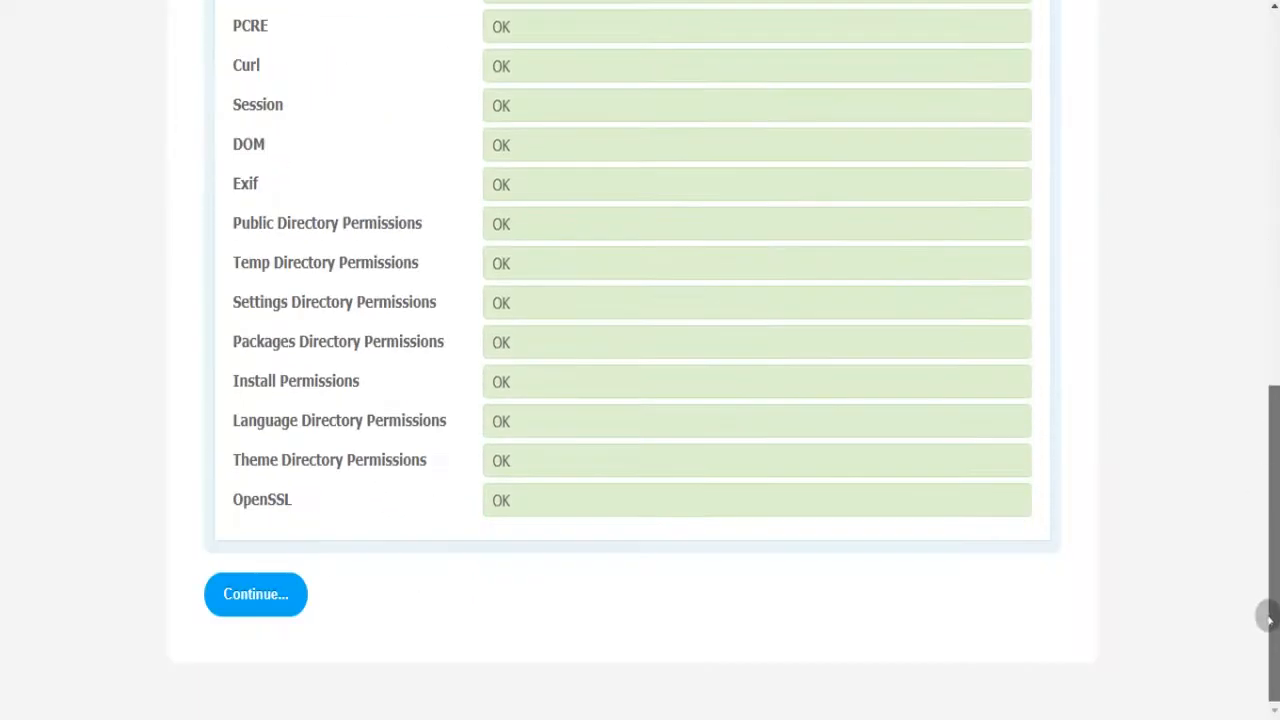
click(266, 600)
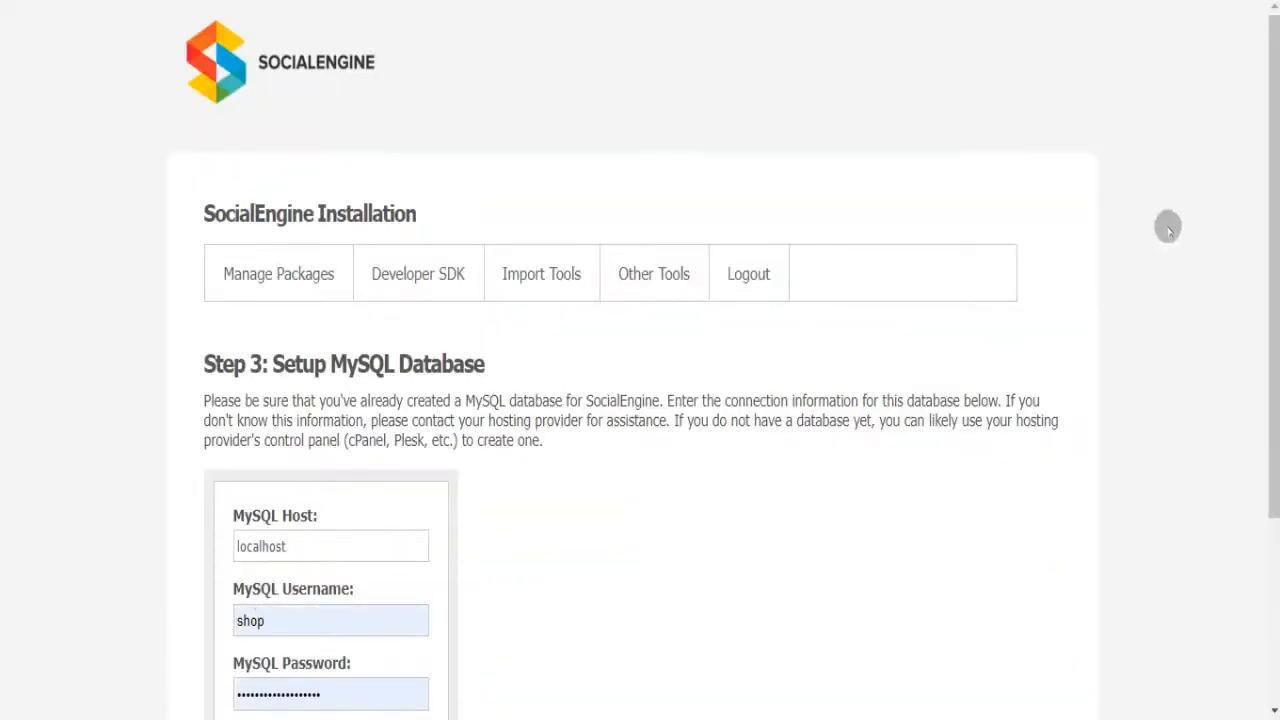
- Fill in the MySQL database, username and password fields and submit them
drag(1274, 165, 1272, 333)
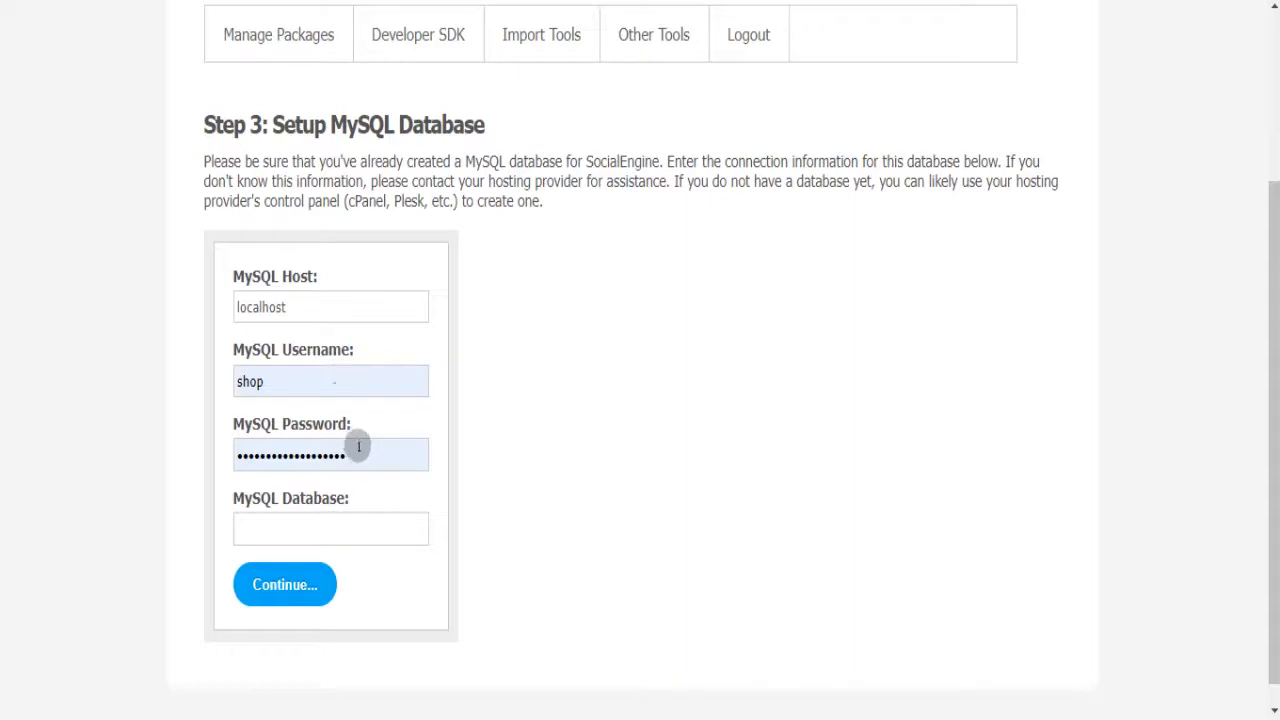
click(340, 527)
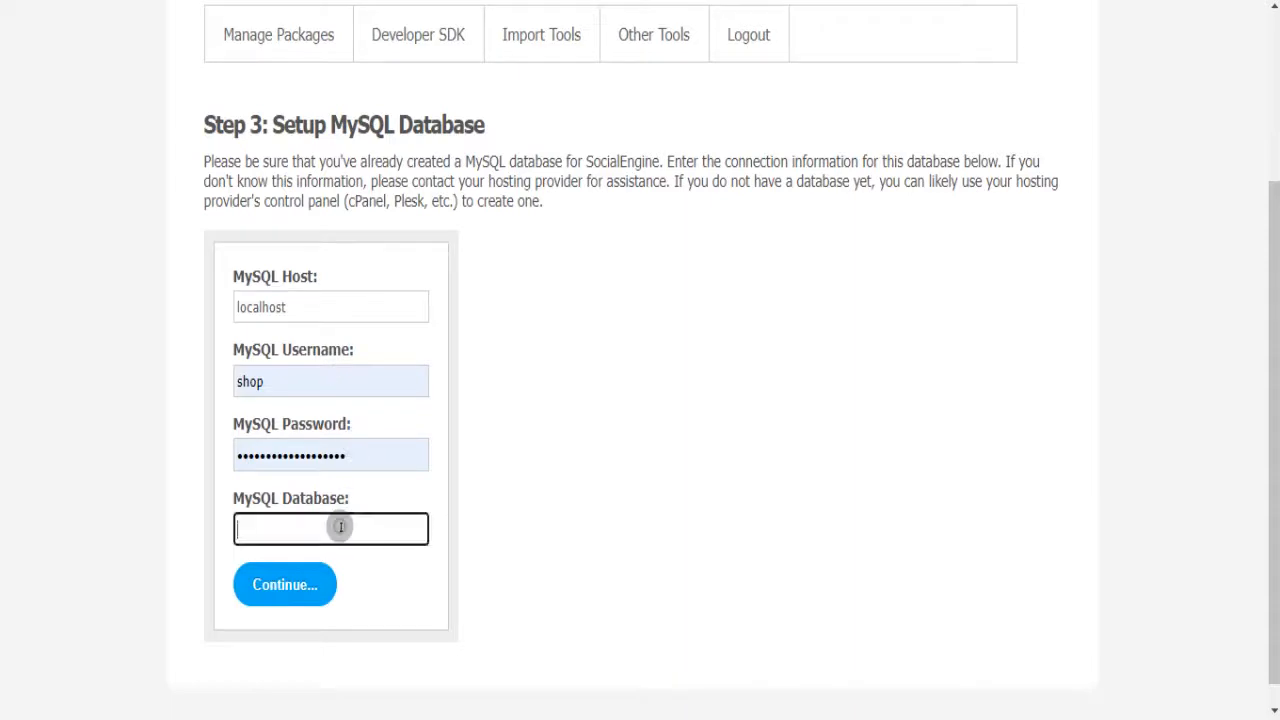
click(344, 378)
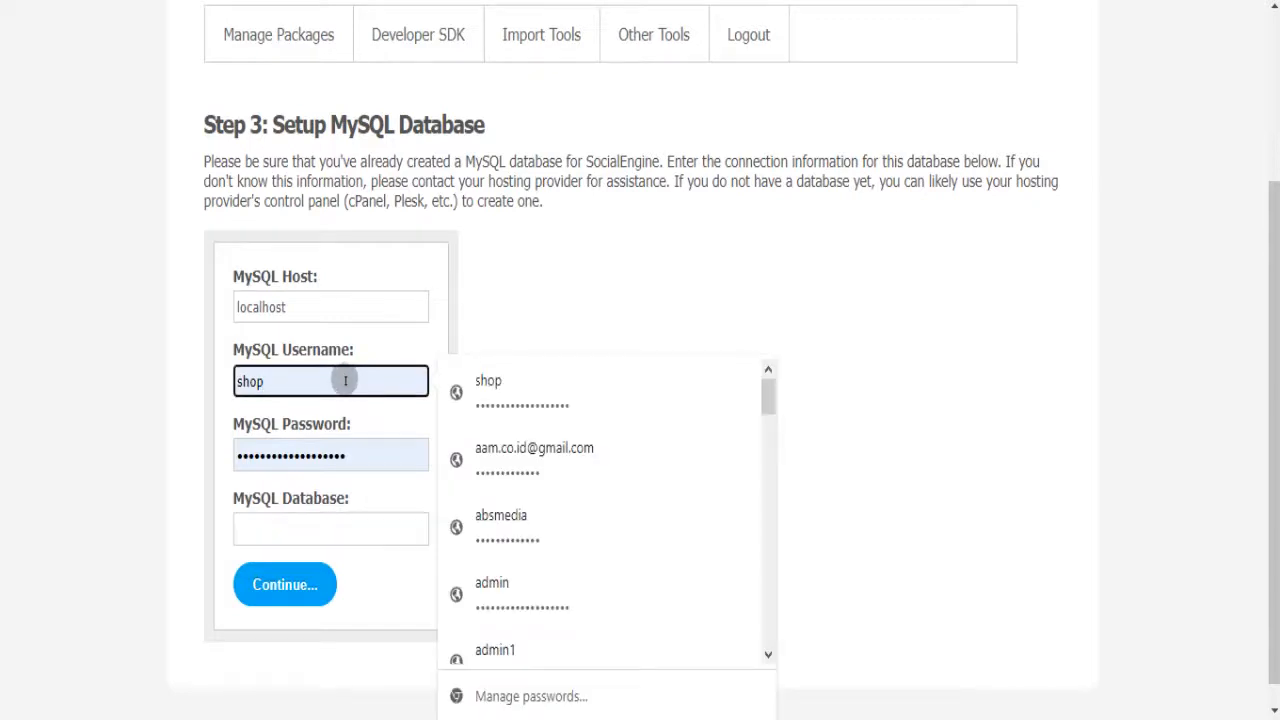
click(355, 449)
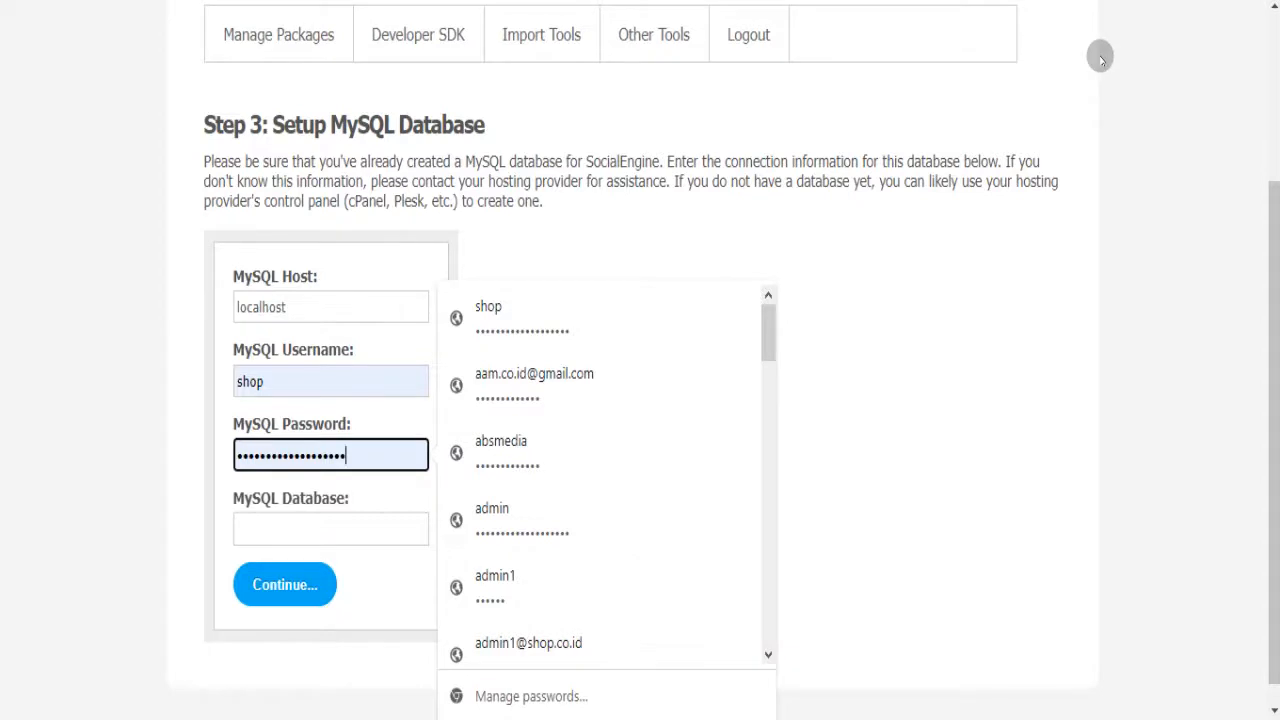
key(Return)
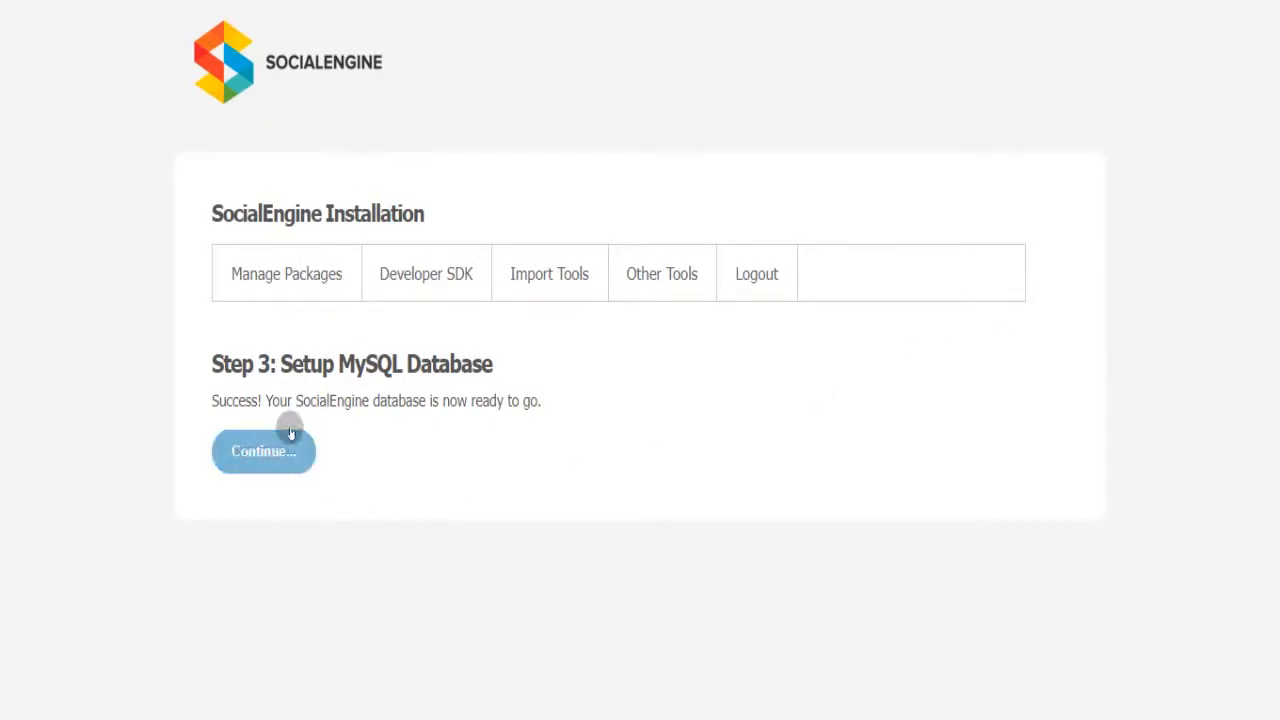
- Set the community title to 'Media Sosial' and enter the admin e-mail address
click(264, 453)
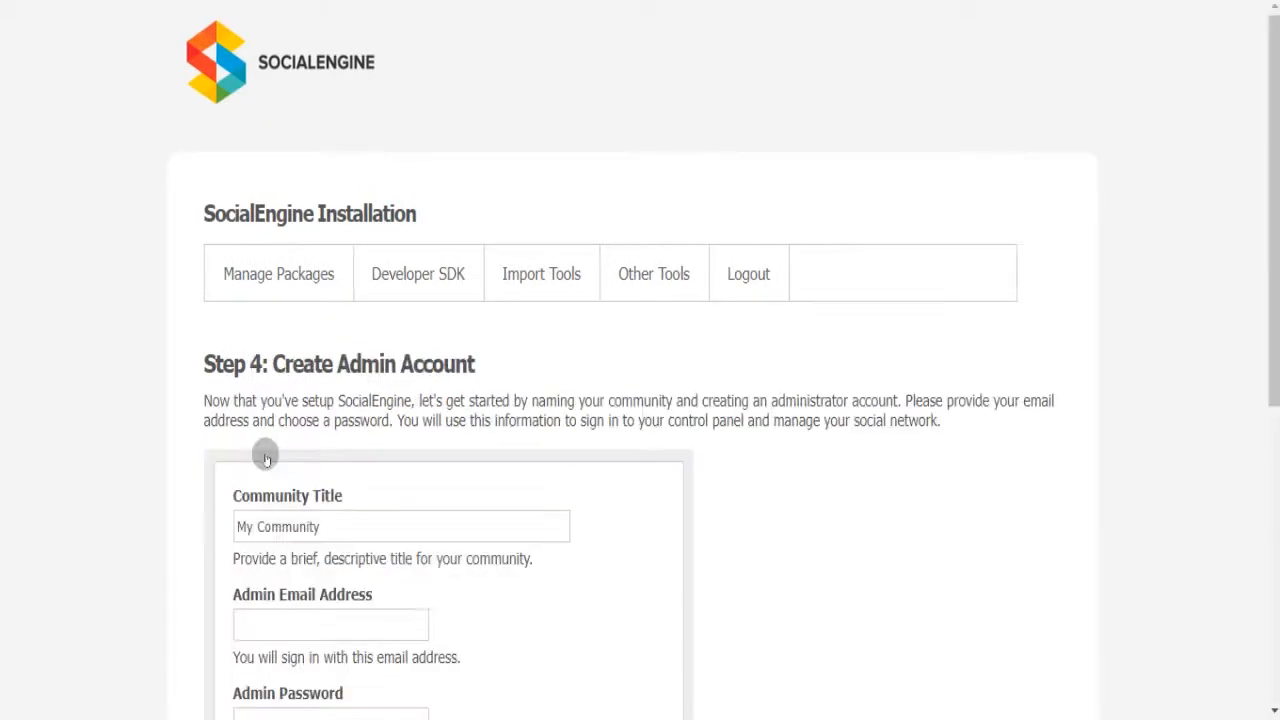
drag(1276, 90, 1272, 210)
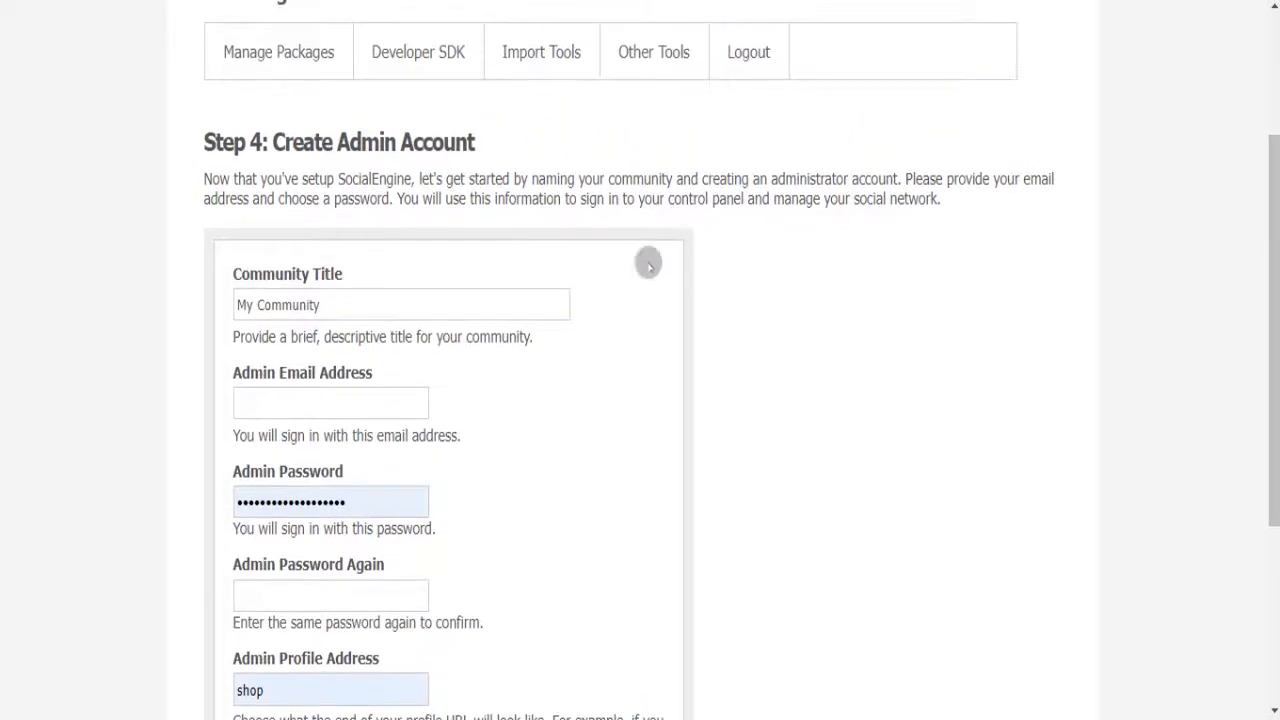
triple_click(425, 301)
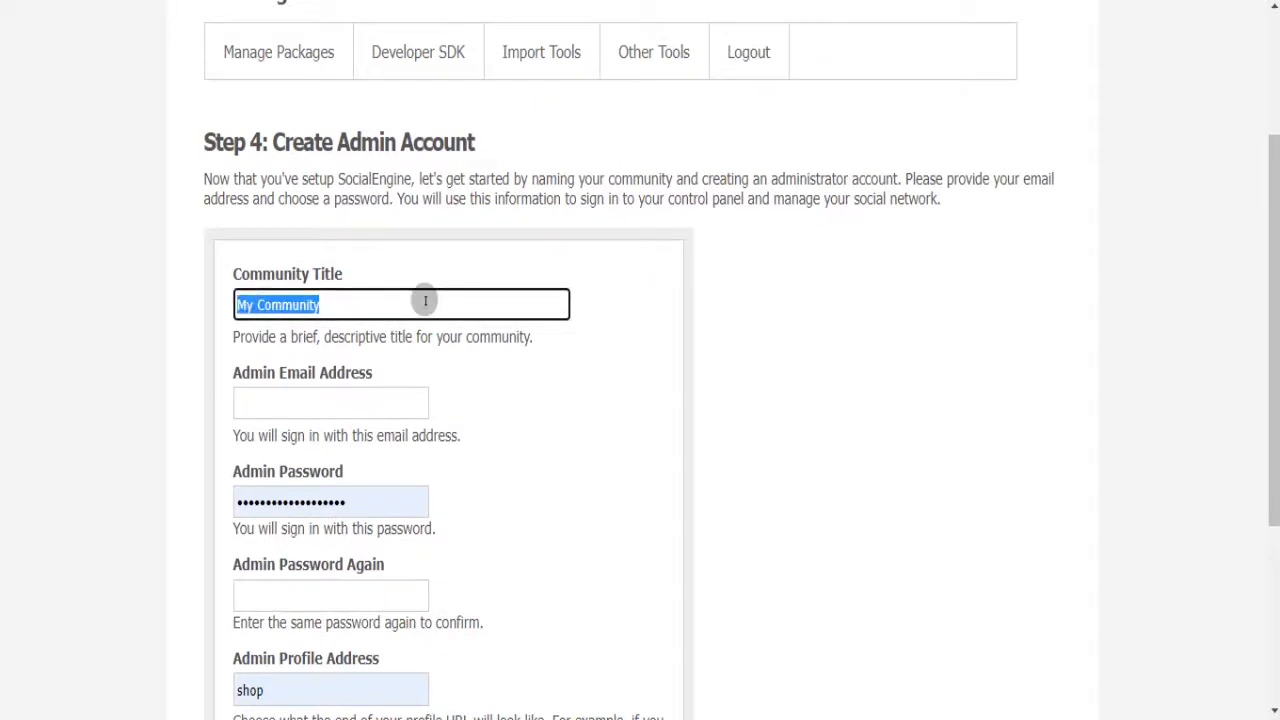
text(Media Sosial)
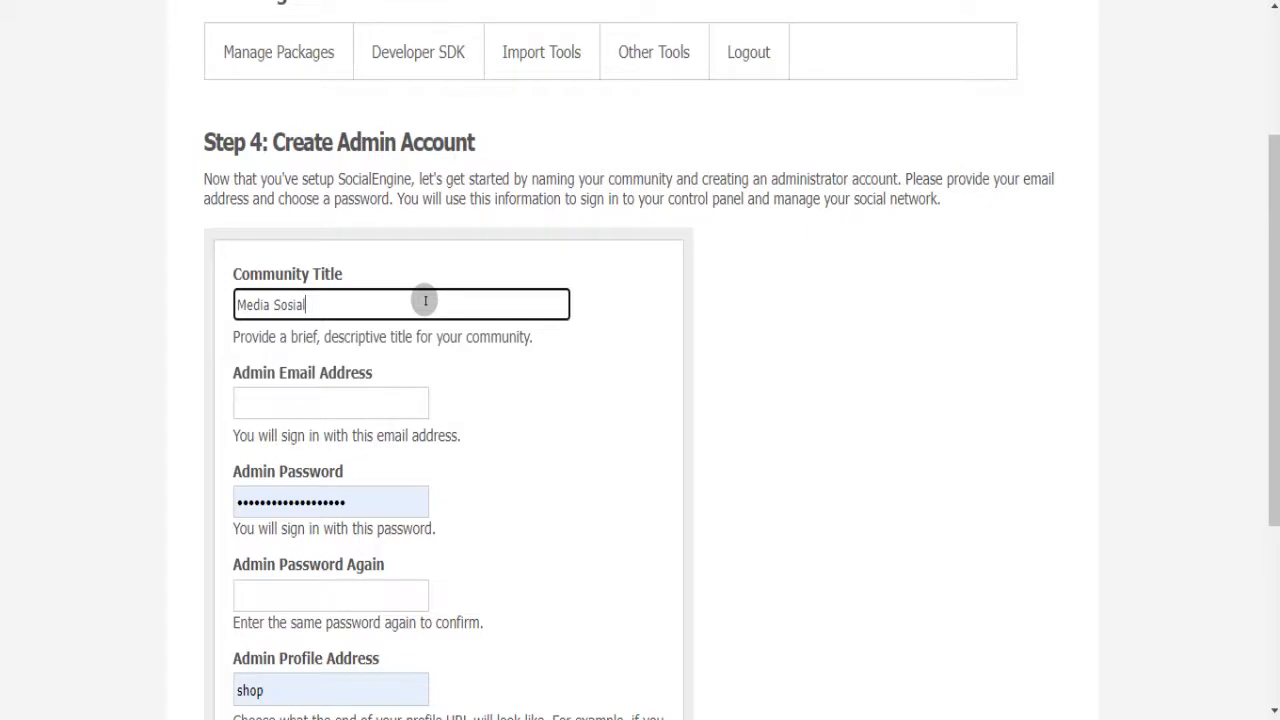
click(349, 400)
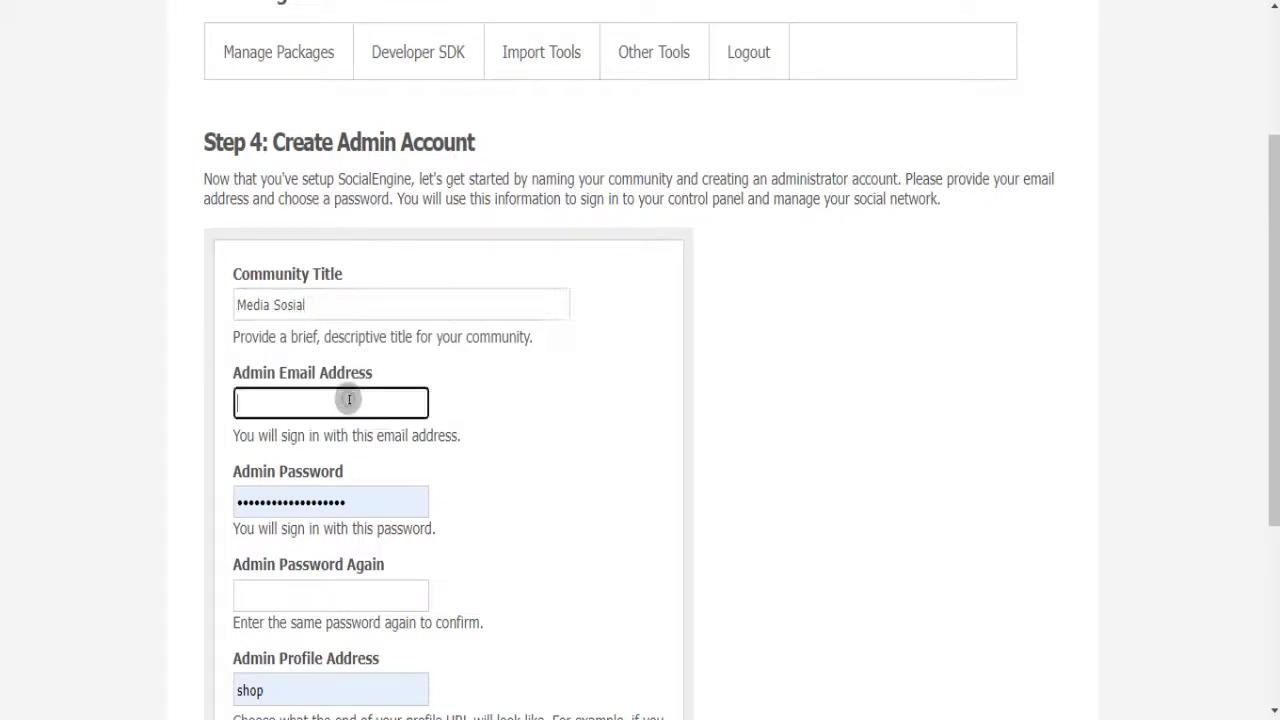
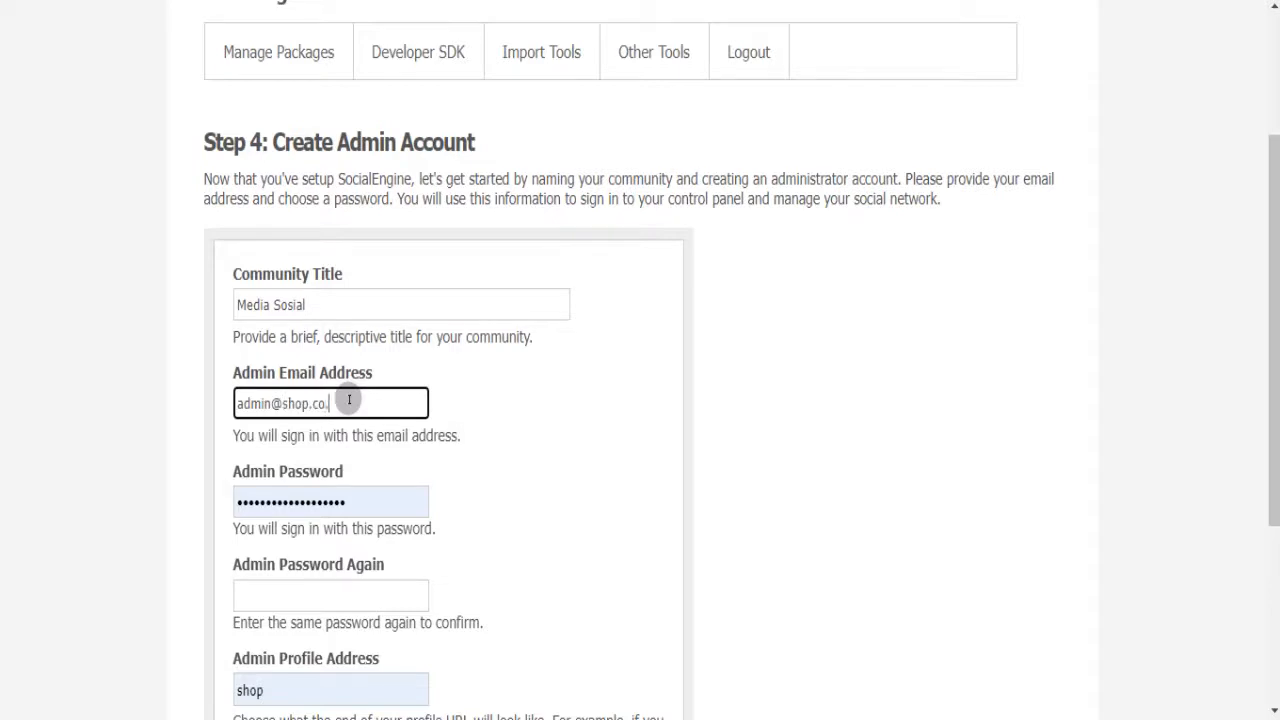
- Type the admin password and repeat it in the confirmation field
double_click(346, 502)
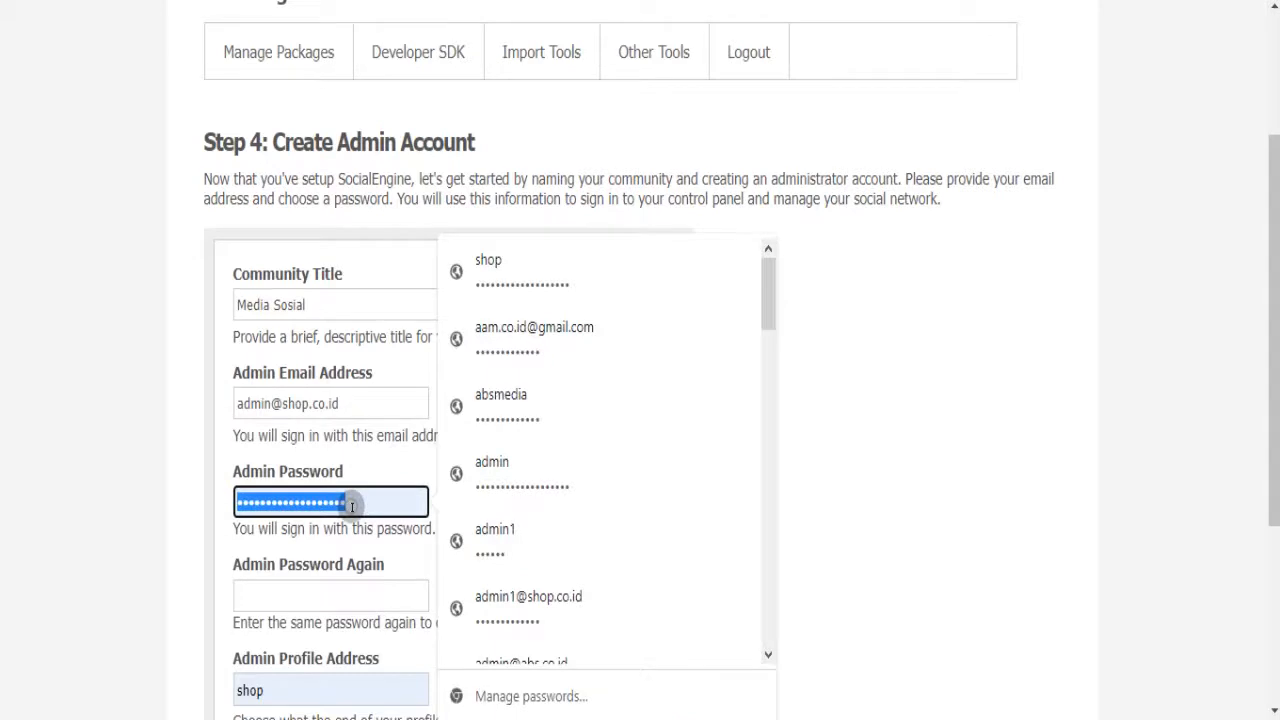
click(180, 462)
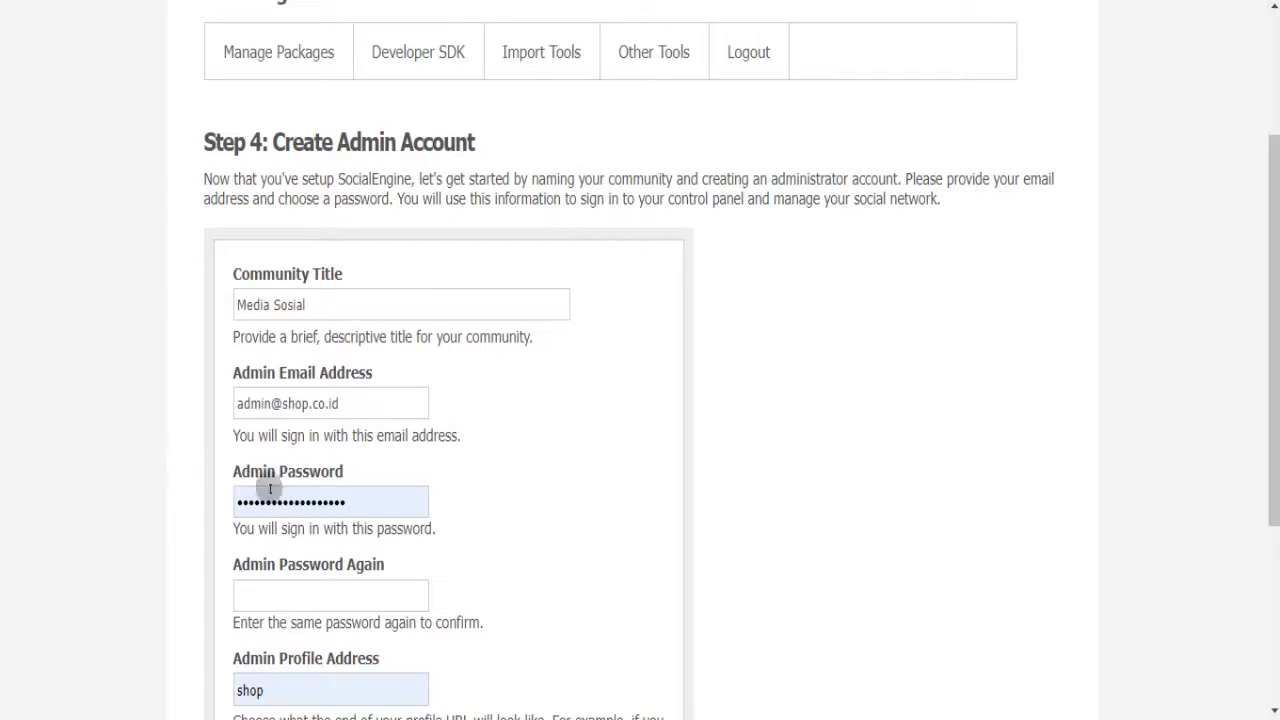
double_click(352, 500)
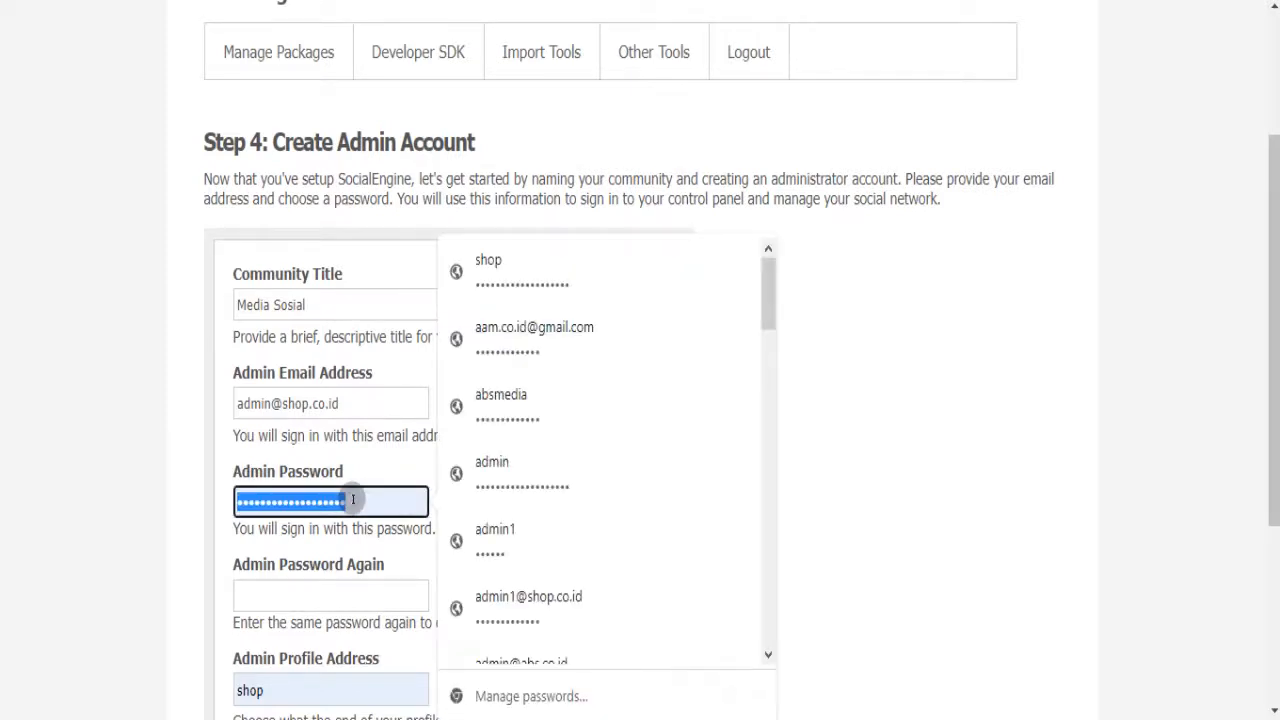
text(a••••)
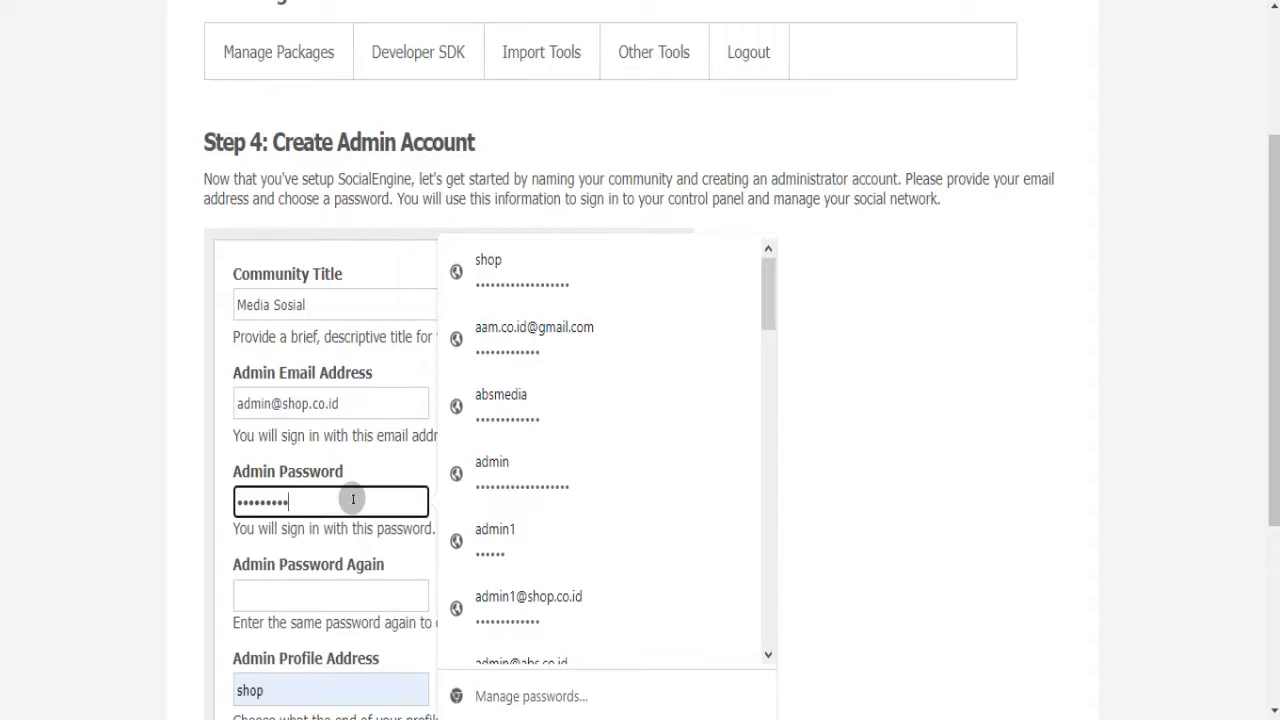
key(BackSpace)
key(BackSpace)
key(BackSpace)
text(***********)
click(299, 595)
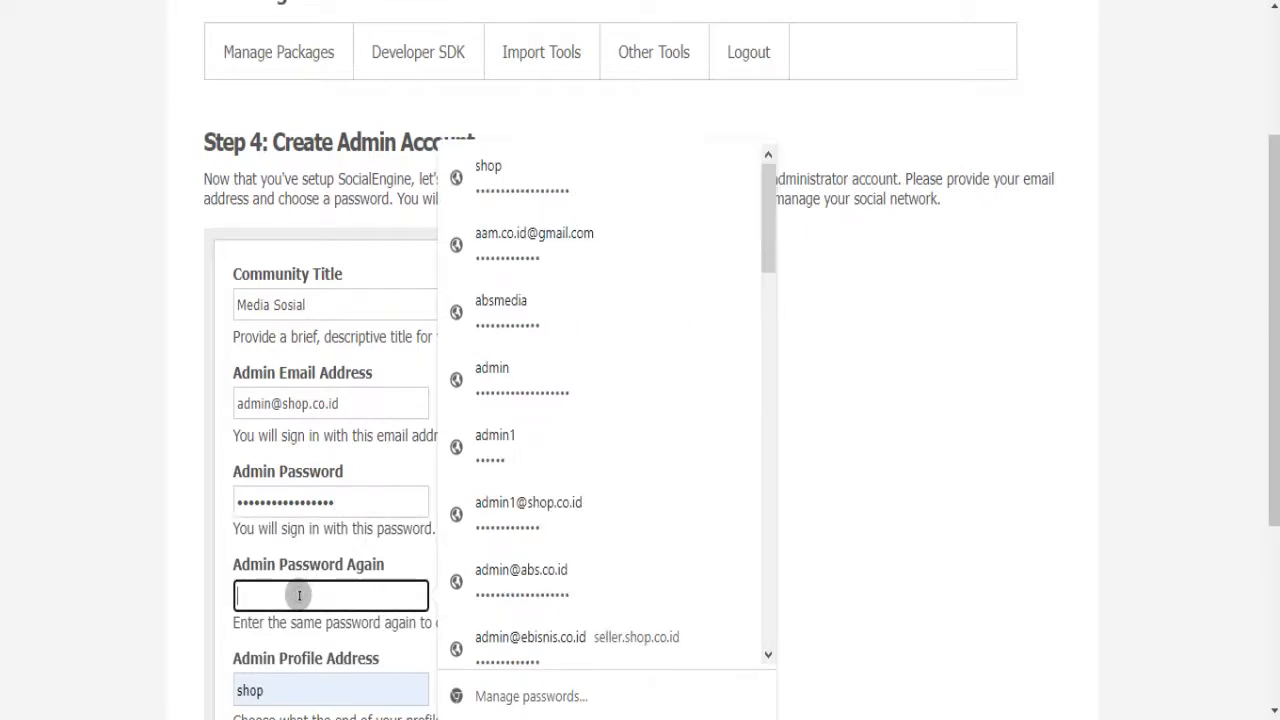
text(****************)
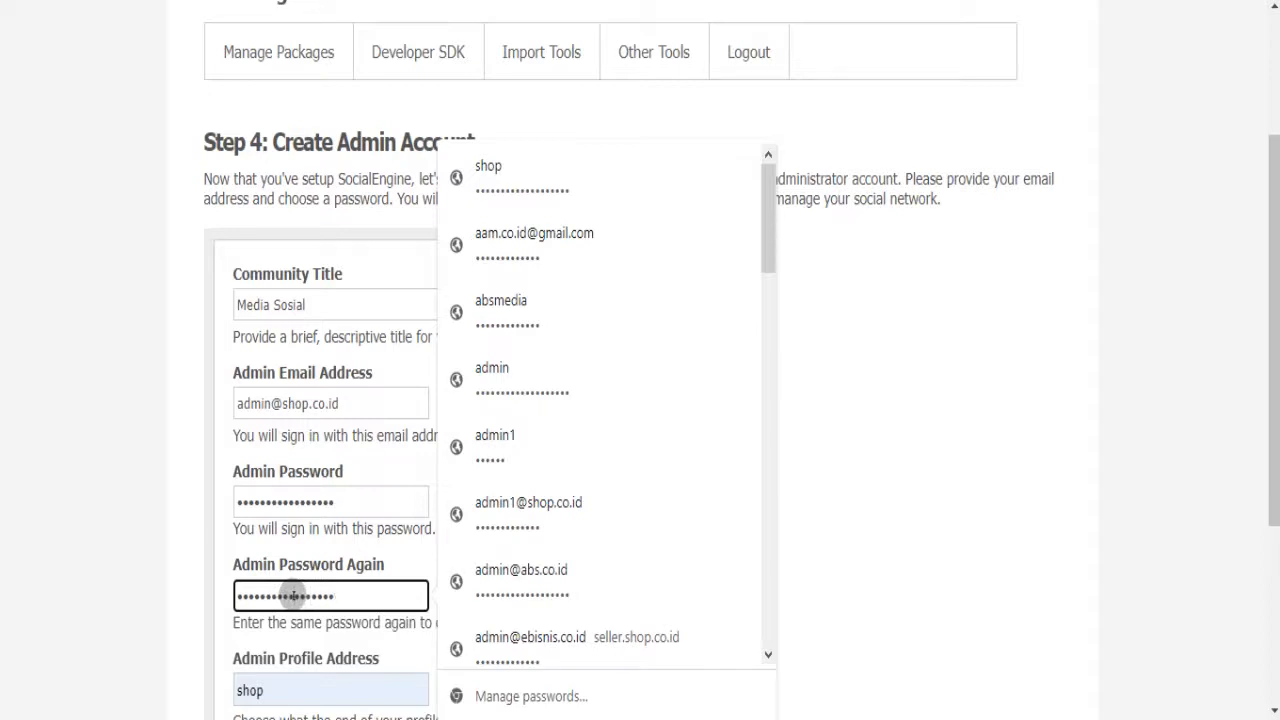
click(90, 550)
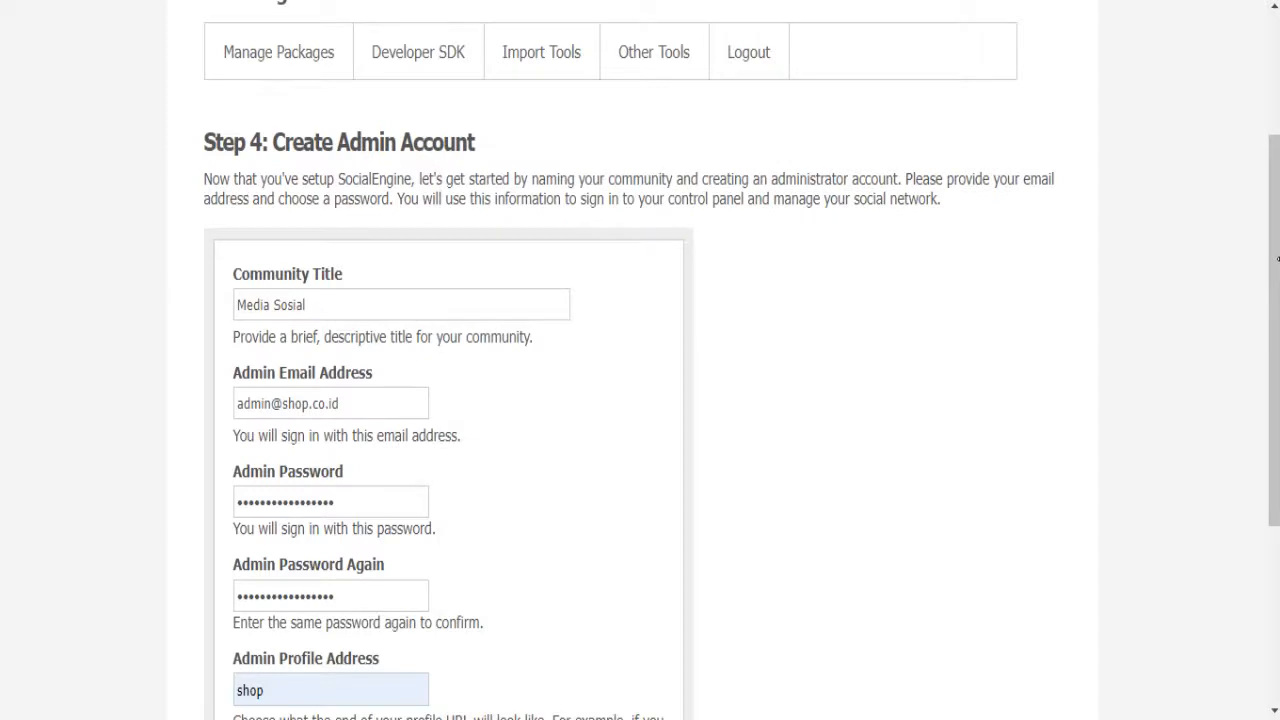
drag(1266, 263, 1266, 447)
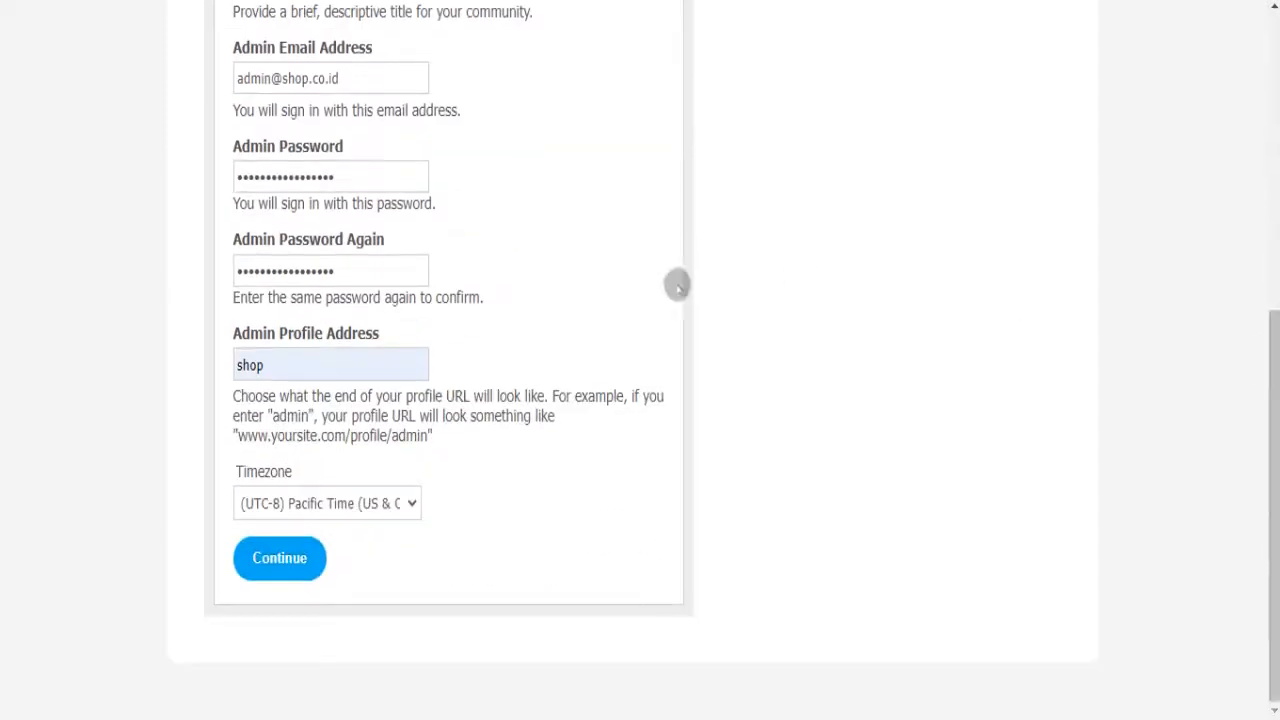
- Set profile address 'admin' and timezone (UTC+7) Bangkok, Jakarta, Hanoi, then continue
double_click(276, 358)
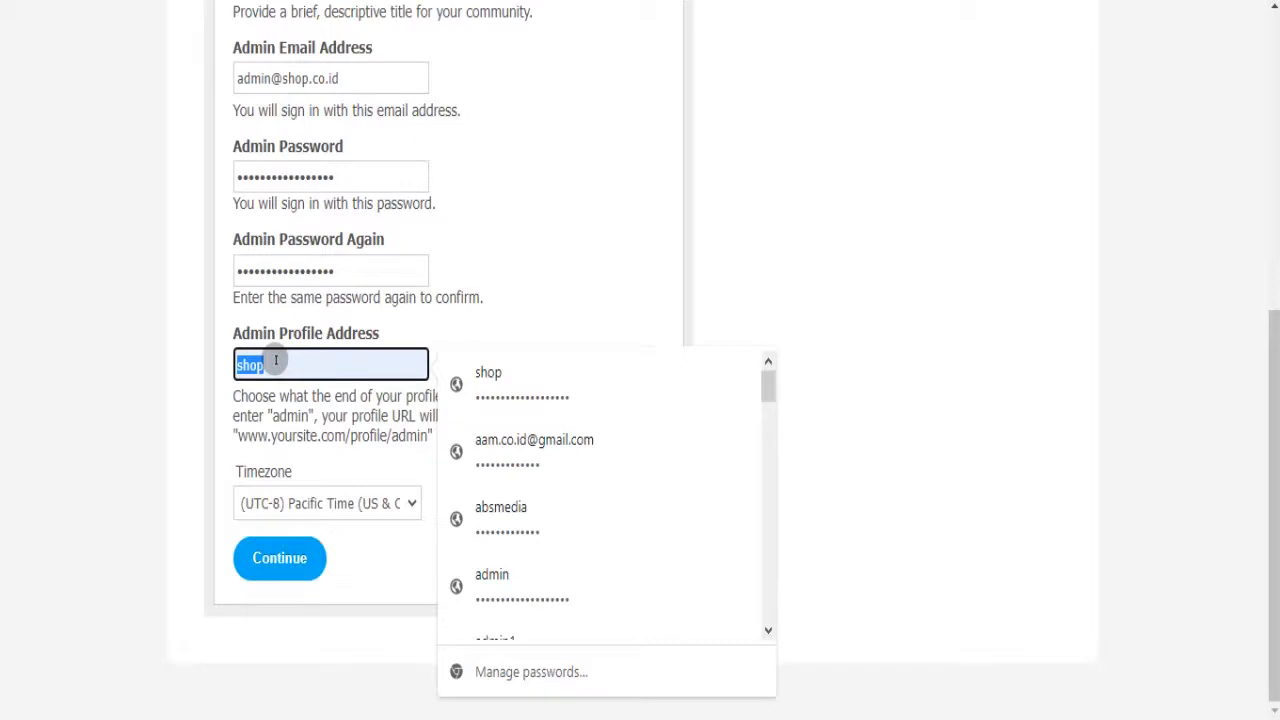
text(admin)
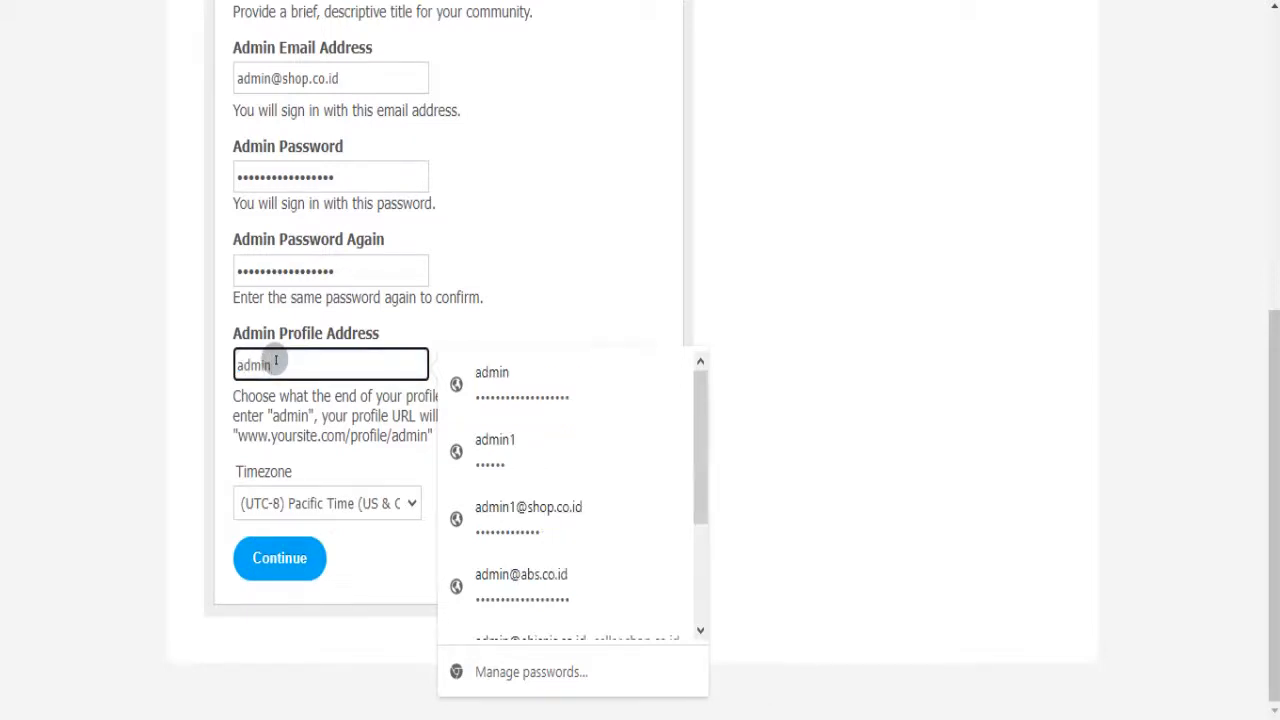
click(108, 389)
click(358, 508)
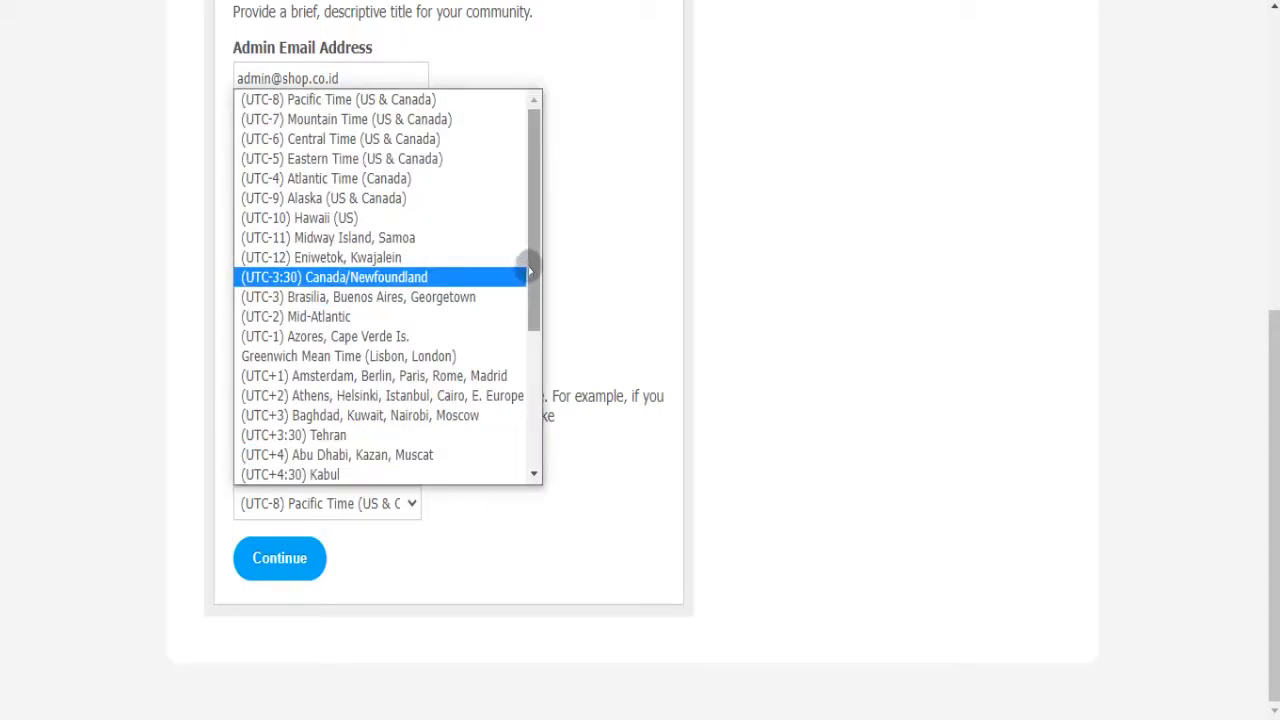
drag(531, 260, 540, 420)
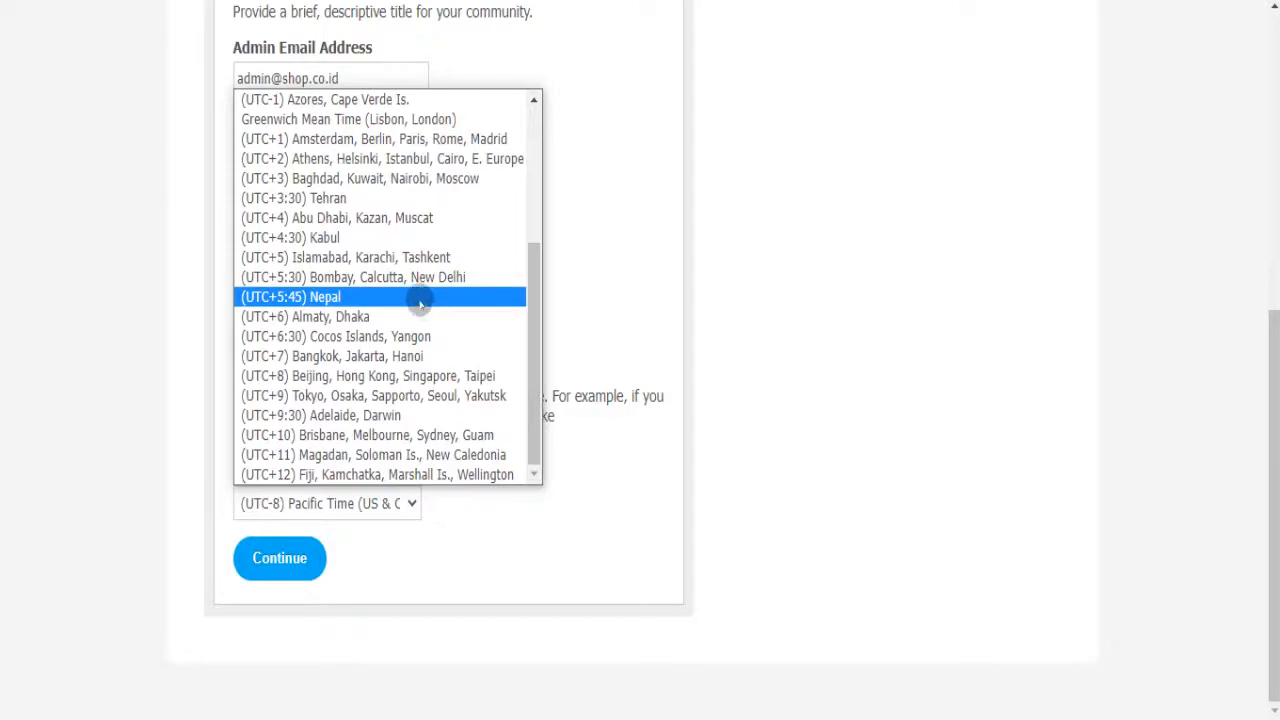
click(380, 355)
click(276, 566)
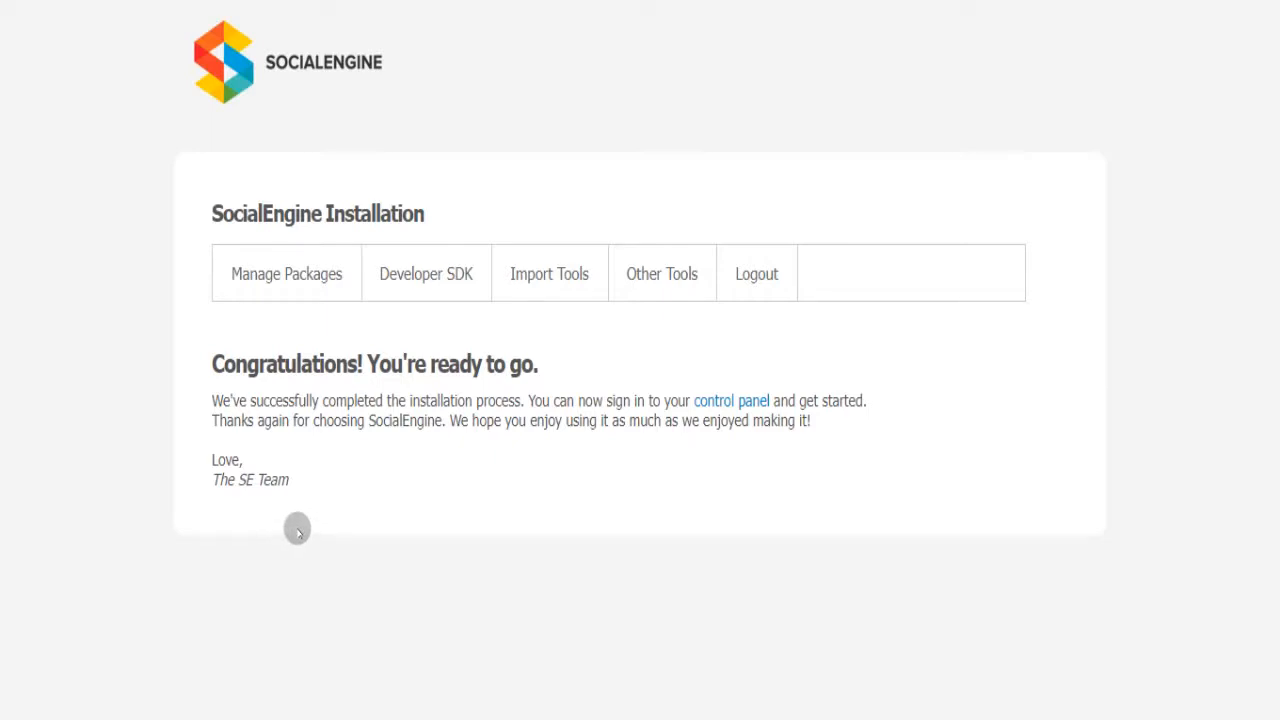
- Visit the Media Sosial Members, Invite and Home pages, then open the admin dashboard
click(736, 402)
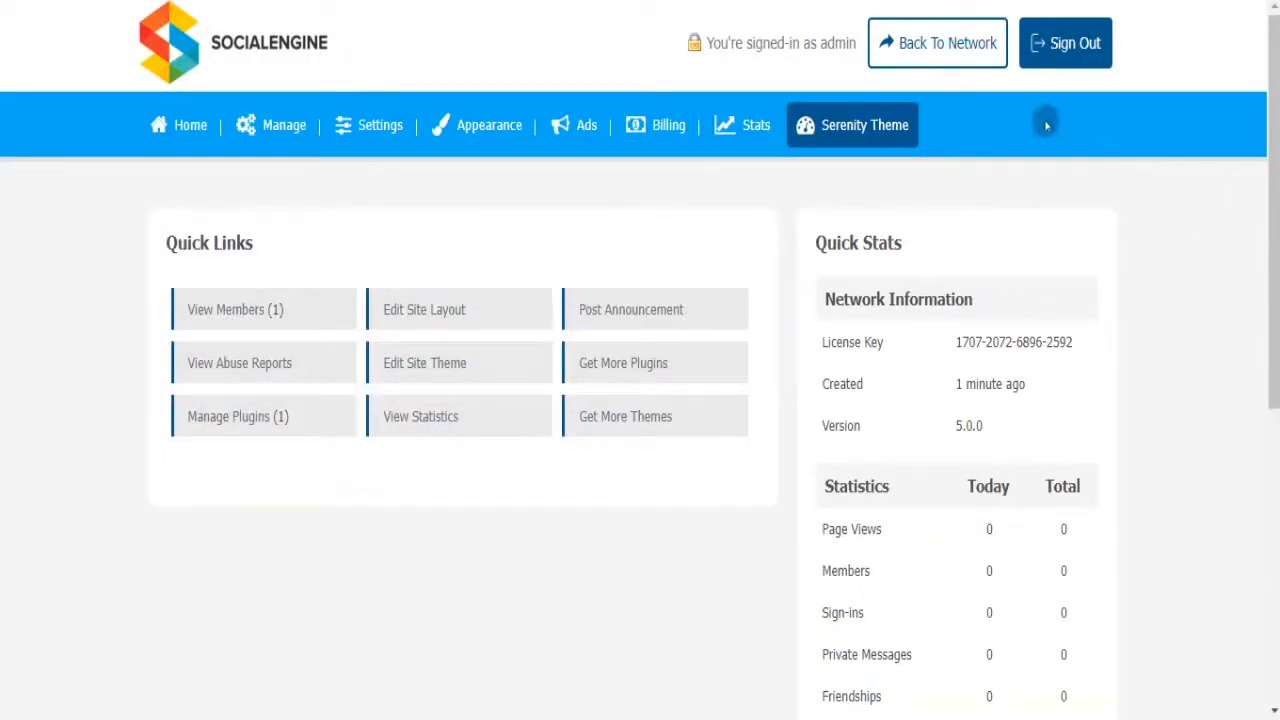
click(952, 52)
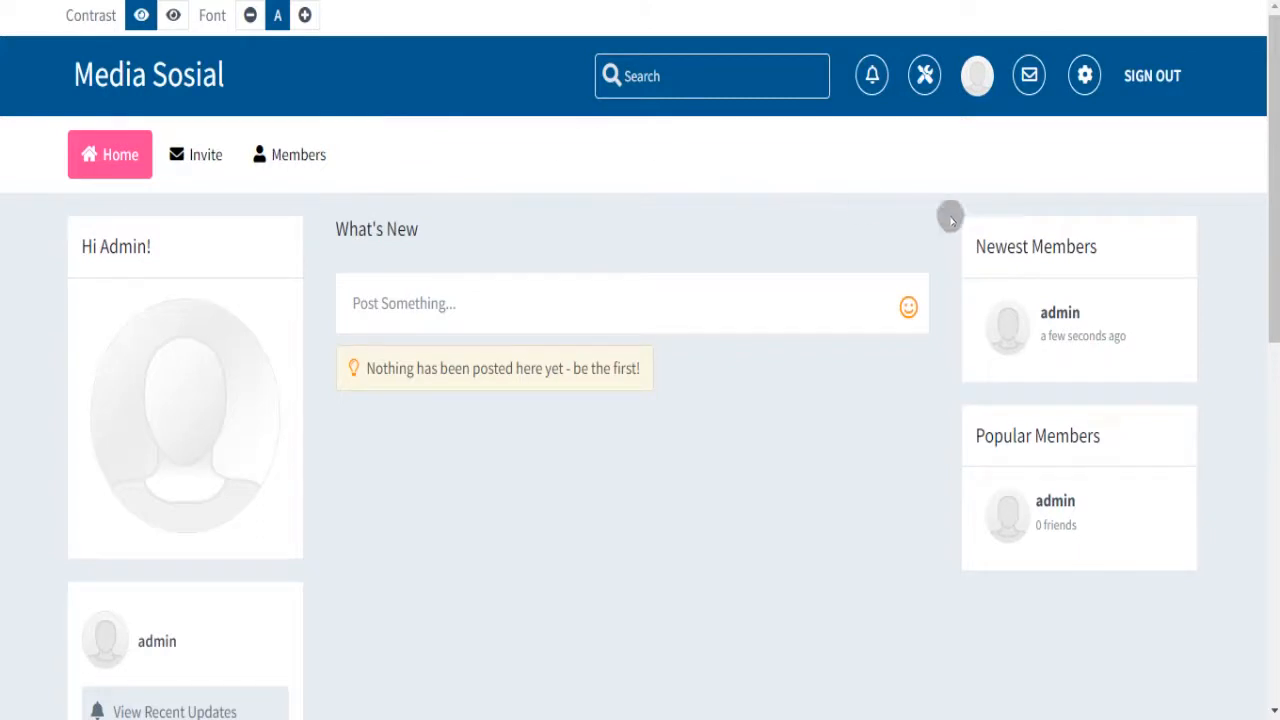
click(924, 77)
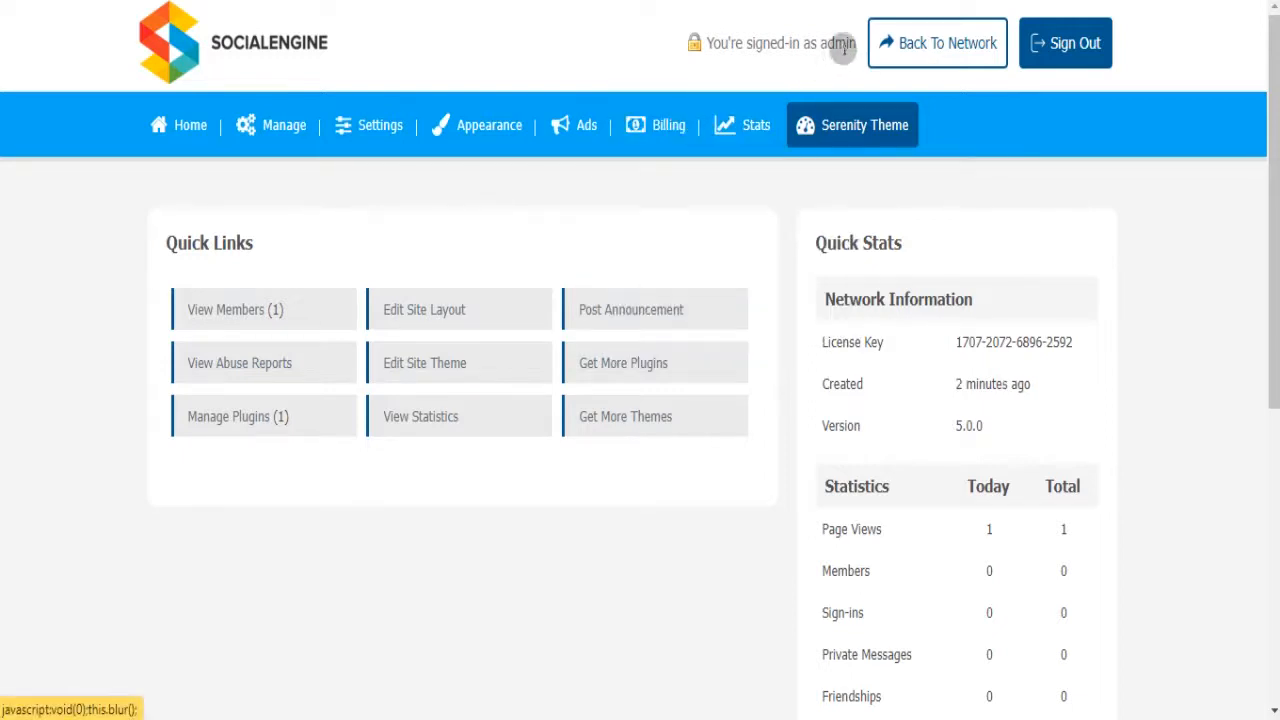
click(907, 37)
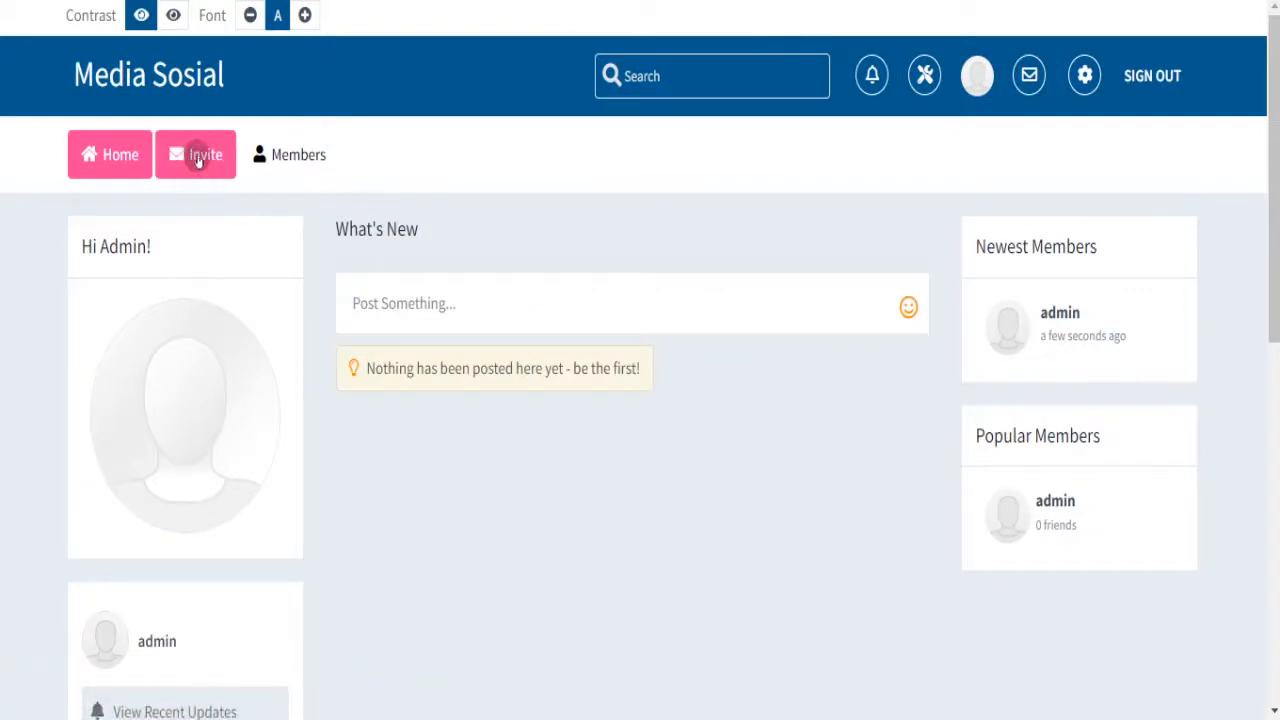
click(311, 157)
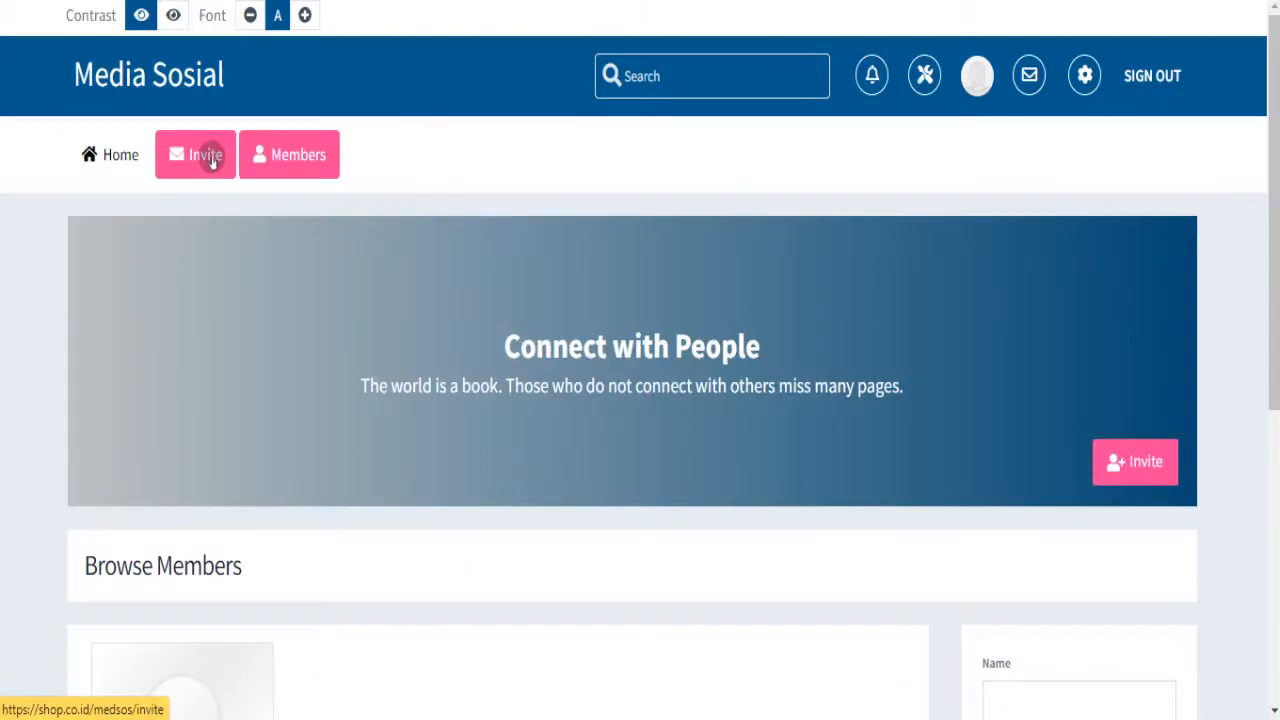
click(208, 158)
click(128, 154)
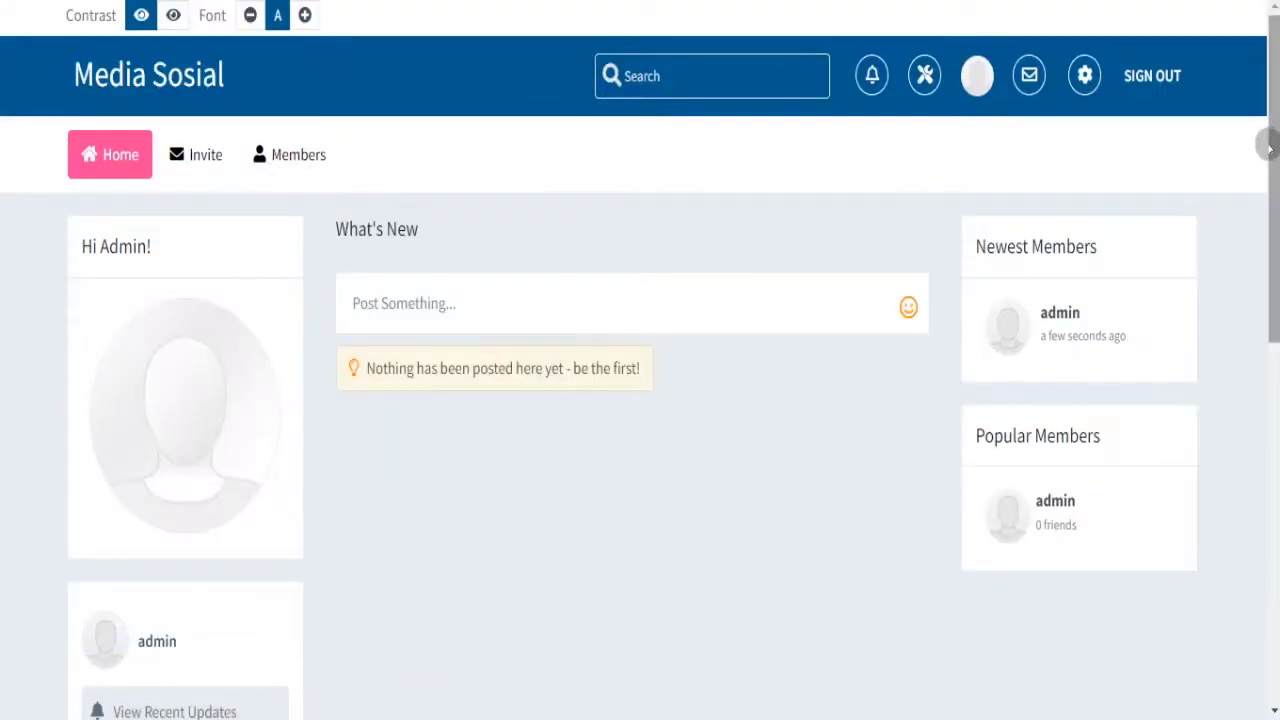
mouse_move(1268, 147)
mouse_down()
mouse_move(1268, 359)
mouse_move(1268, 147)
mouse_up()
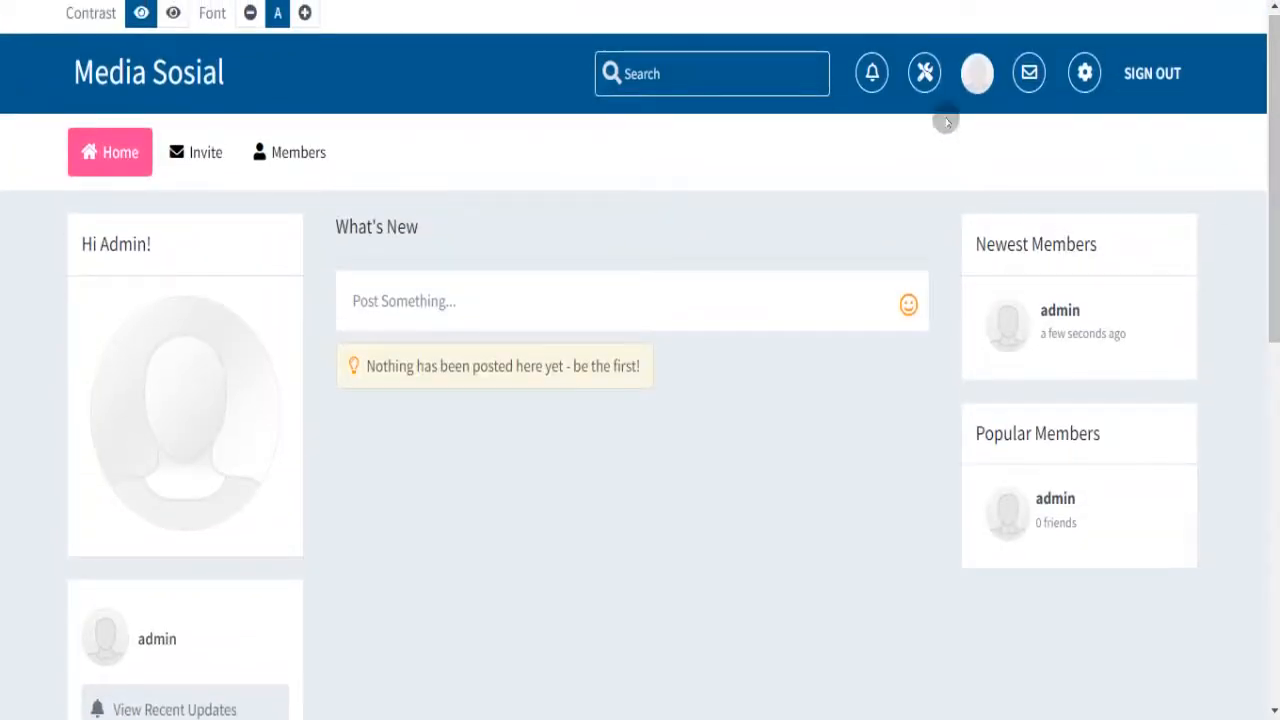
click(925, 78)
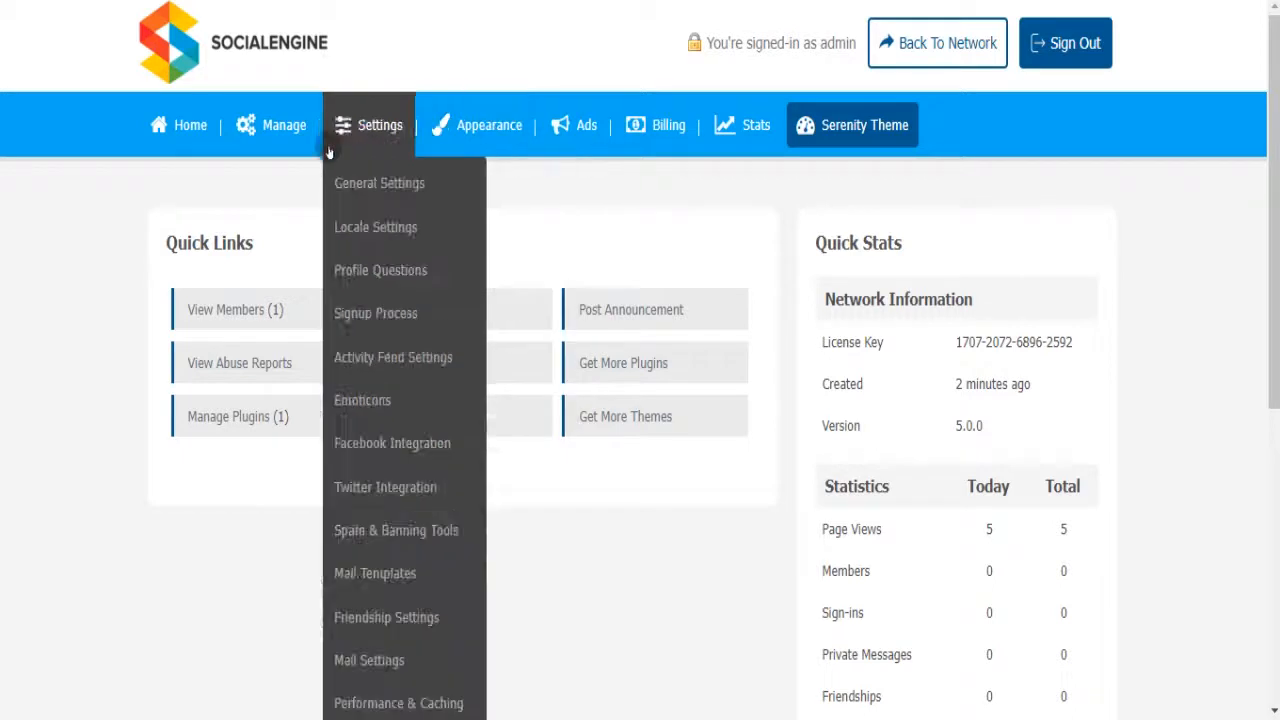
- Go to Manage > Packages & Plugins and start Install New Packages
mouse_move(295, 138)
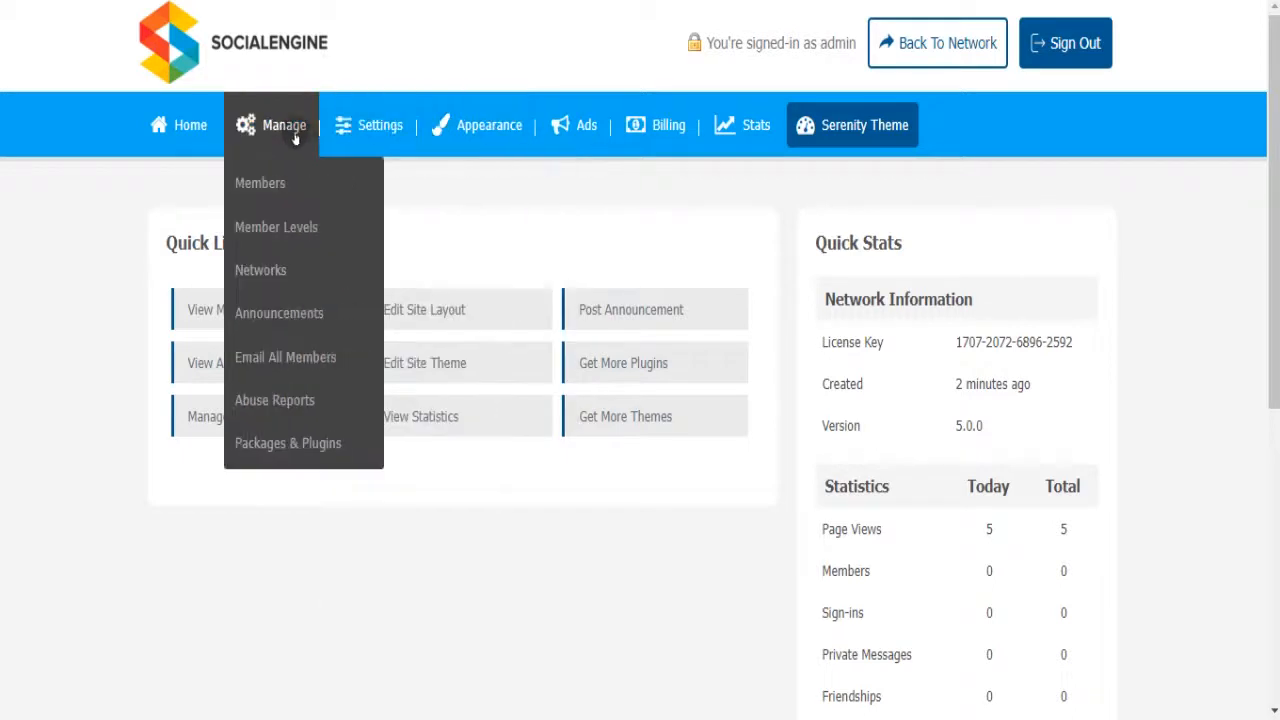
click(310, 436)
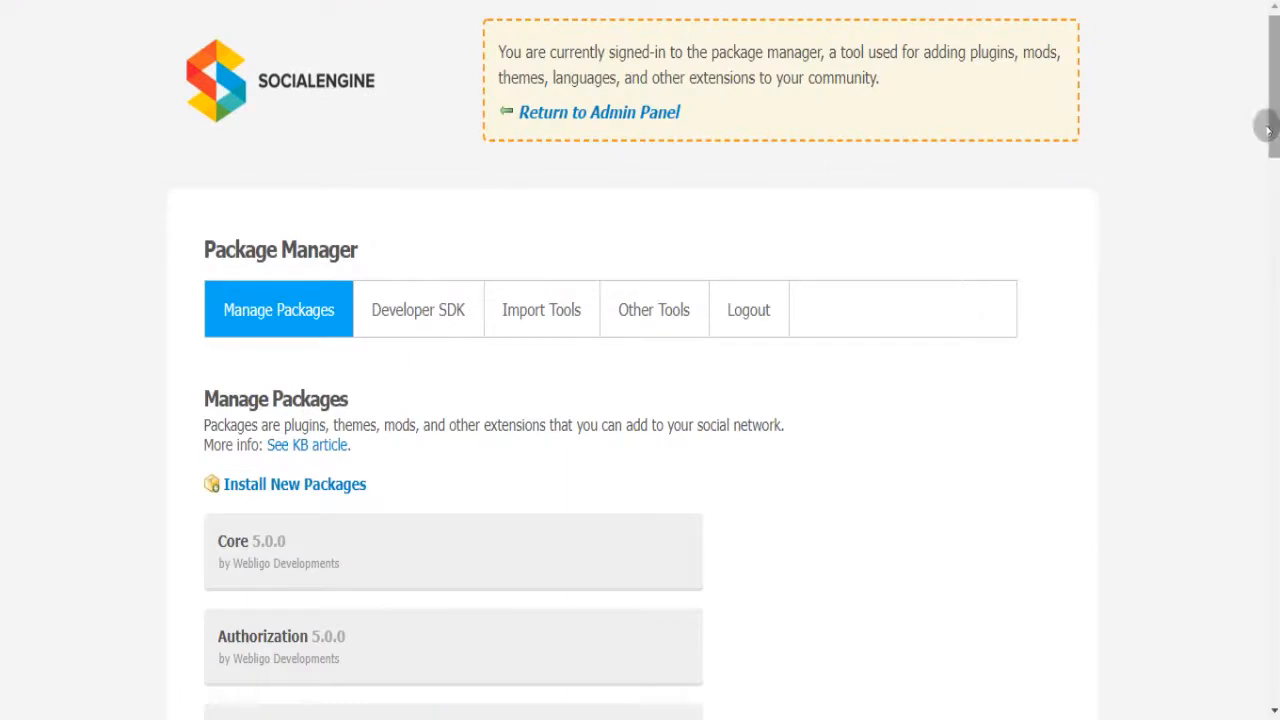
drag(1267, 128, 1270, 166)
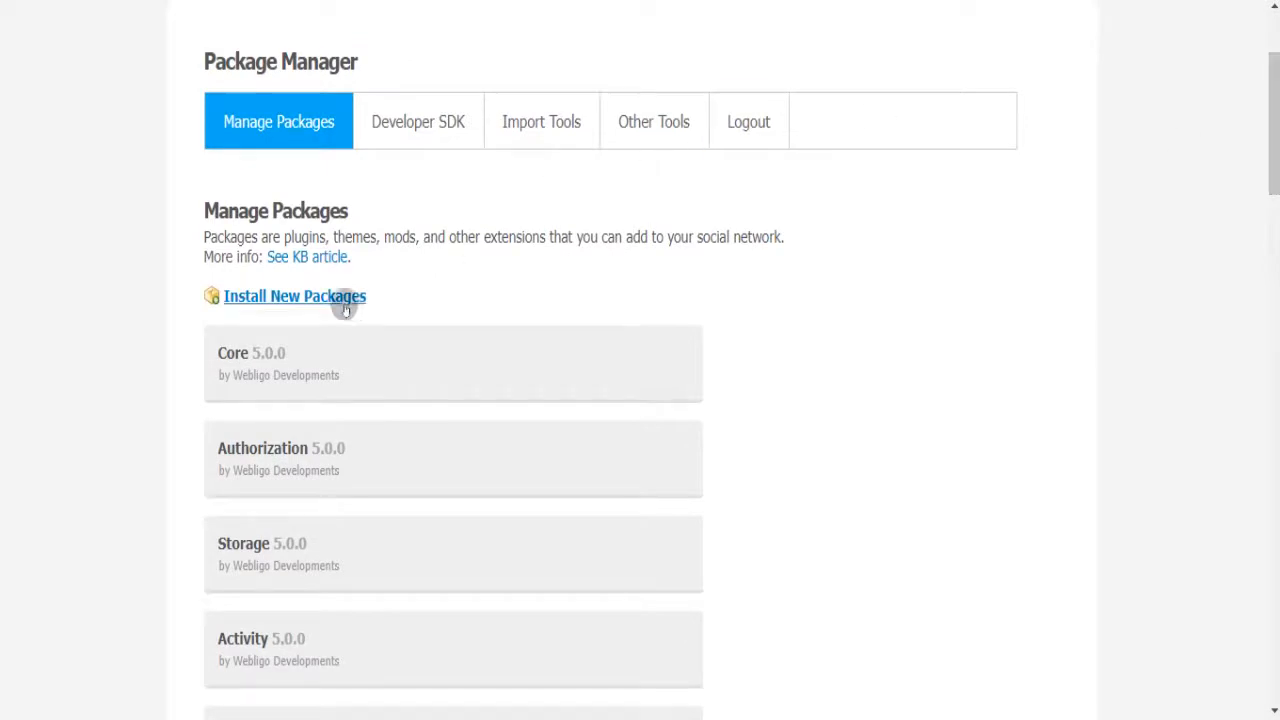
click(336, 298)
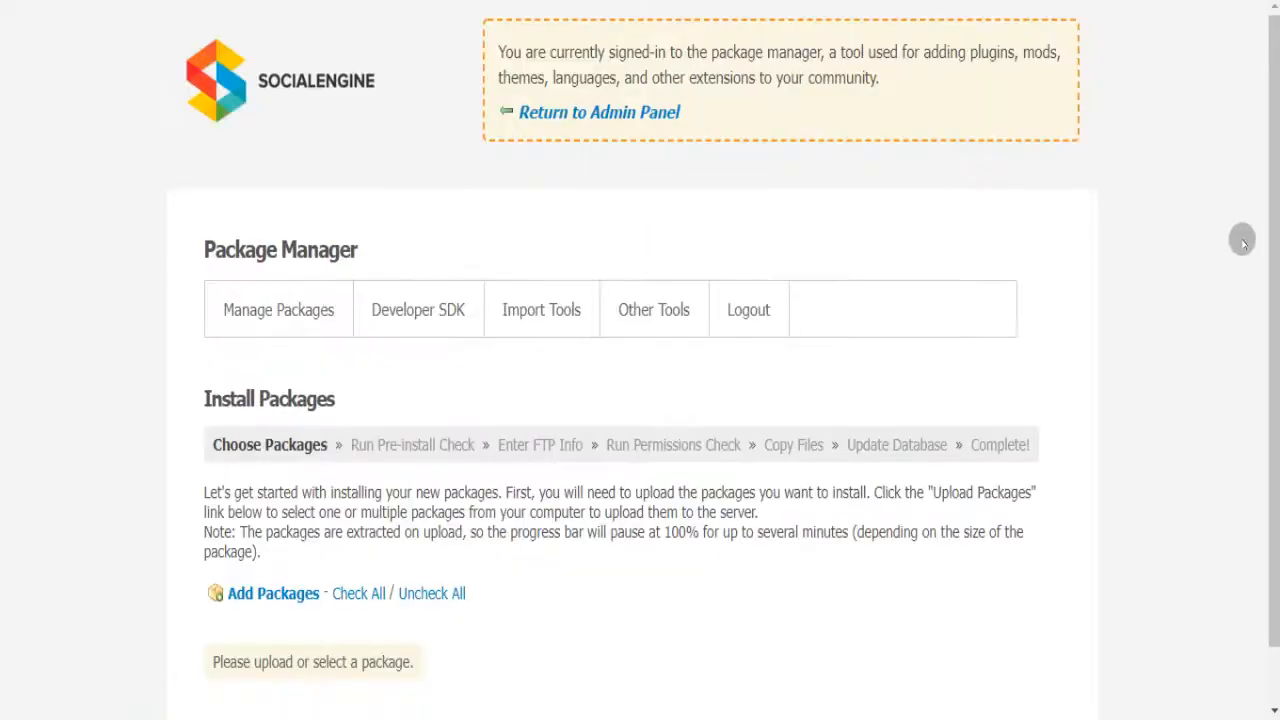
drag(1270, 178, 1270, 234)
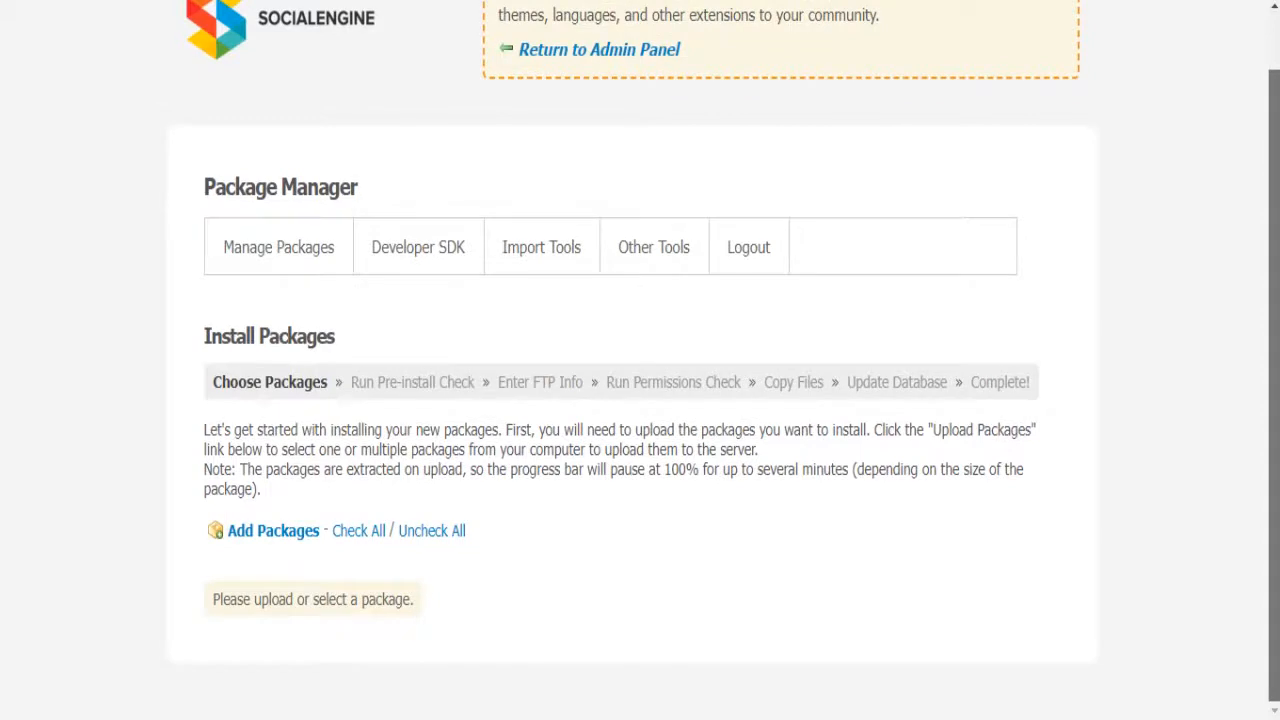
- Upload every .tar package from the SE 5.0 PLUGINS folder, from blogs_5.0.0.tar onward
click(273, 531)
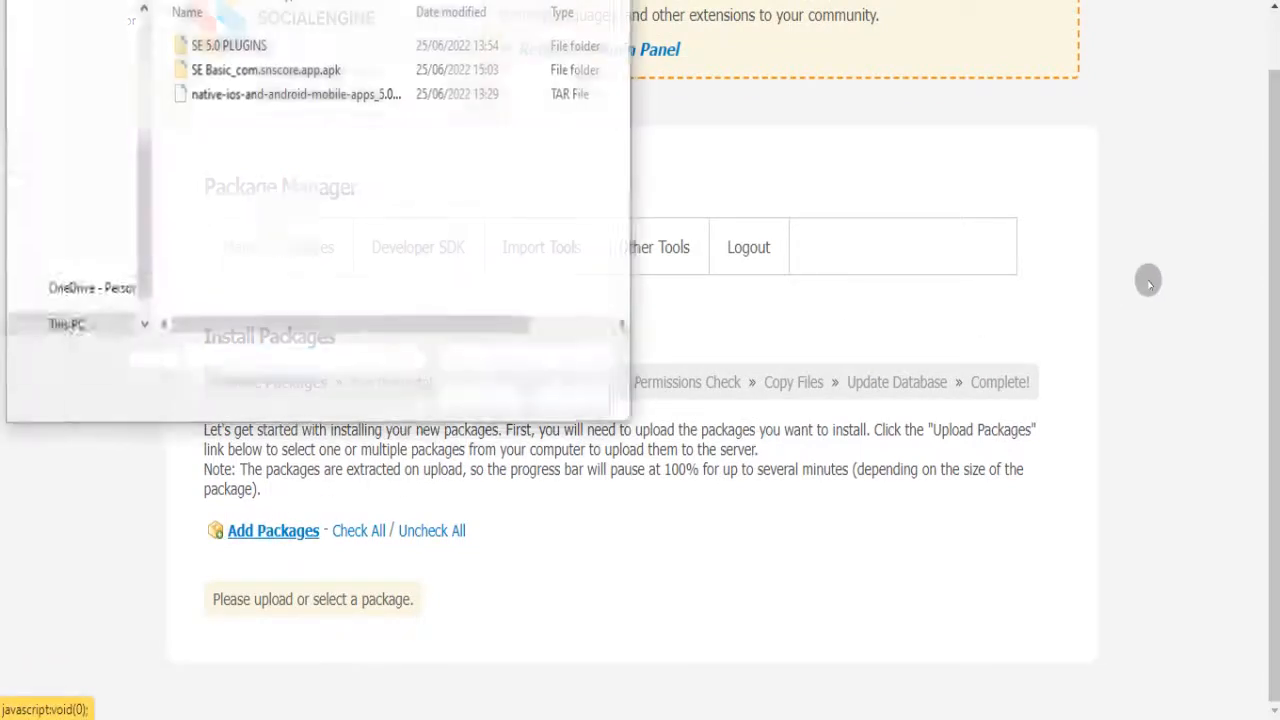
double_click(250, 44)
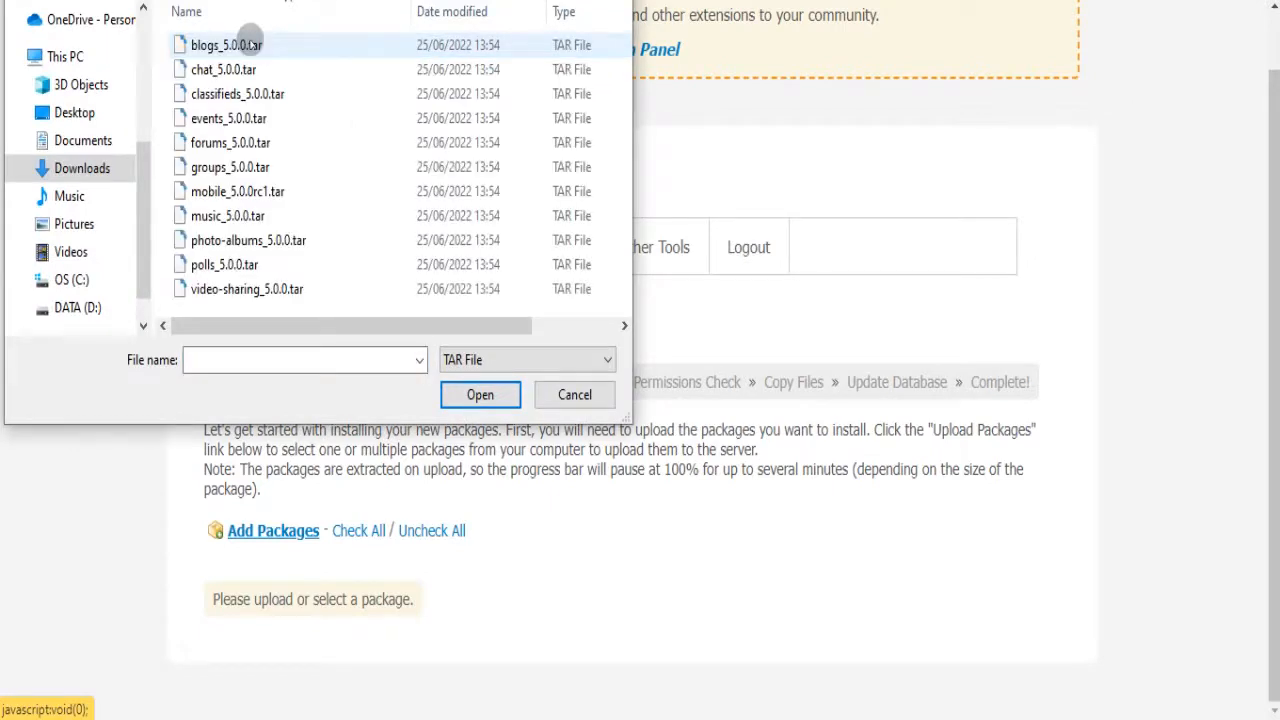
click(250, 44)
key(shift+Down)
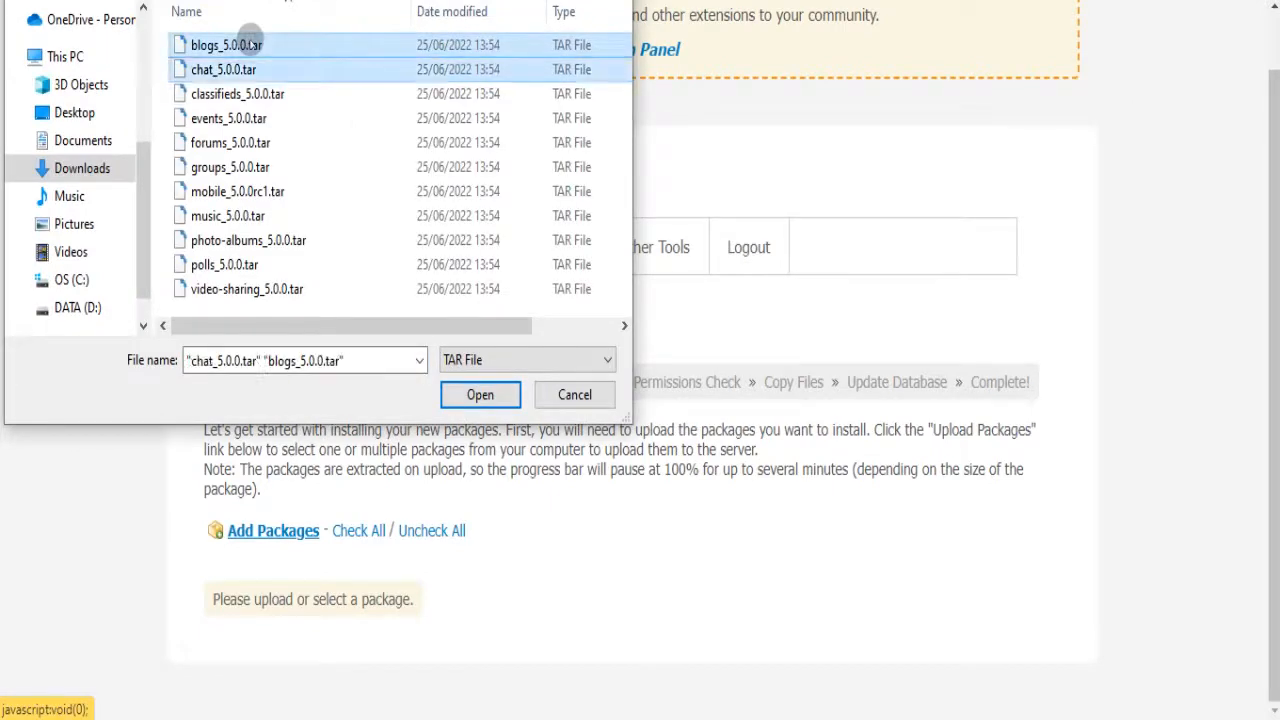
key(shift+End)
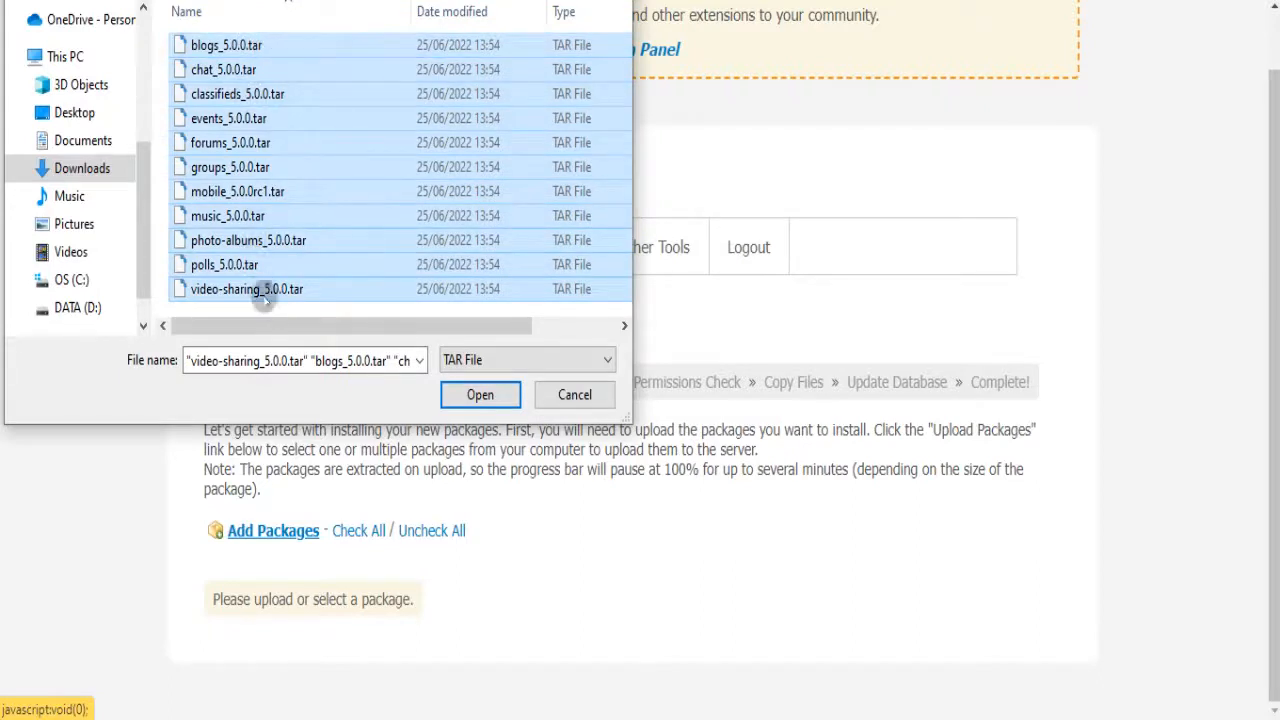
click(471, 394)
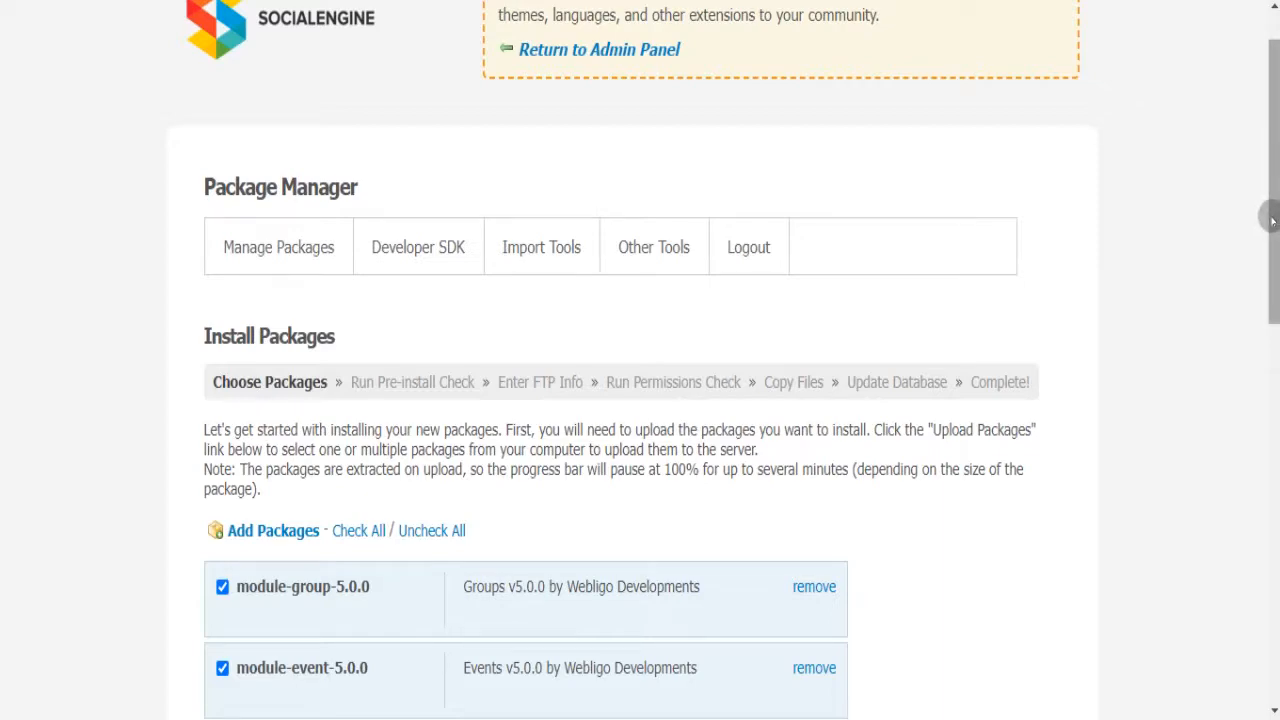
- Continue past the package selection and the pre-install check
drag(1271, 214, 1277, 595)
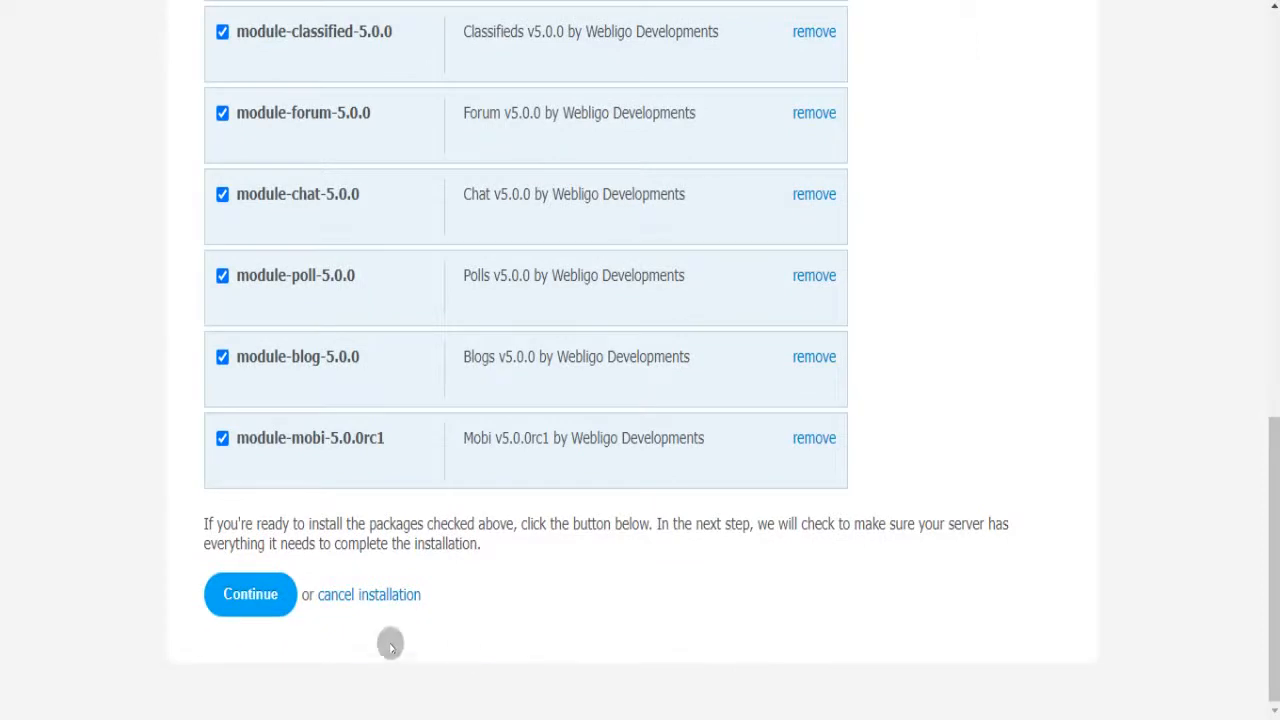
click(268, 596)
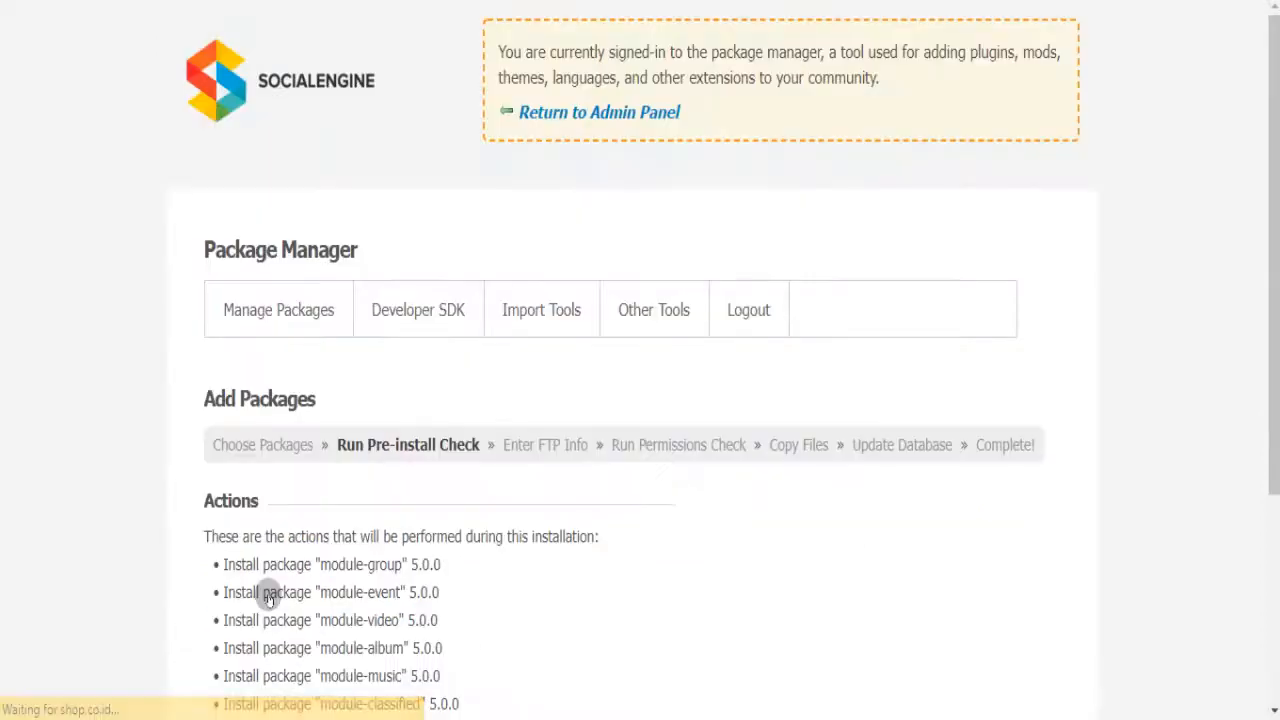
drag(1272, 200, 1275, 492)
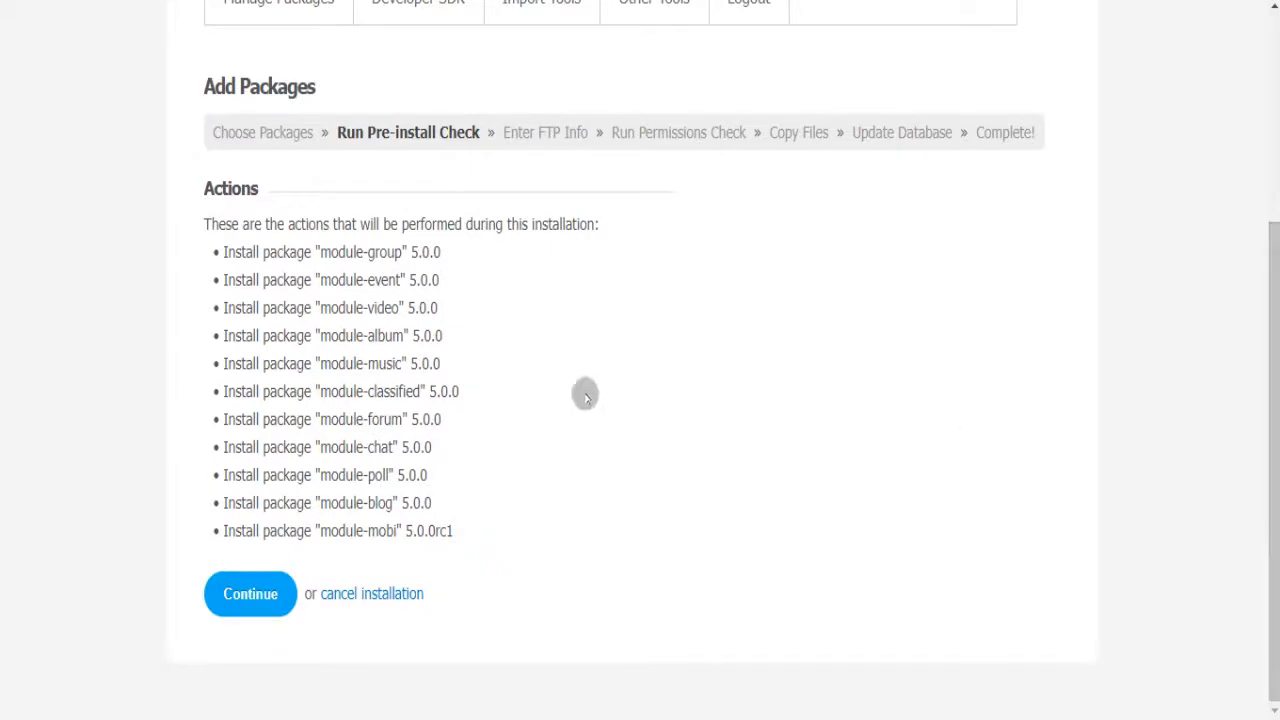
click(263, 585)
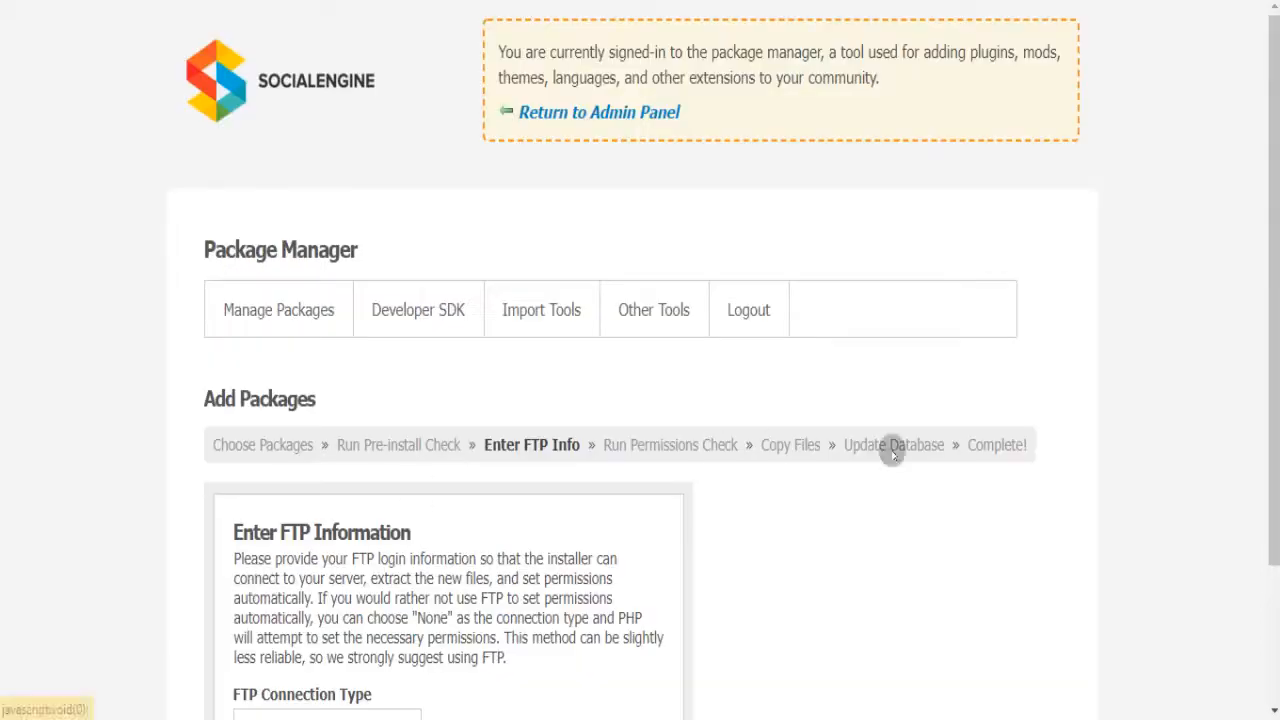
- Set FTP Connection Type to None, pass the permissions check, and finalize installation
drag(1272, 207, 1272, 488)
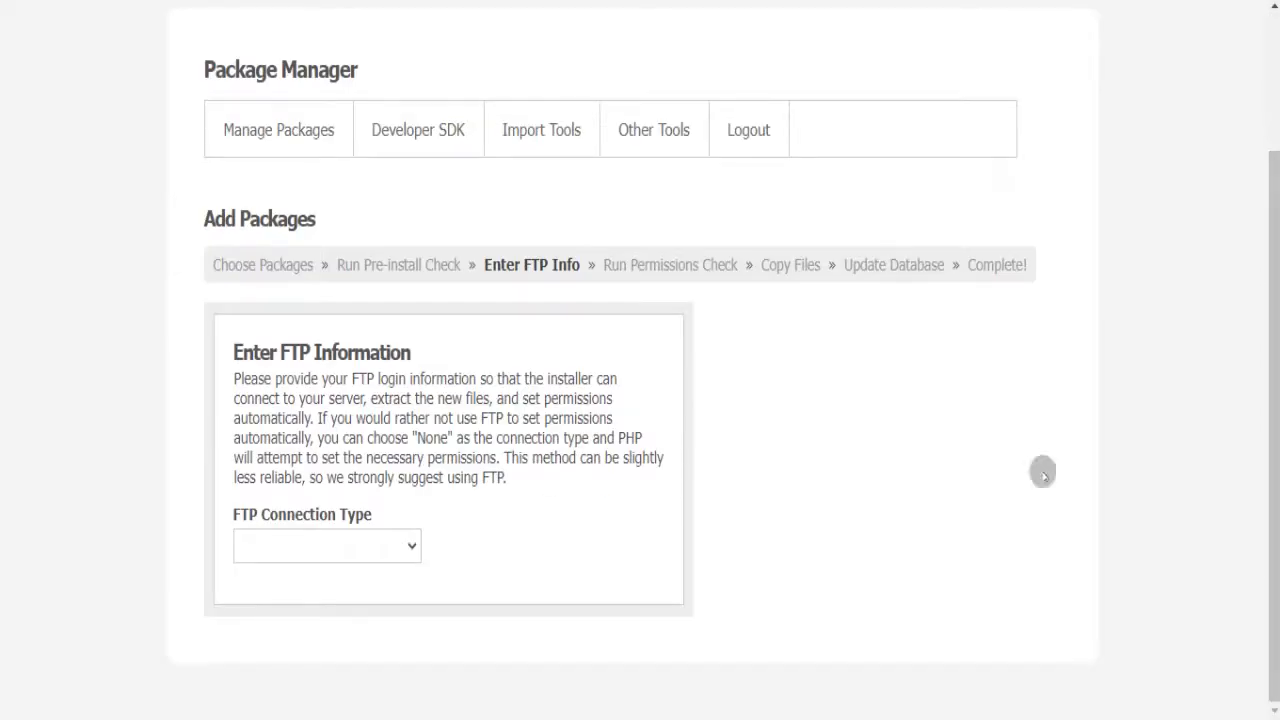
click(388, 541)
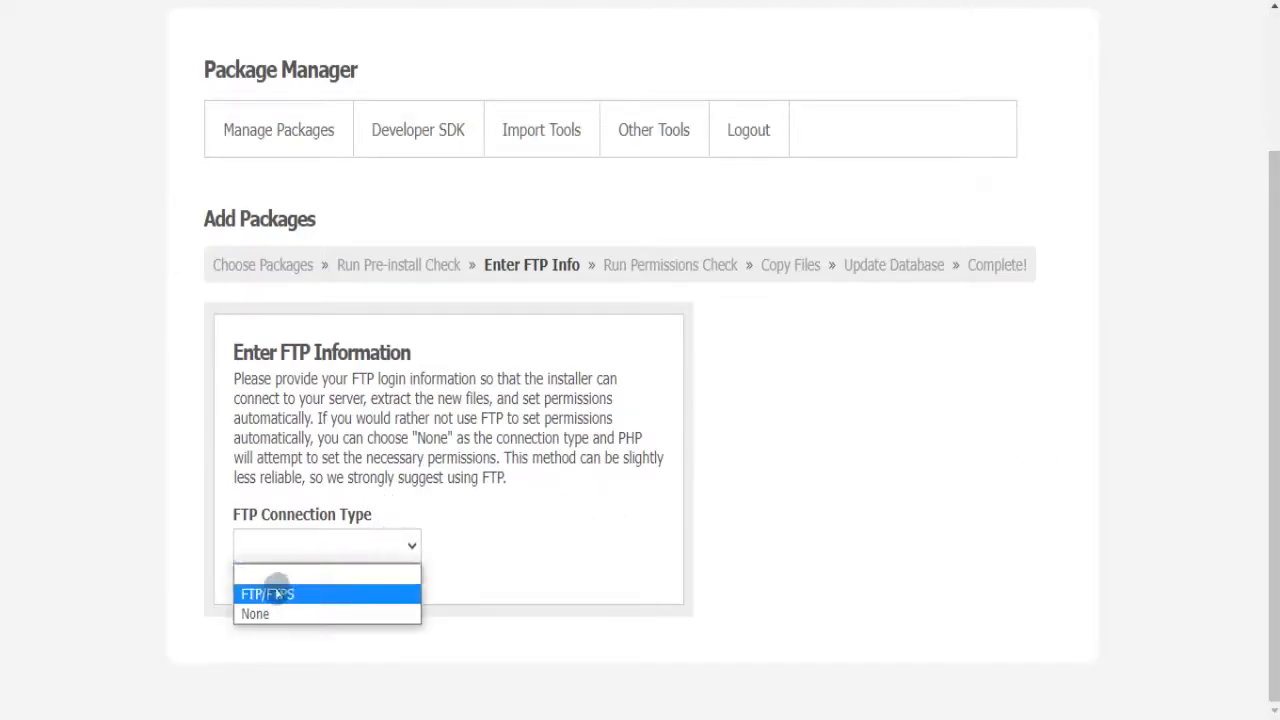
click(257, 614)
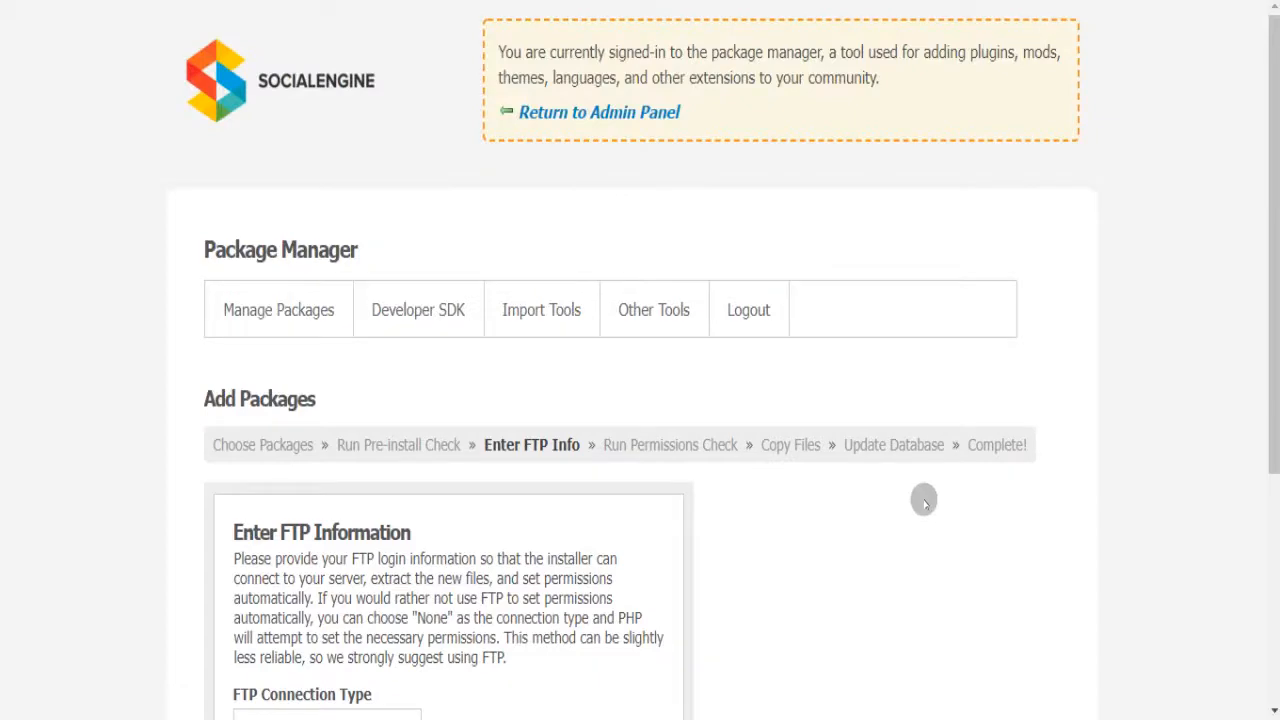
drag(1273, 222, 1269, 429)
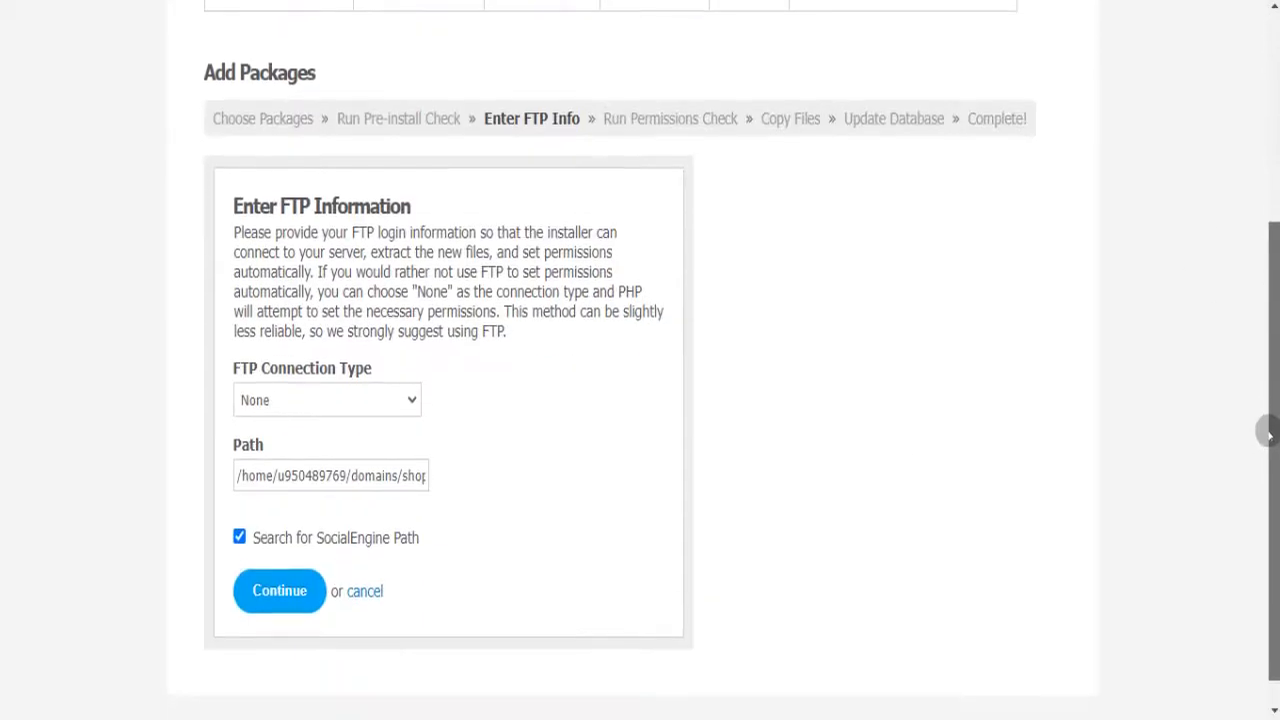
click(298, 575)
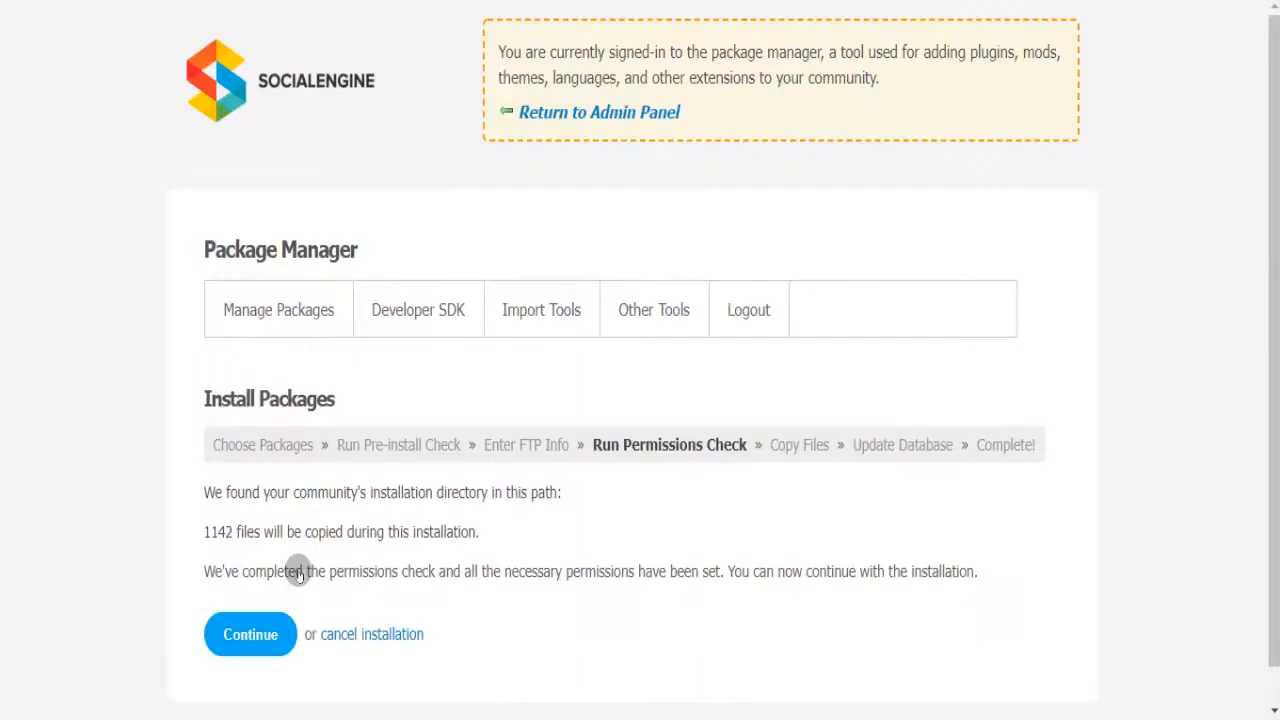
click(244, 642)
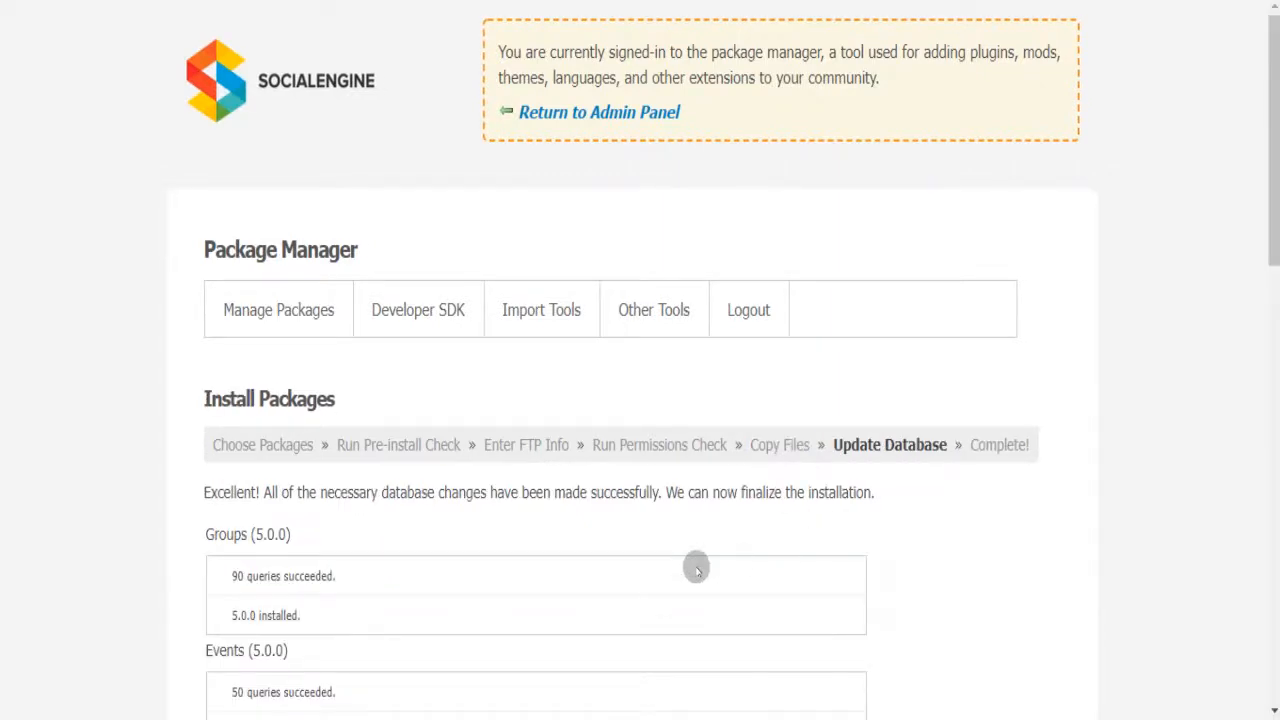
drag(1268, 214, 1268, 645)
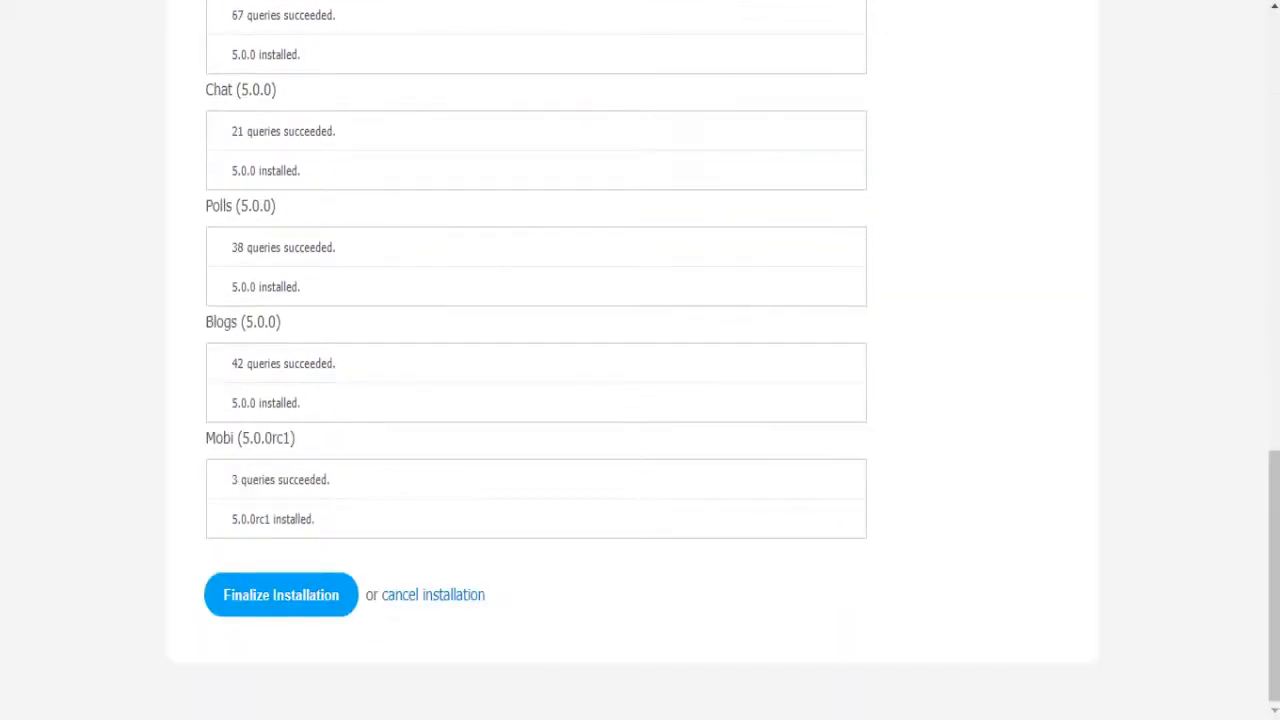
click(331, 598)
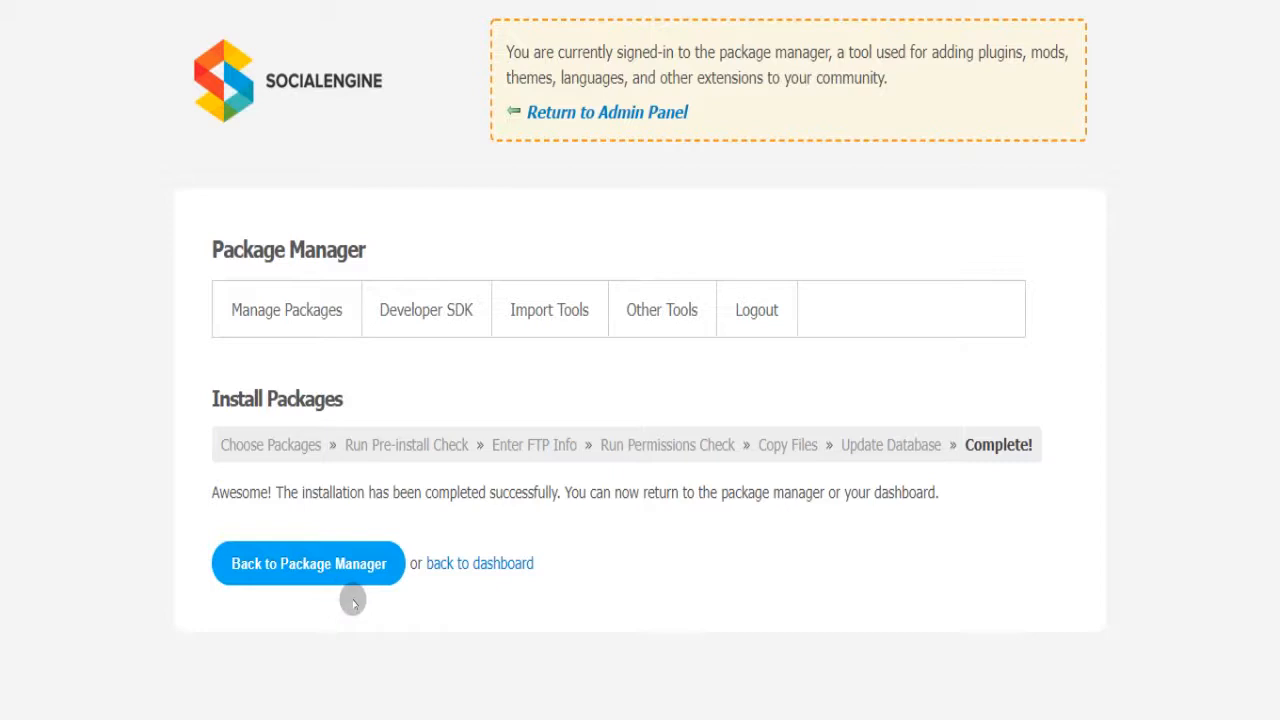
- Leave the admin dashboard for the Media Sosial site and open Classifieds
click(476, 563)
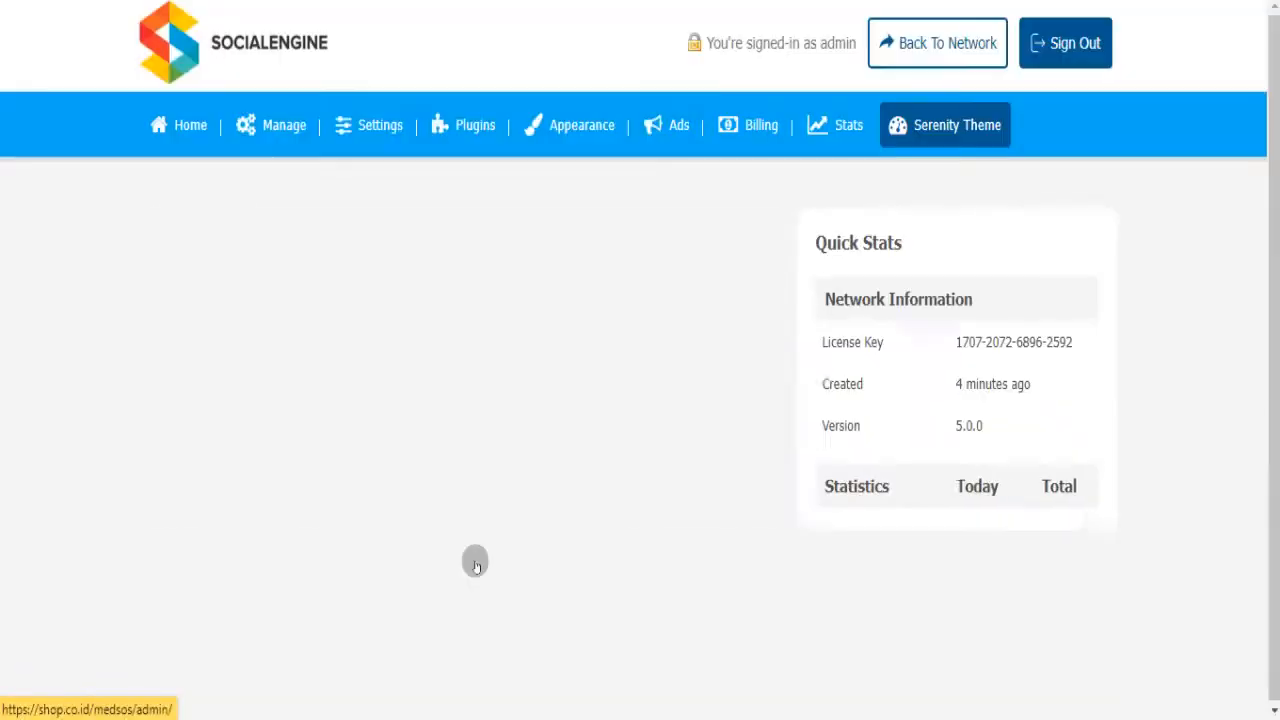
click(917, 52)
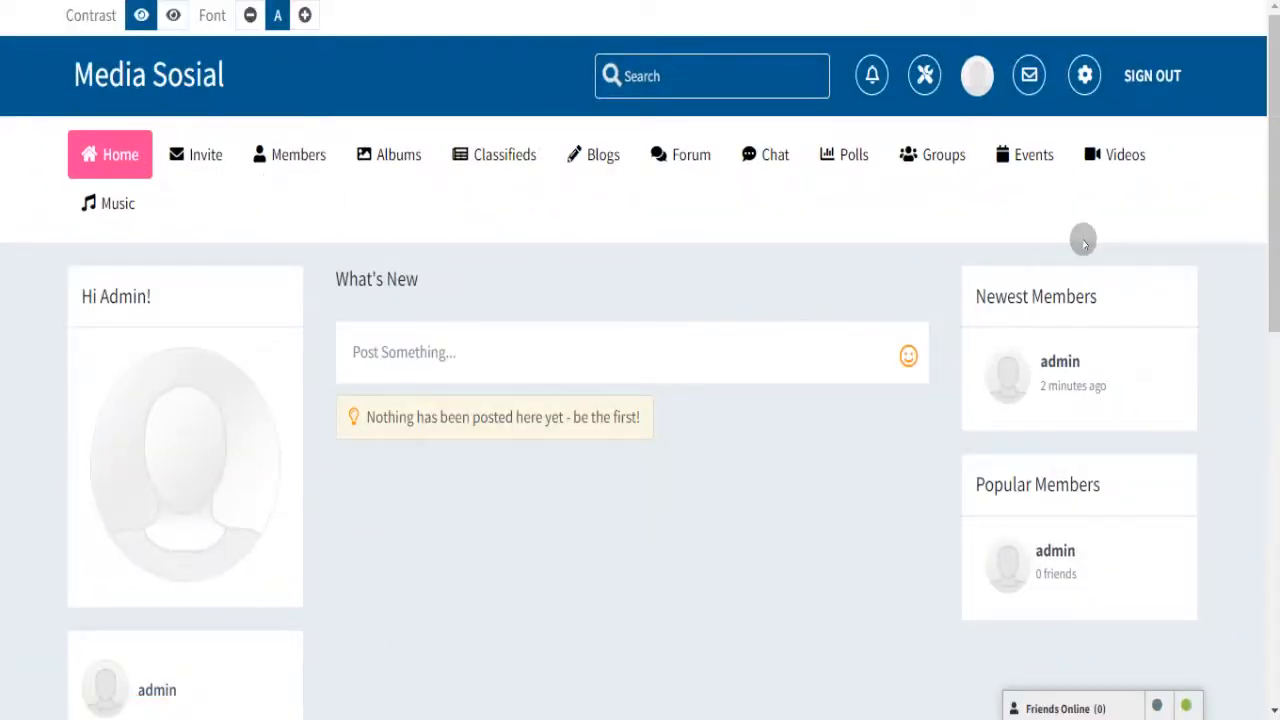
click(524, 168)
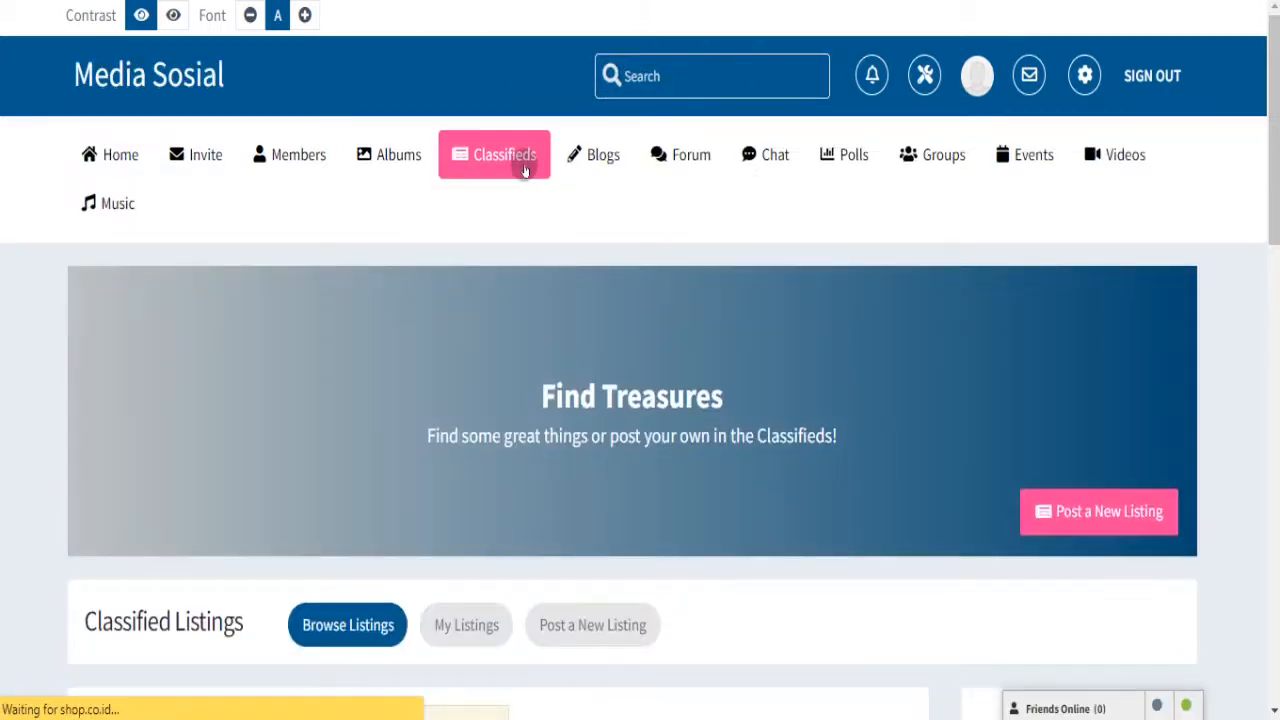
- Browse the Albums, Invite, Forum and Videos pages, then return to and reload the home feed
click(409, 171)
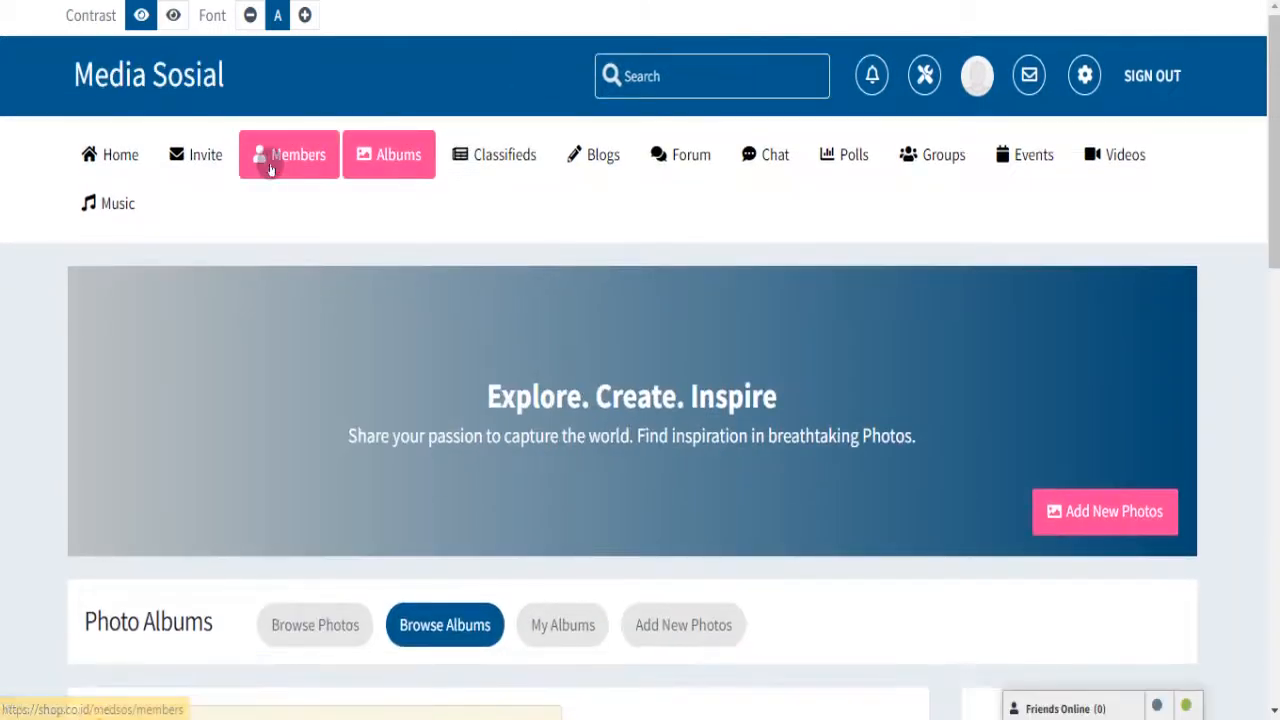
click(211, 165)
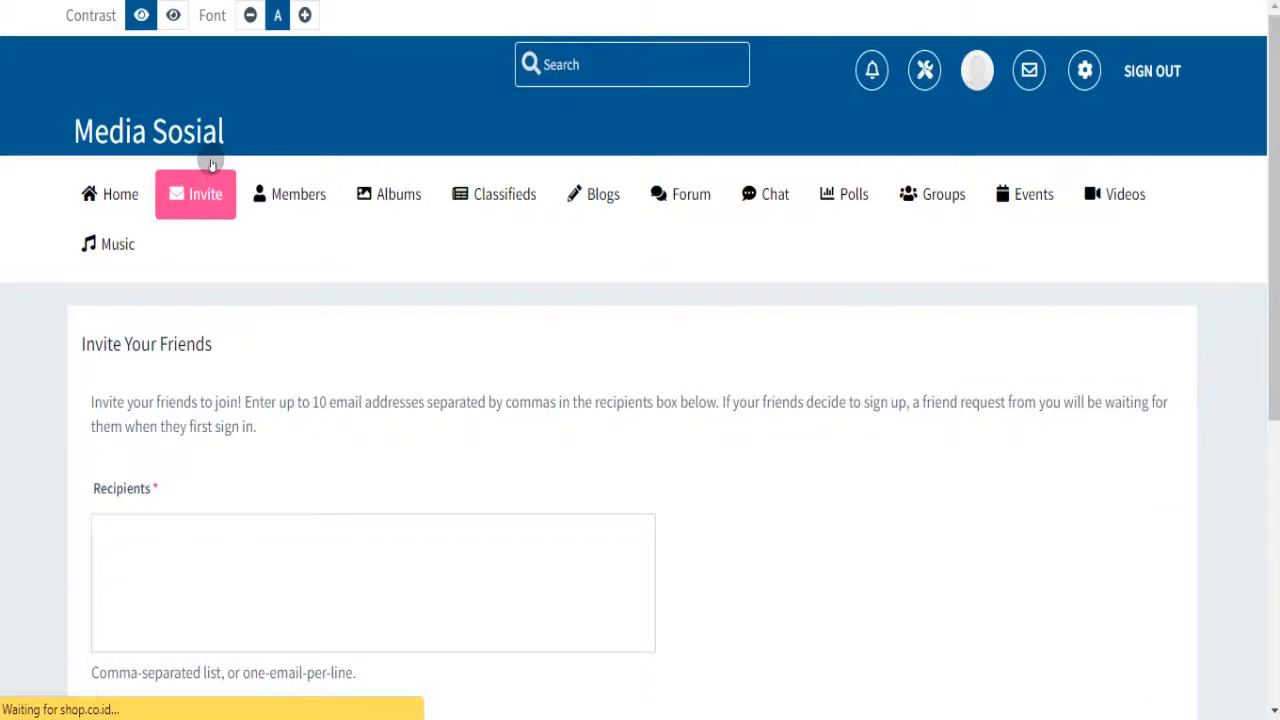
click(707, 175)
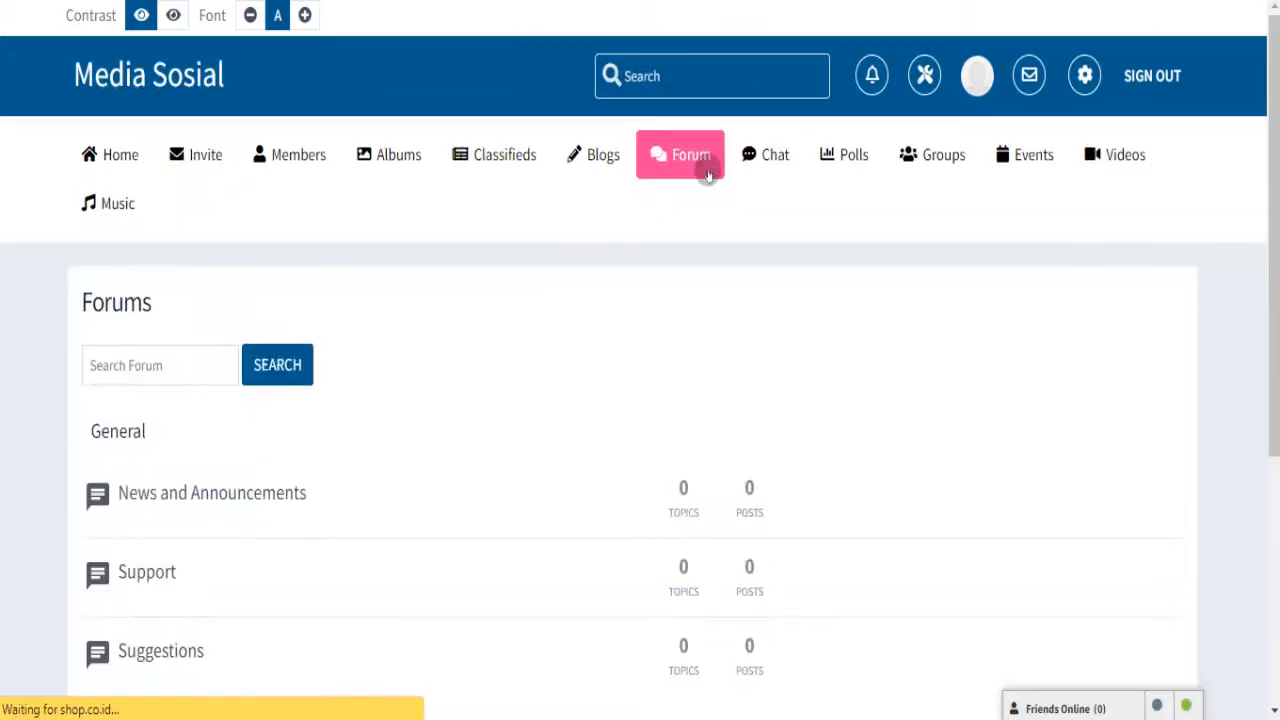
click(1122, 152)
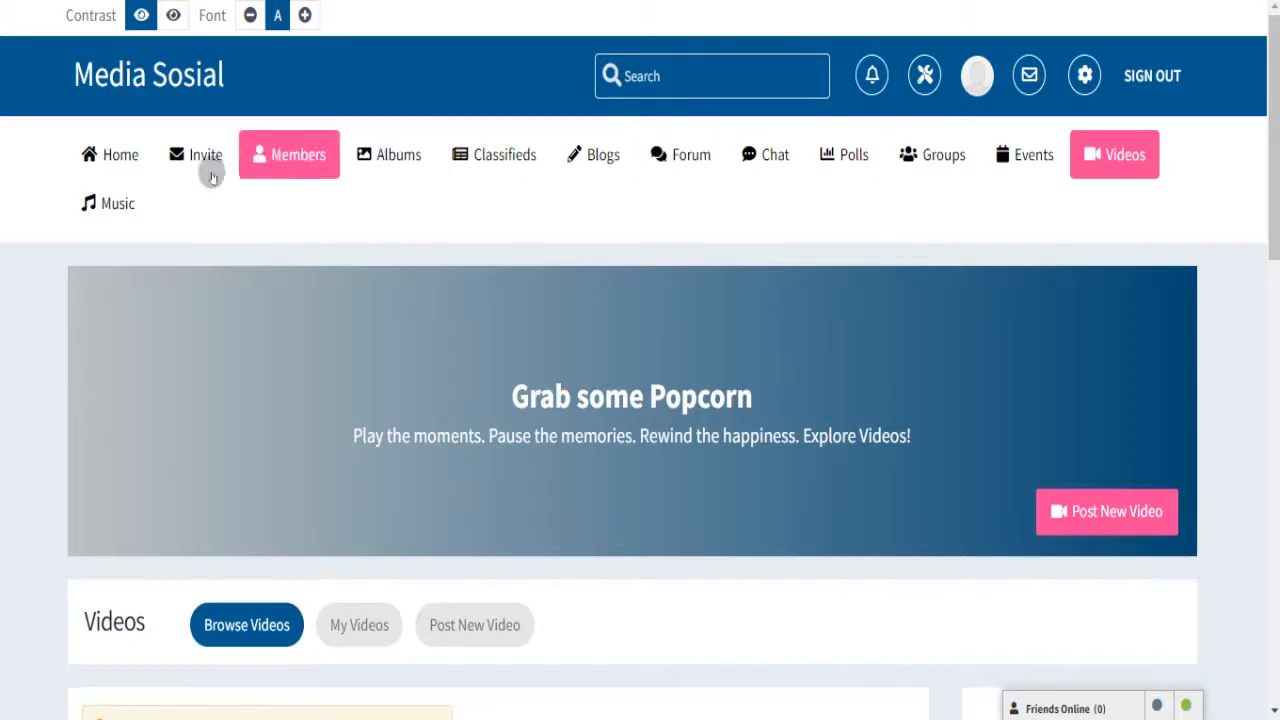
click(145, 78)
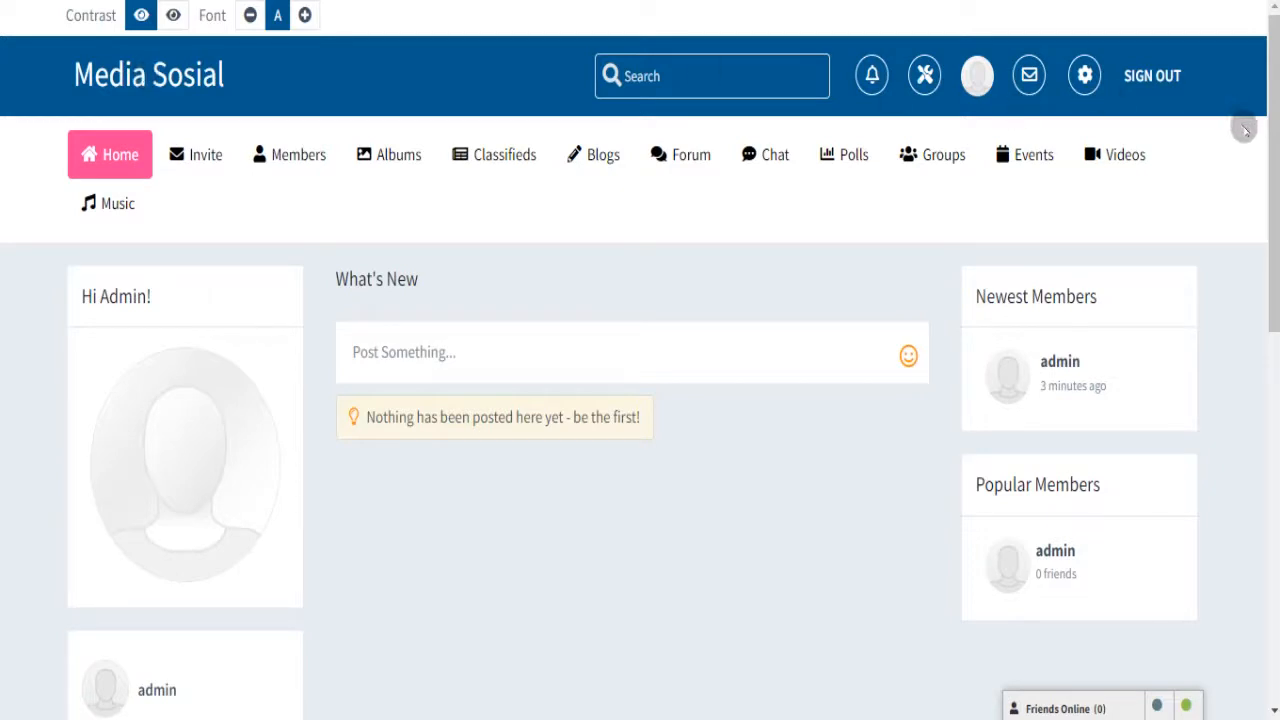
drag(1272, 166, 1277, 130)
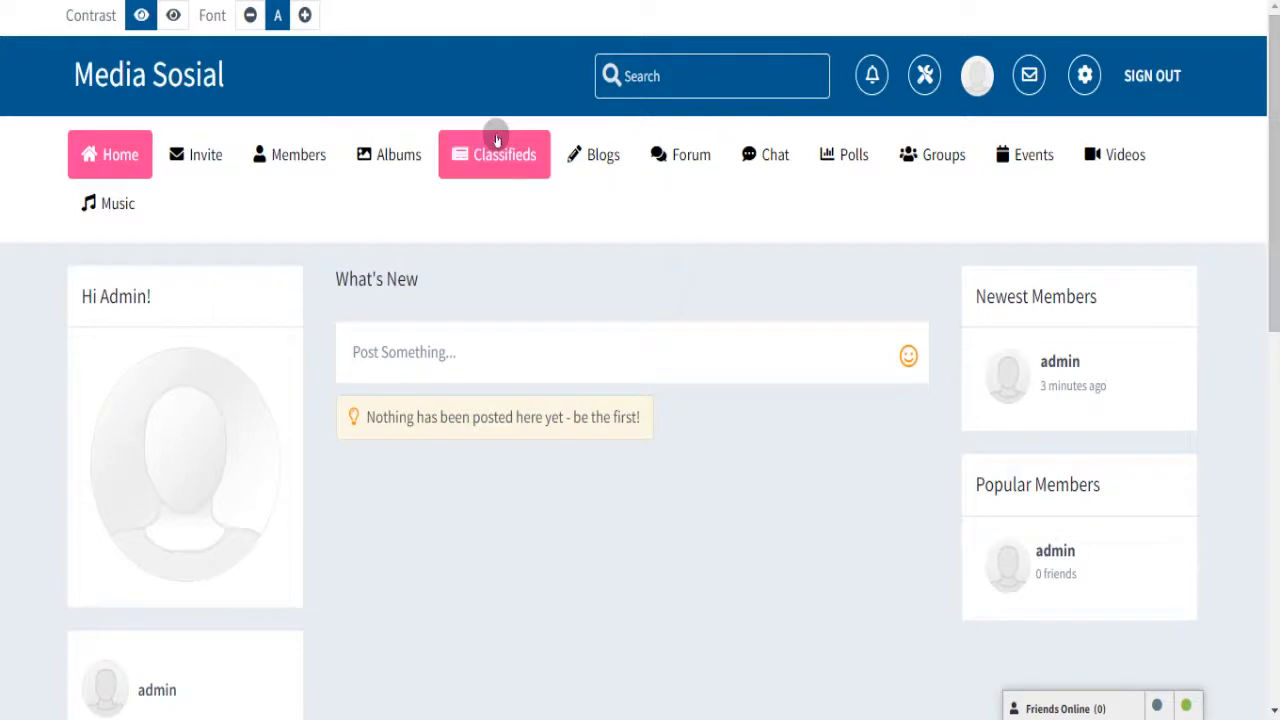
click(198, 88)
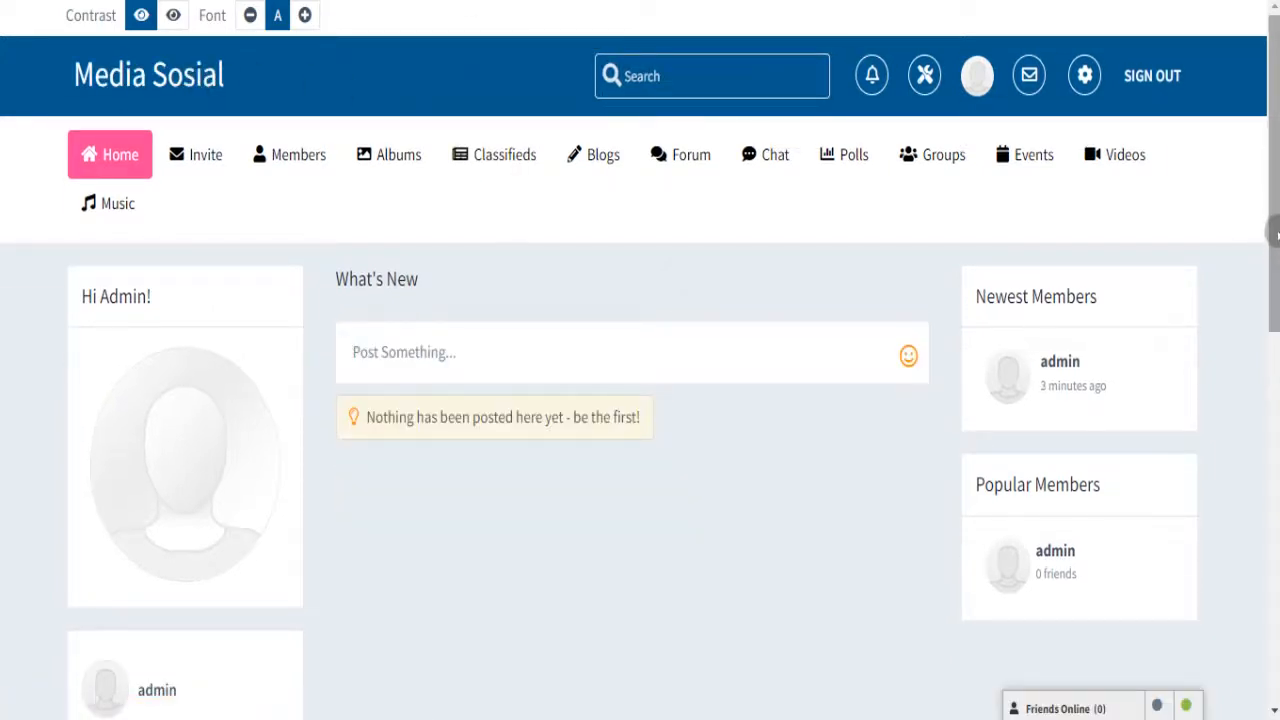
mouse_move(1273, 313)
mouse_down()
mouse_move(1275, 643)
mouse_move(1275, 312)
mouse_up()
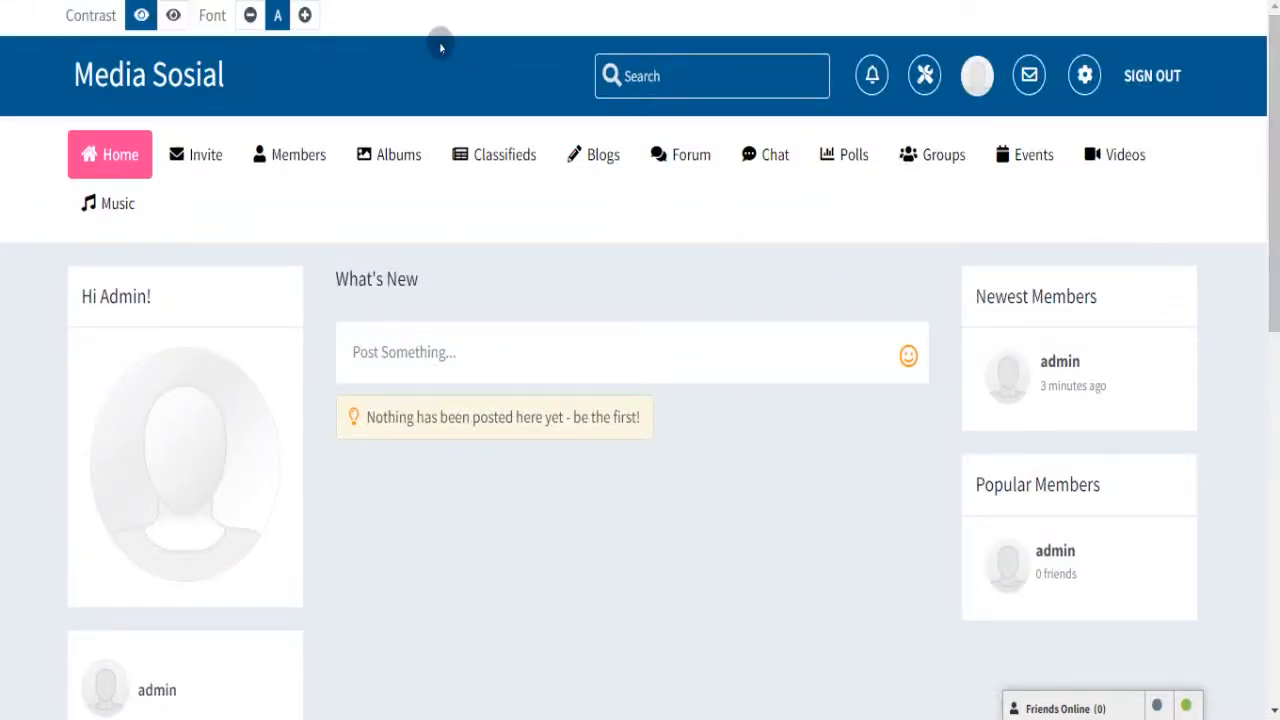
- From the admin panel's Ads menu, open Manage Ad Campaigns and start a new campaign
click(925, 74)
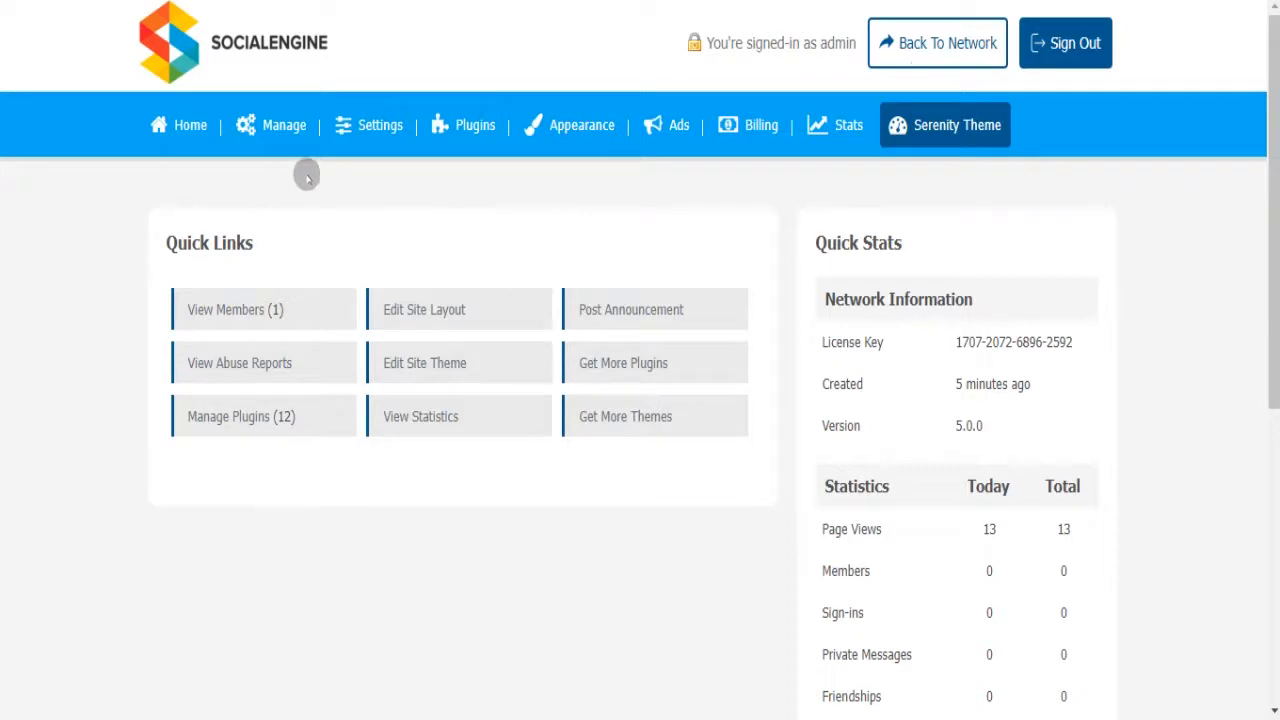
mouse_move(282, 124)
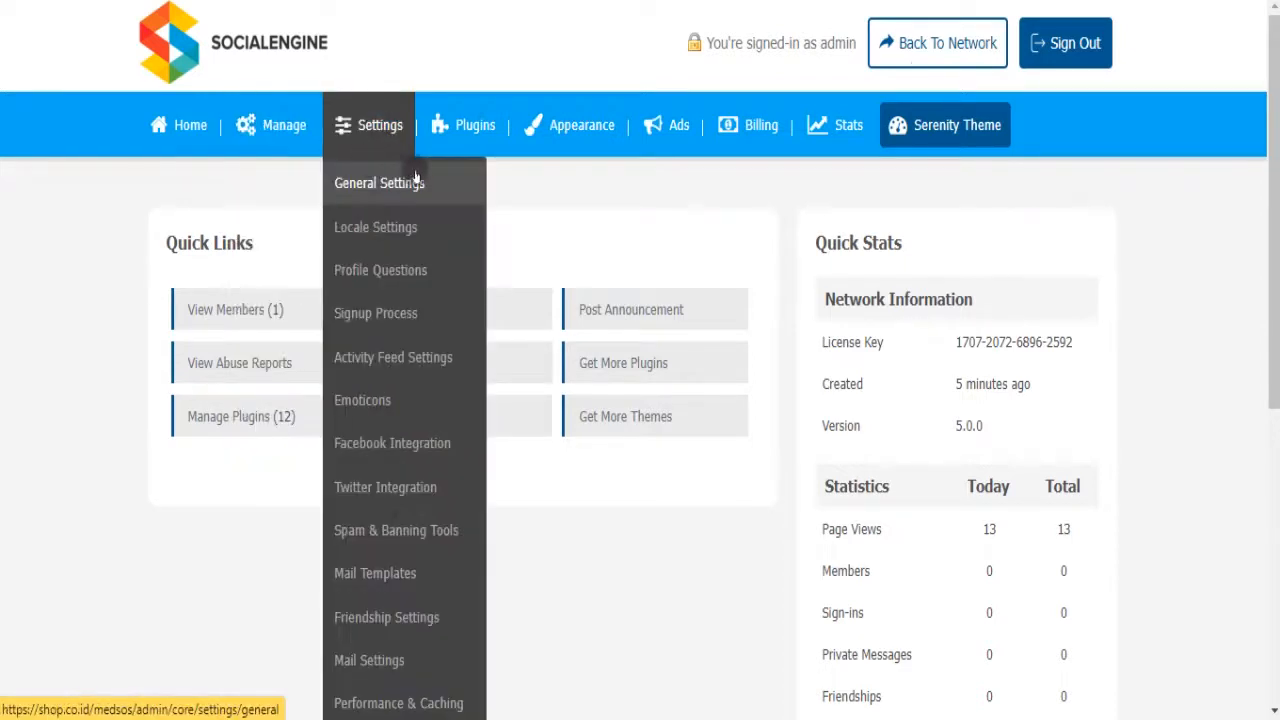
mouse_move(552, 132)
mouse_move(648, 143)
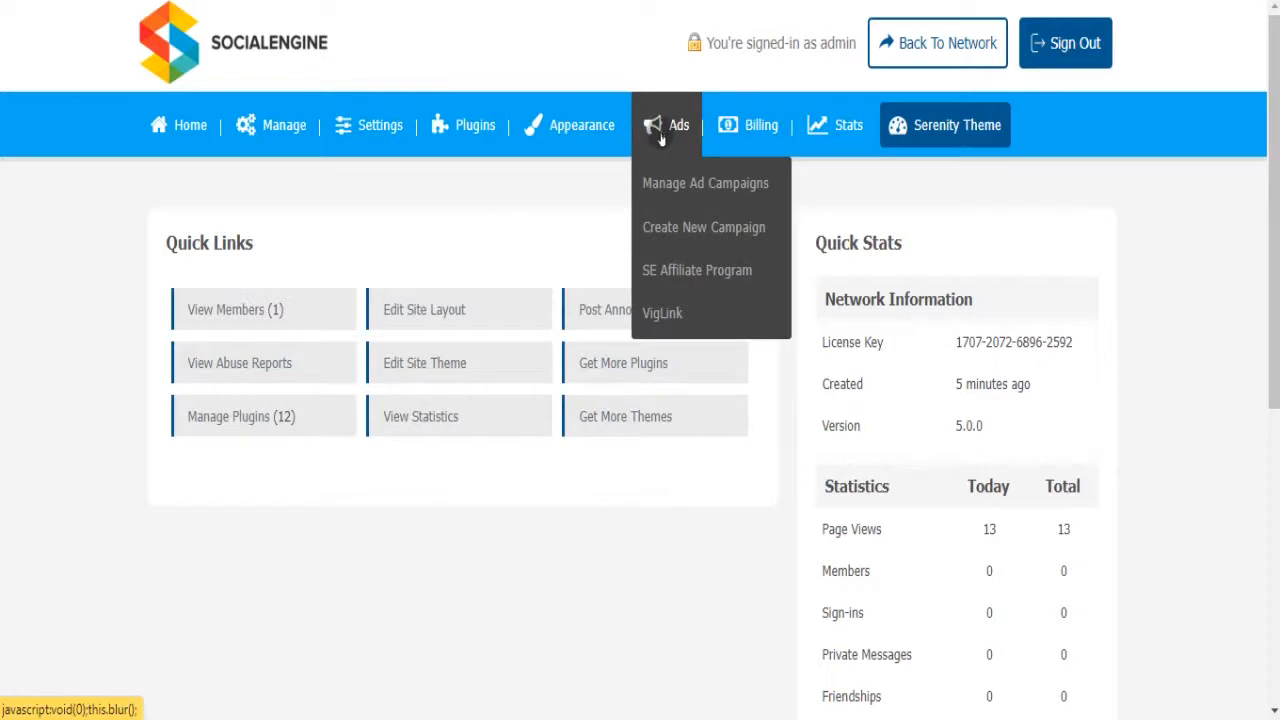
click(663, 182)
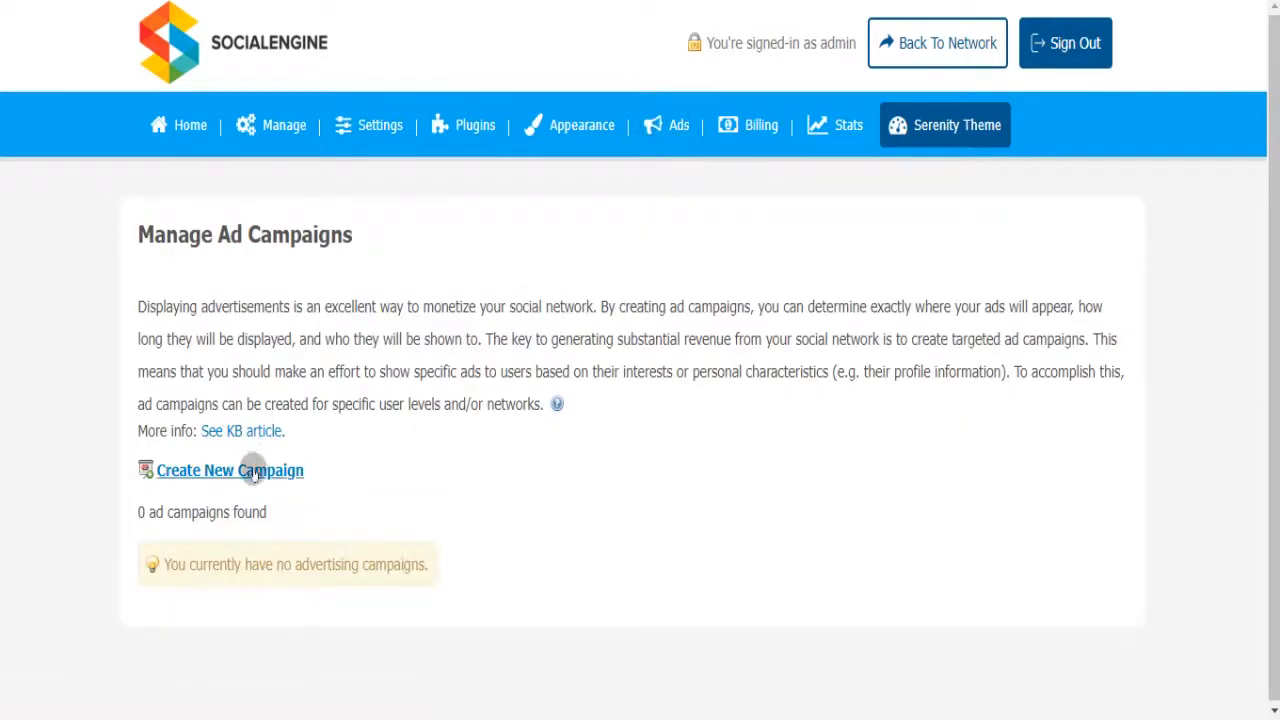
click(253, 472)
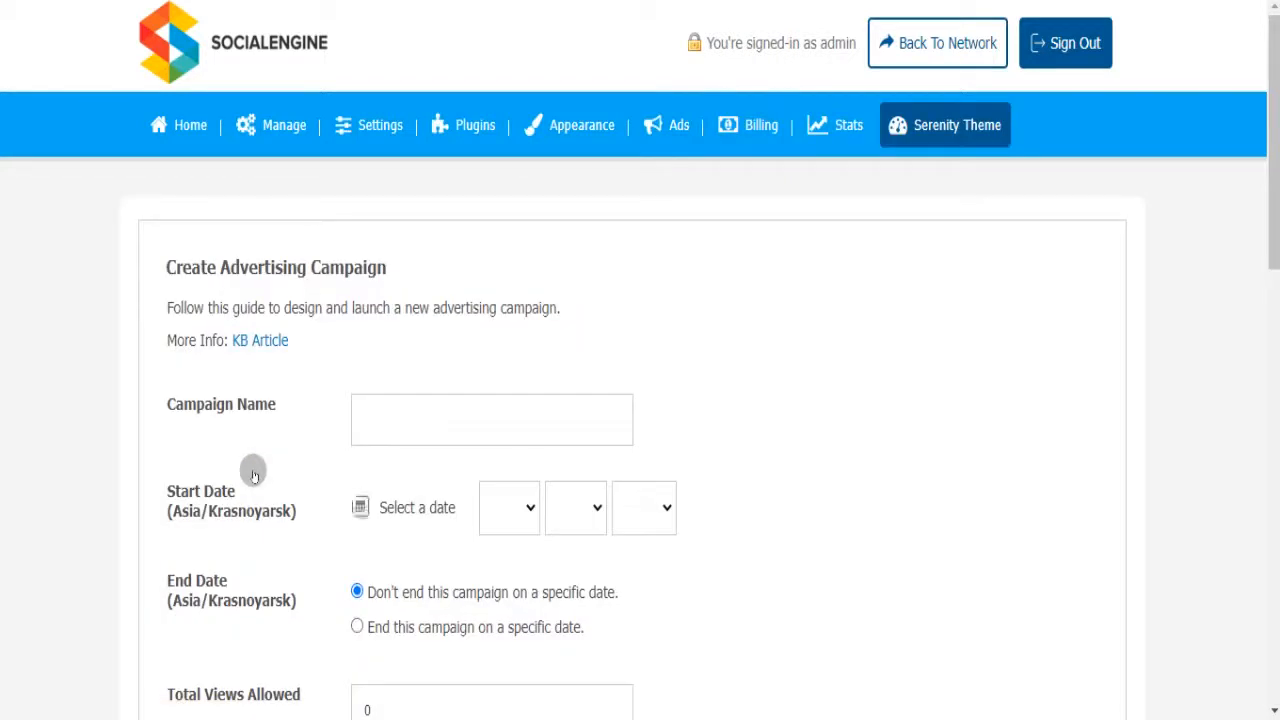
- Name the campaign '1' and pick June 25, 2022 as its start date
click(373, 427)
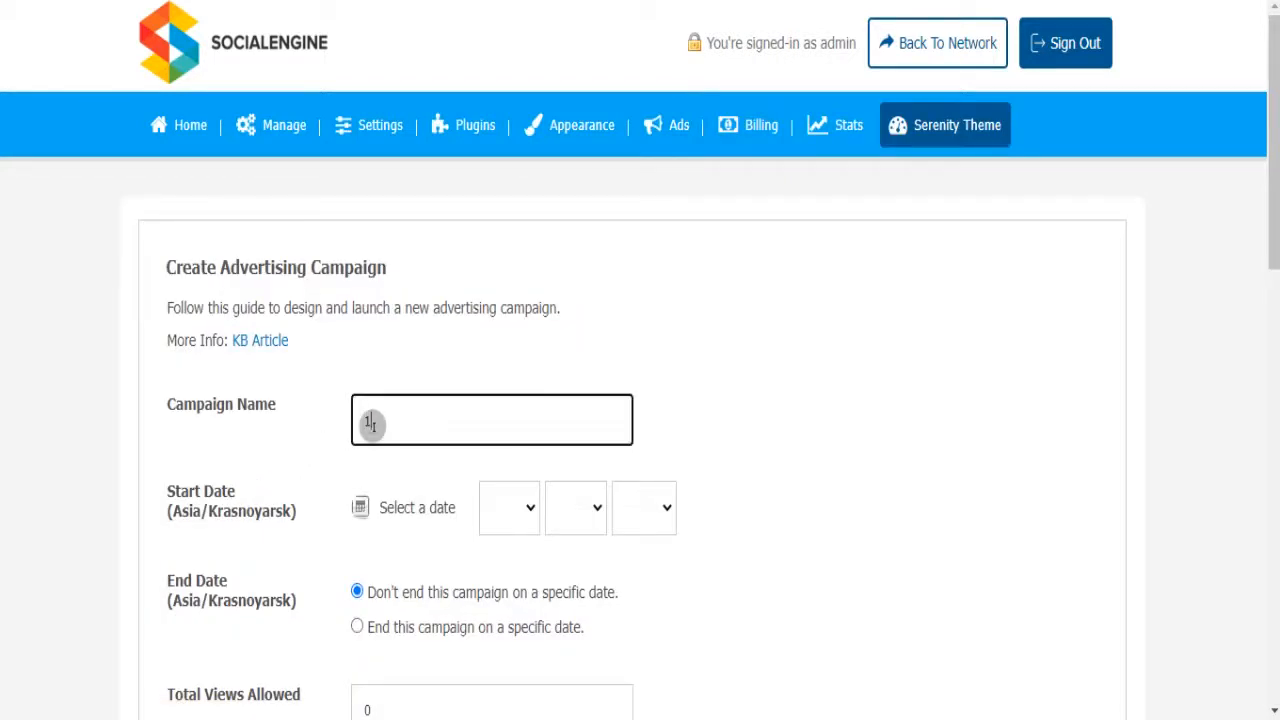
click(753, 335)
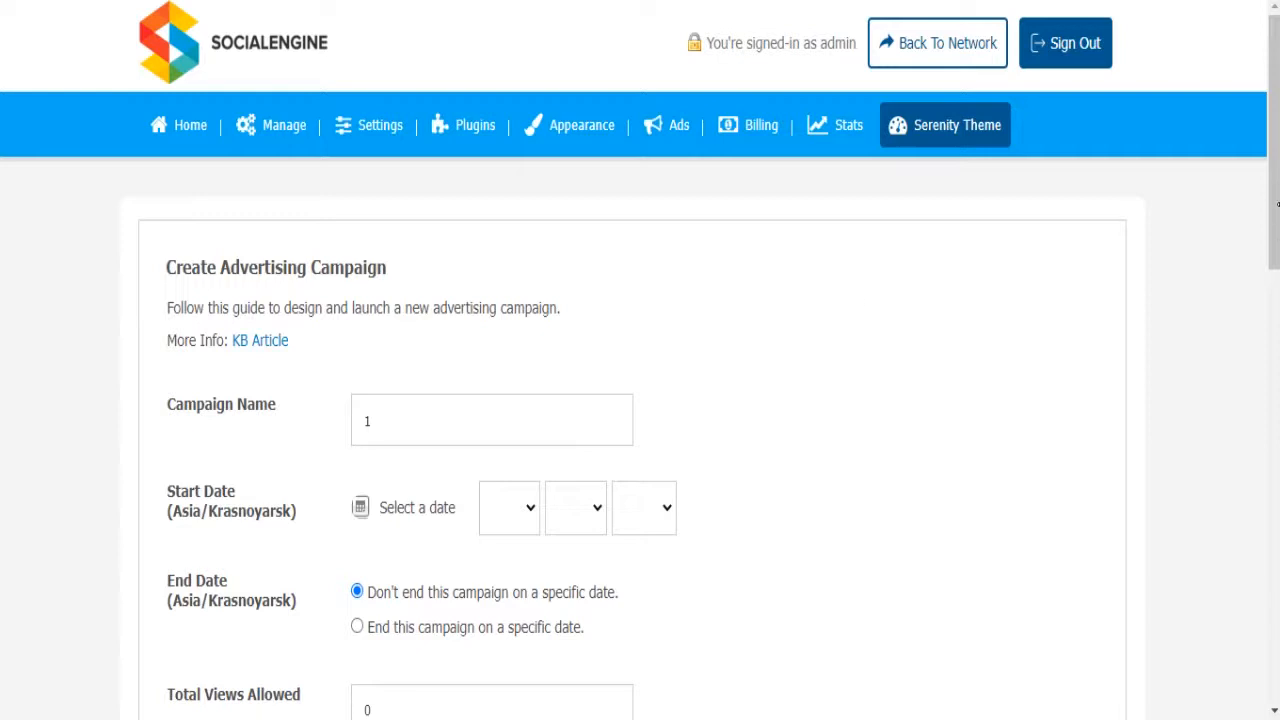
drag(1276, 195, 1271, 312)
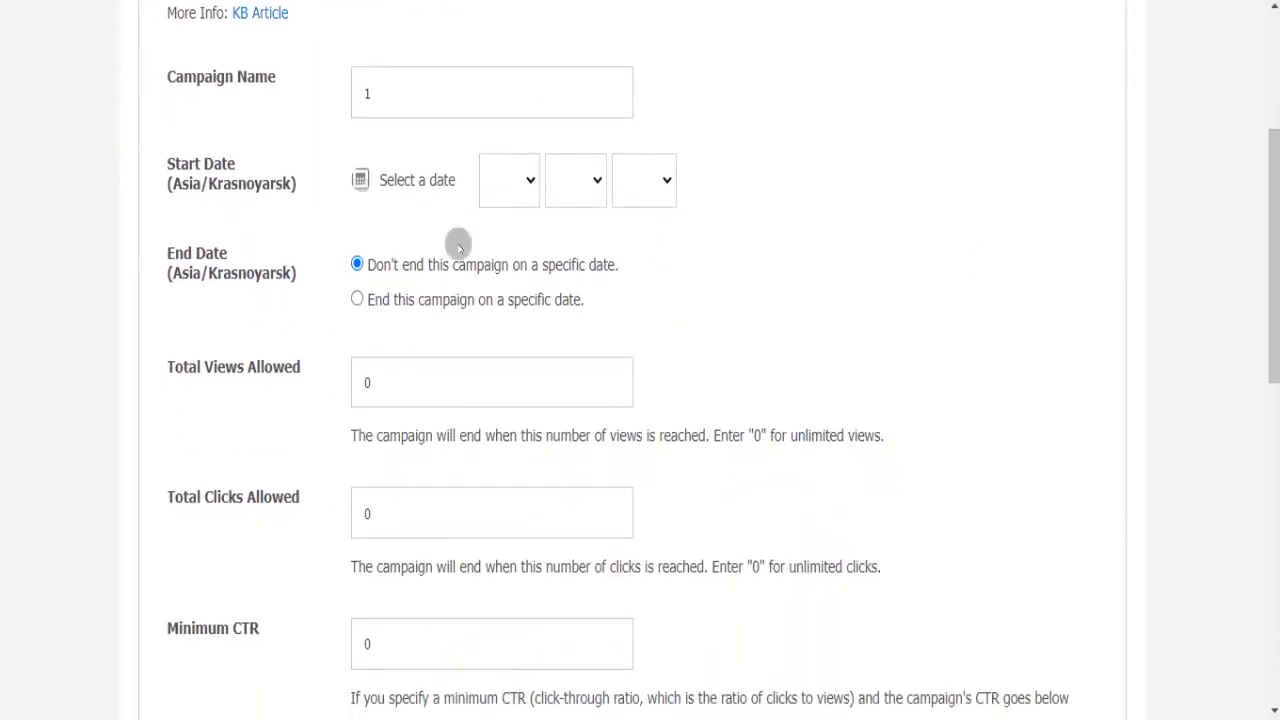
click(527, 176)
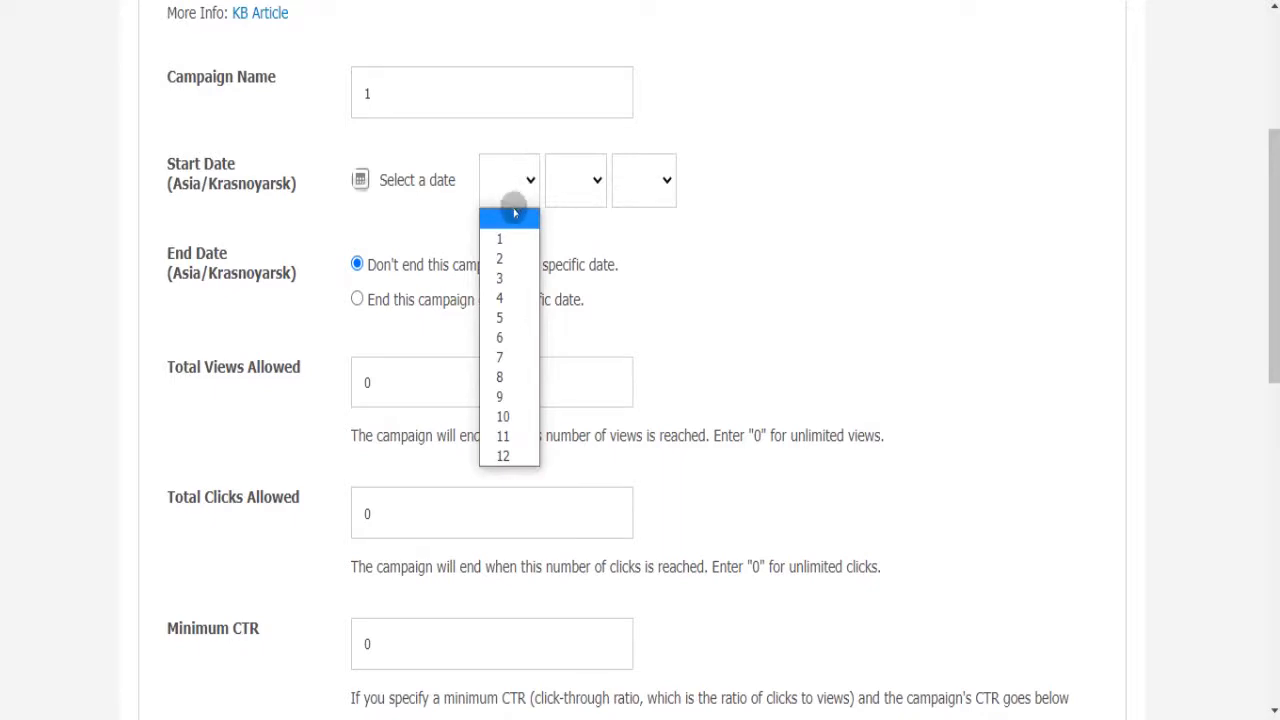
click(361, 188)
click(361, 188)
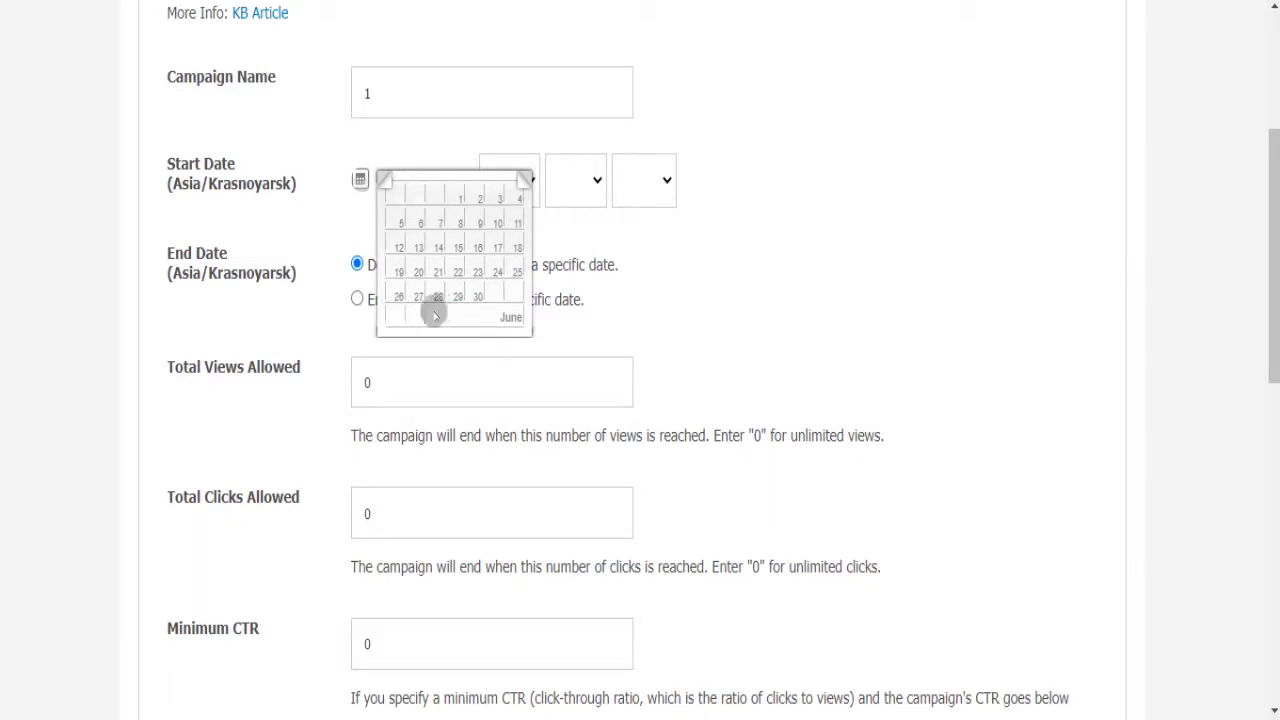
click(513, 272)
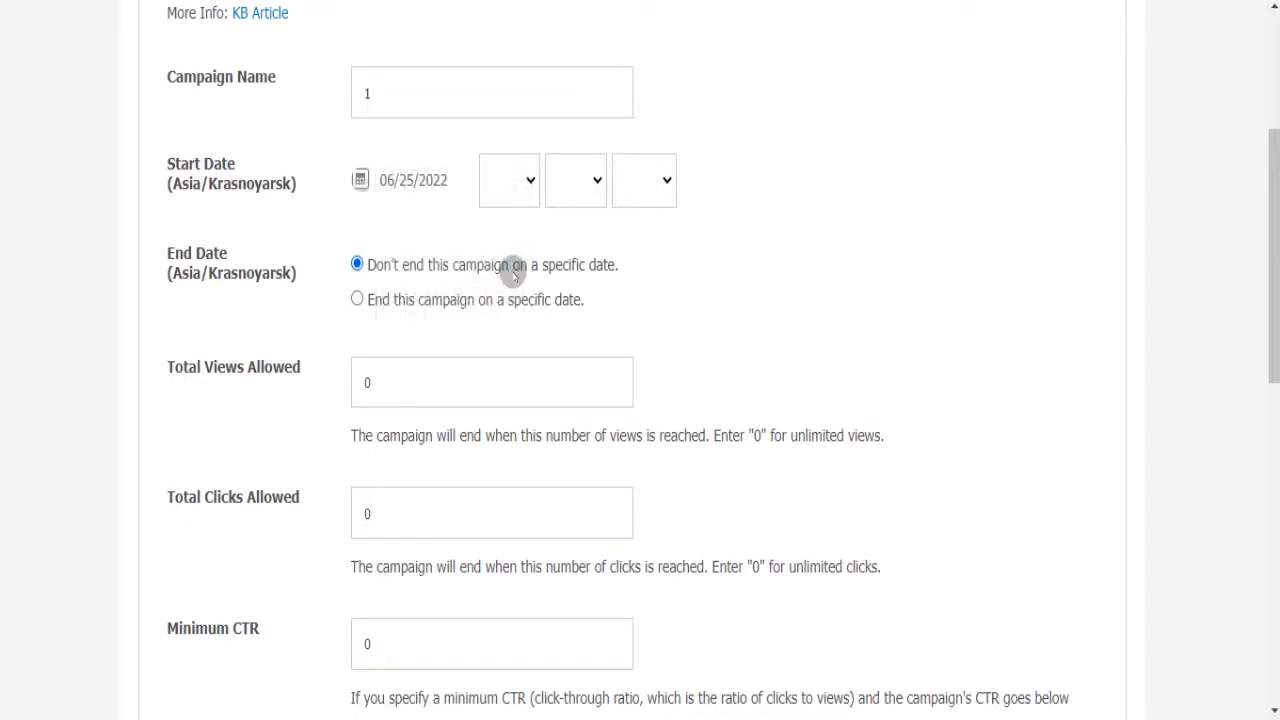
- Set the start time to 1:00 PM and create the campaign
click(525, 185)
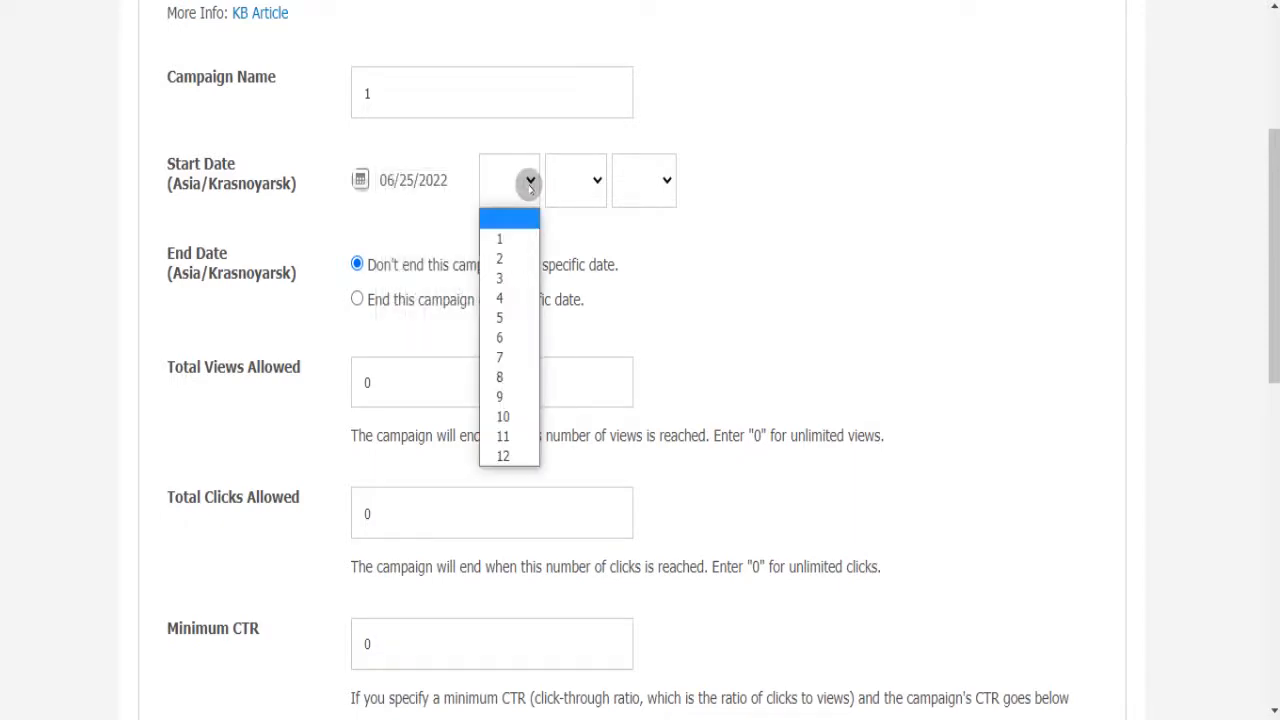
click(511, 235)
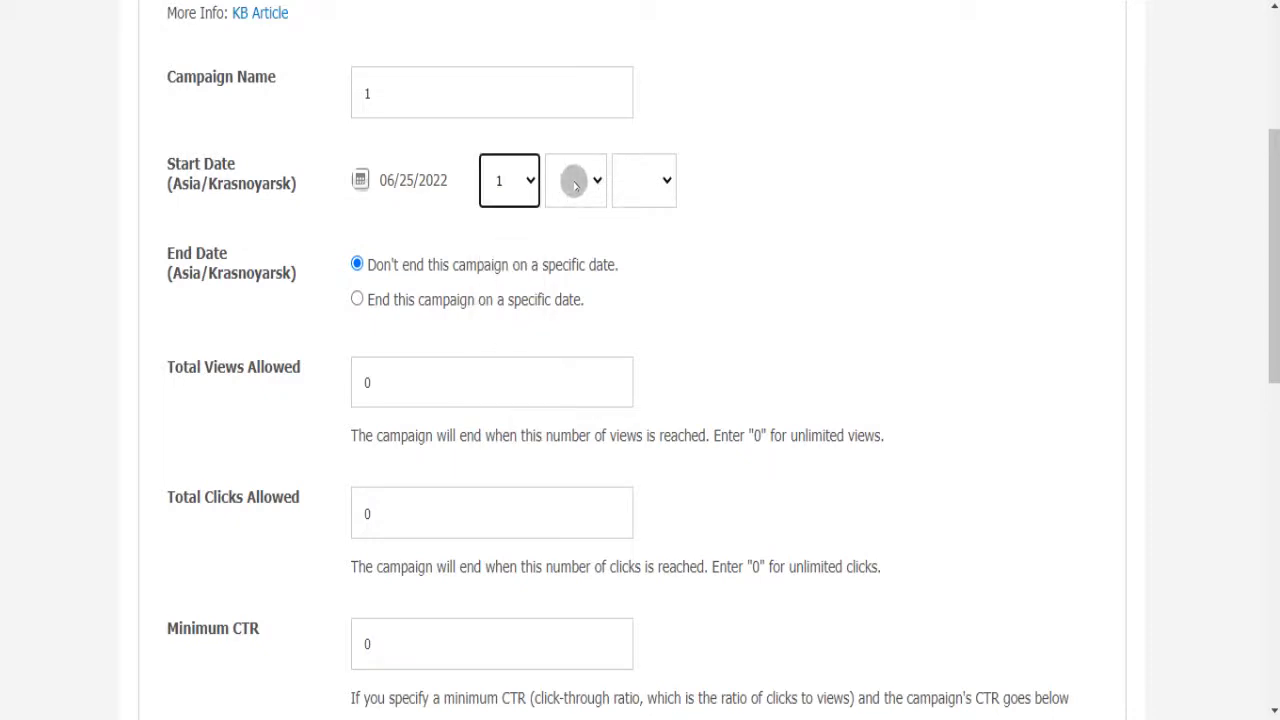
click(572, 180)
click(568, 239)
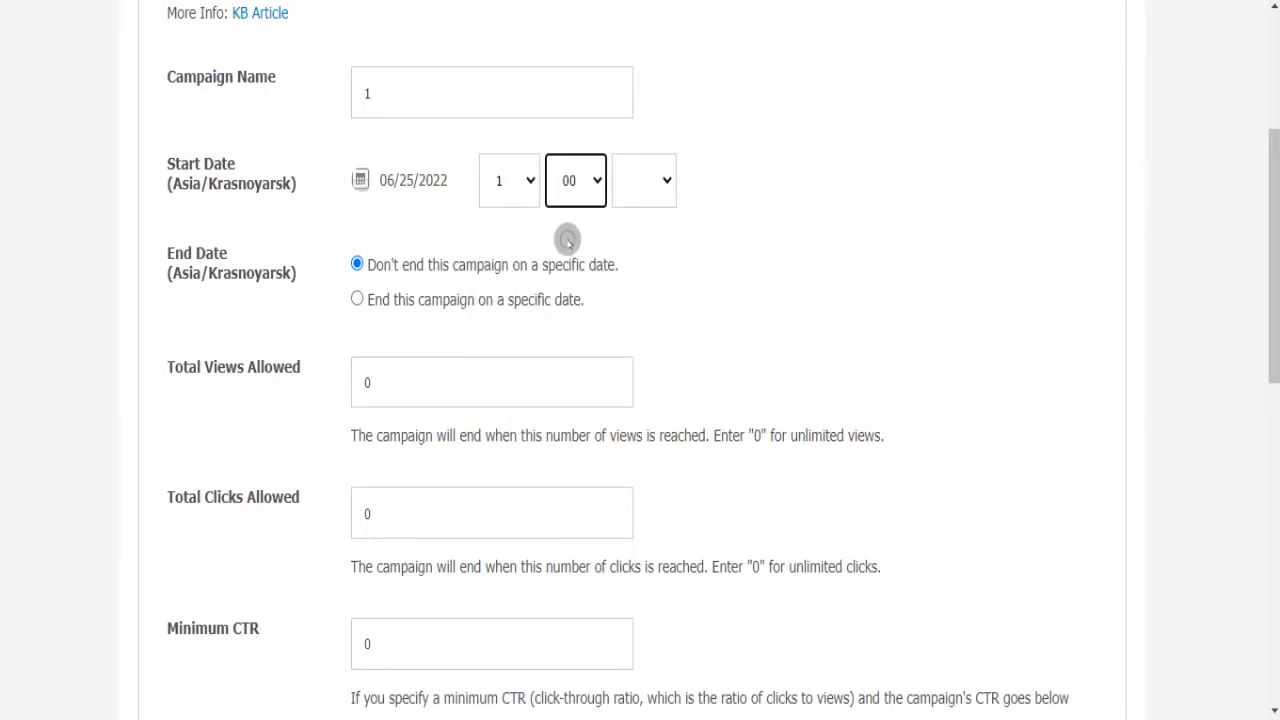
click(642, 190)
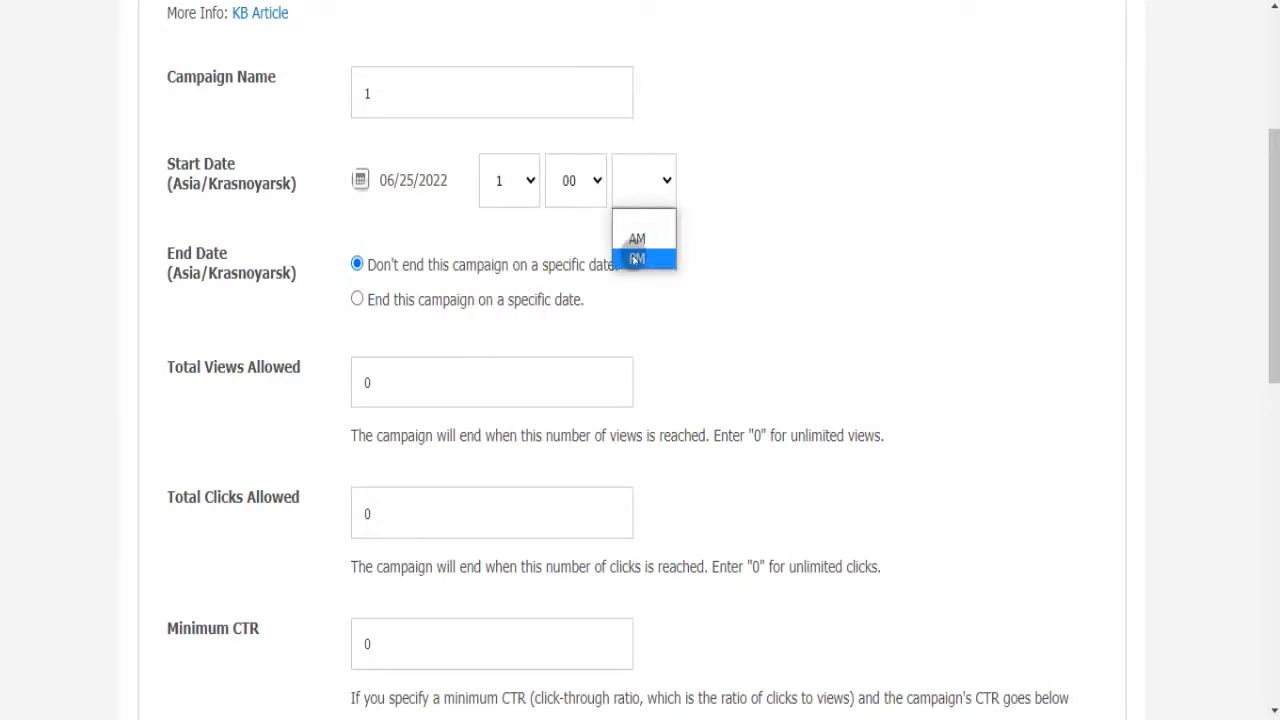
click(636, 260)
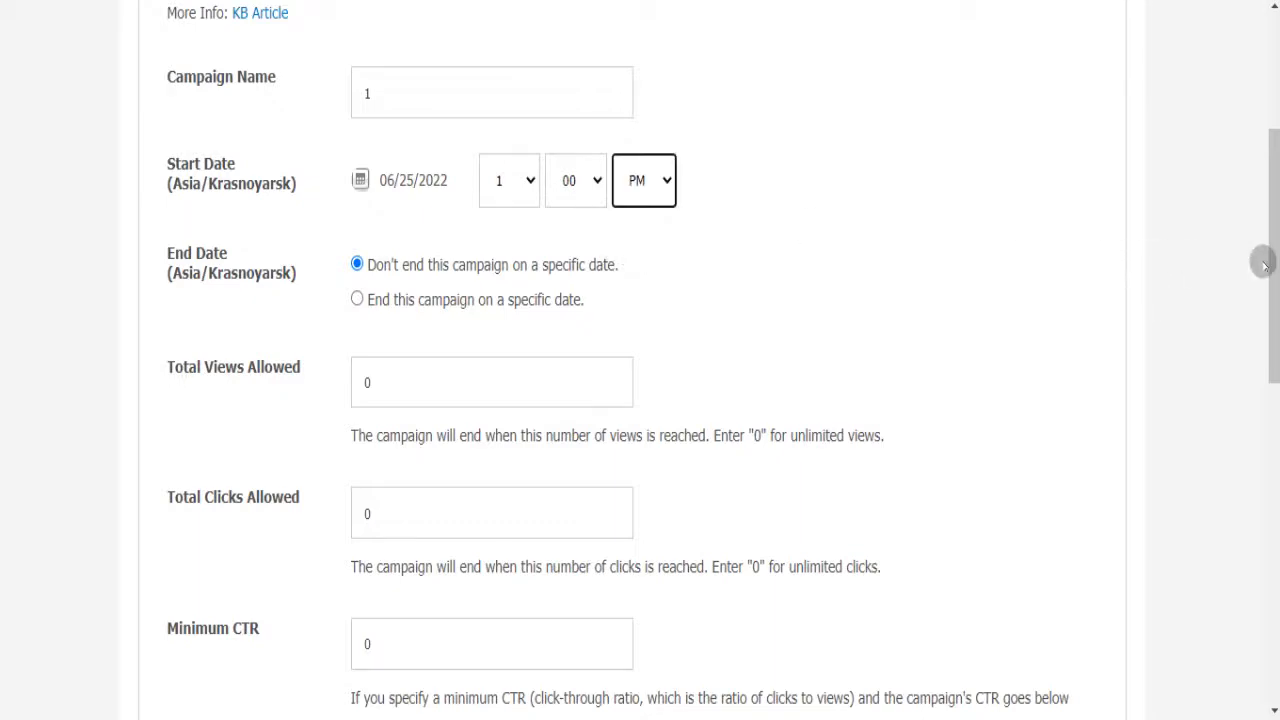
drag(1273, 279, 1260, 611)
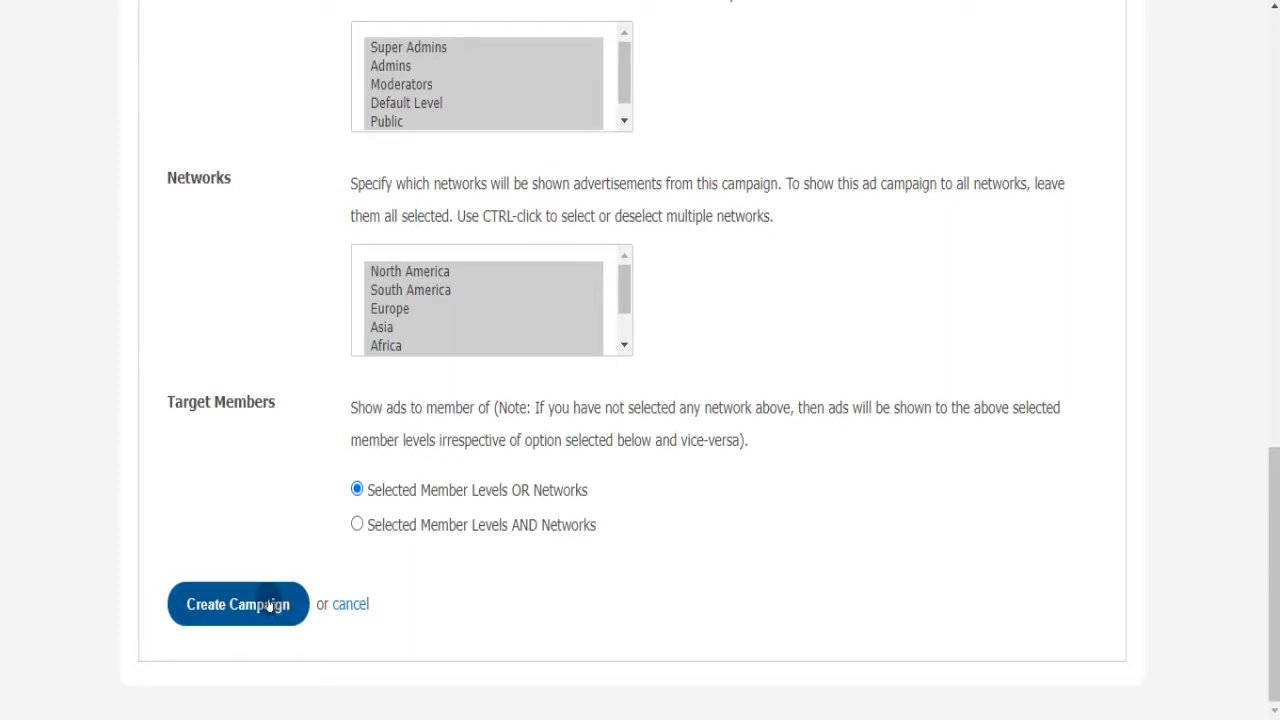
click(238, 604)
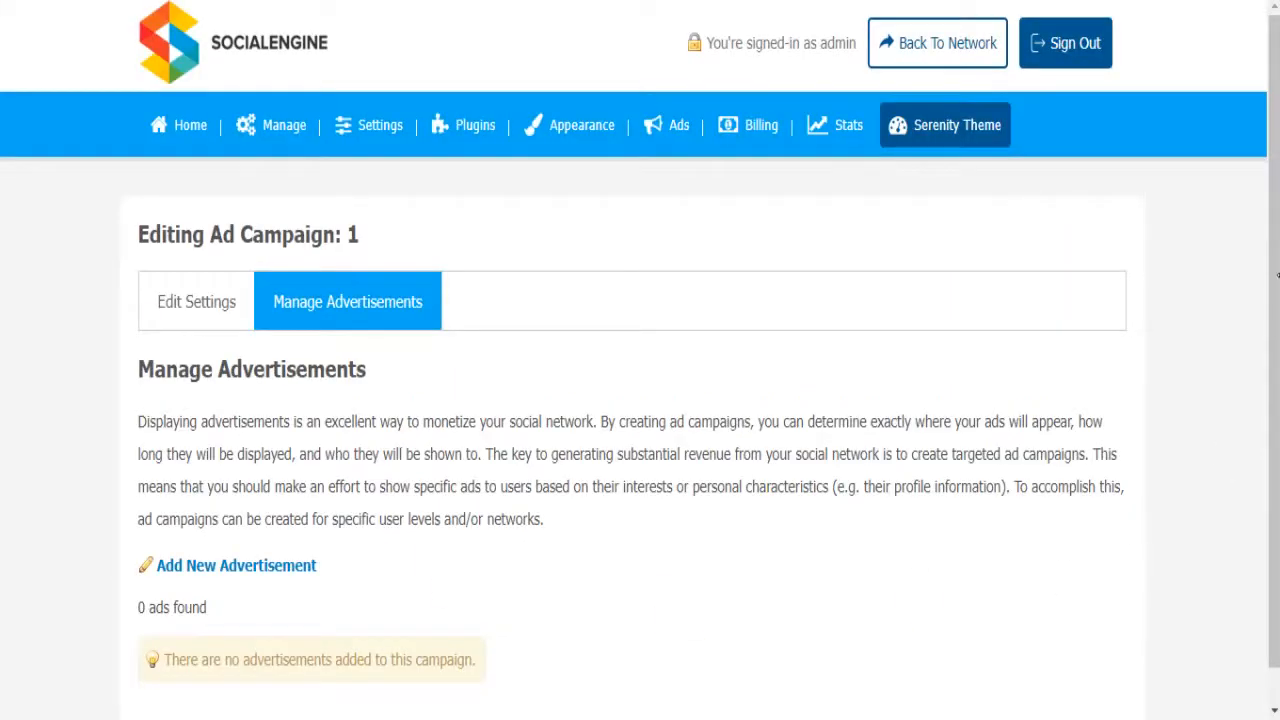
- Switch to campaign 1's Edit Settings view and save its changes
scroll(1270, 300, down, 1)
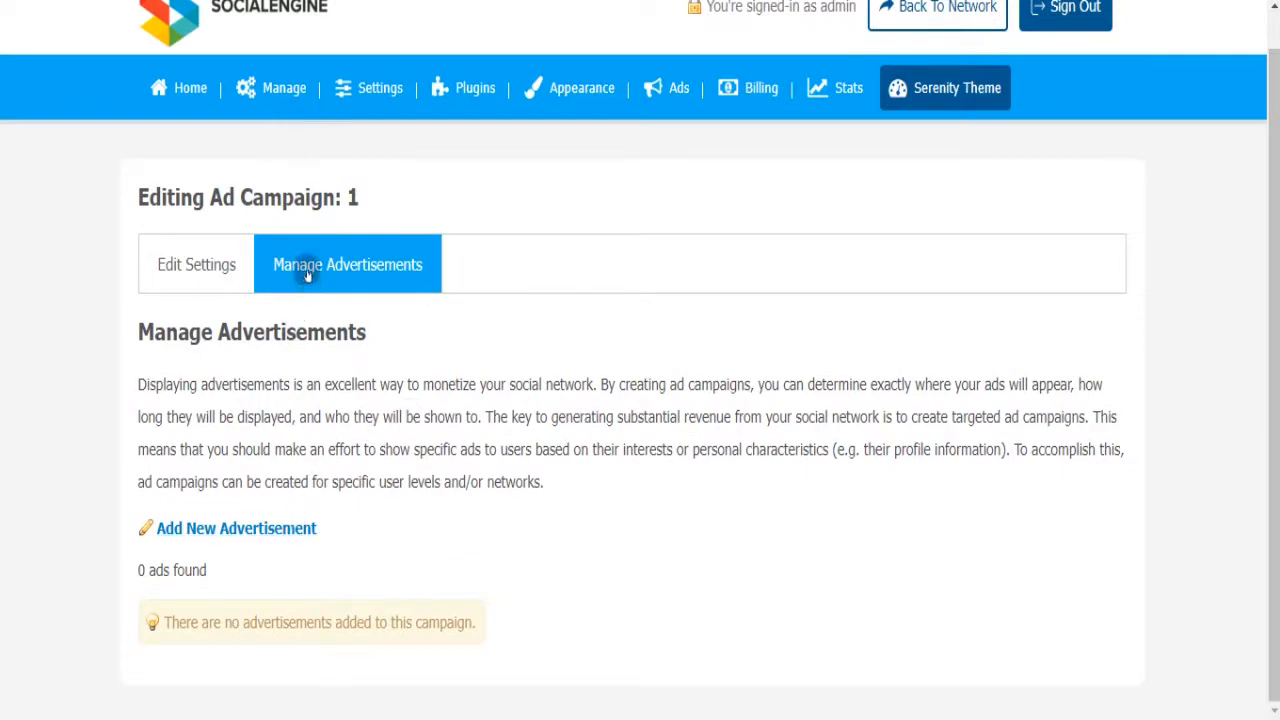
click(221, 264)
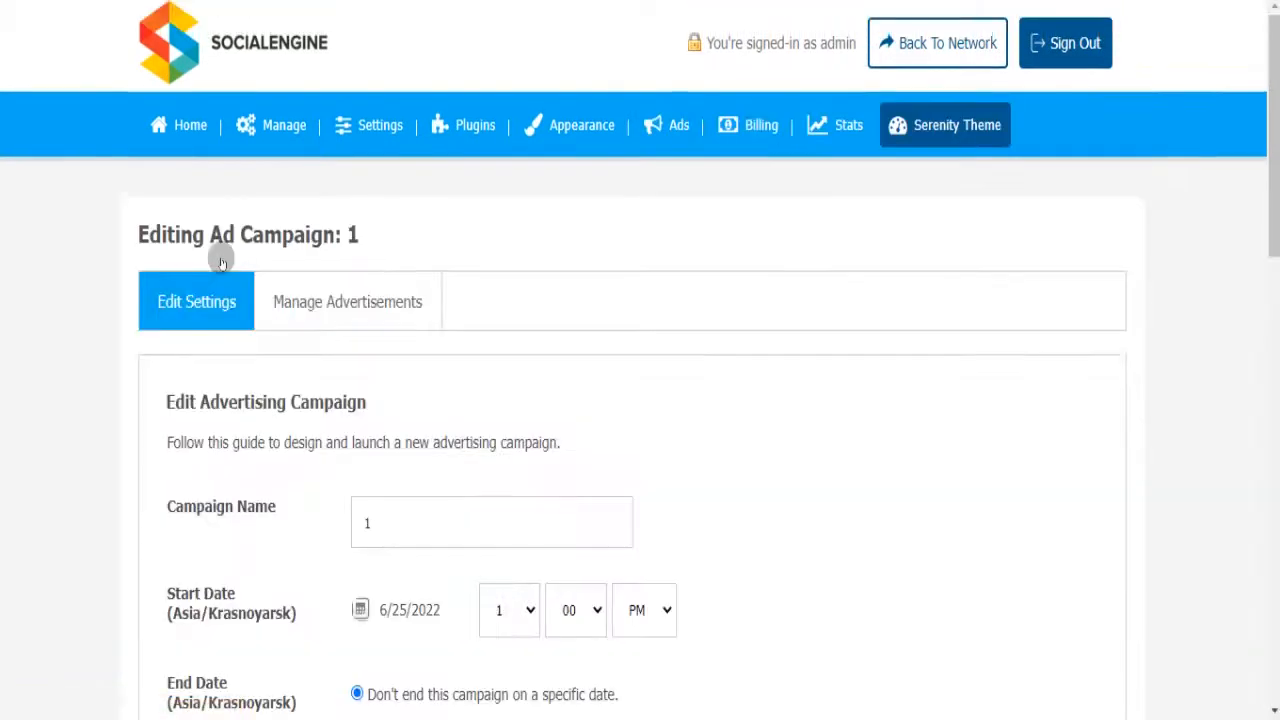
drag(1277, 140, 1272, 619)
click(255, 605)
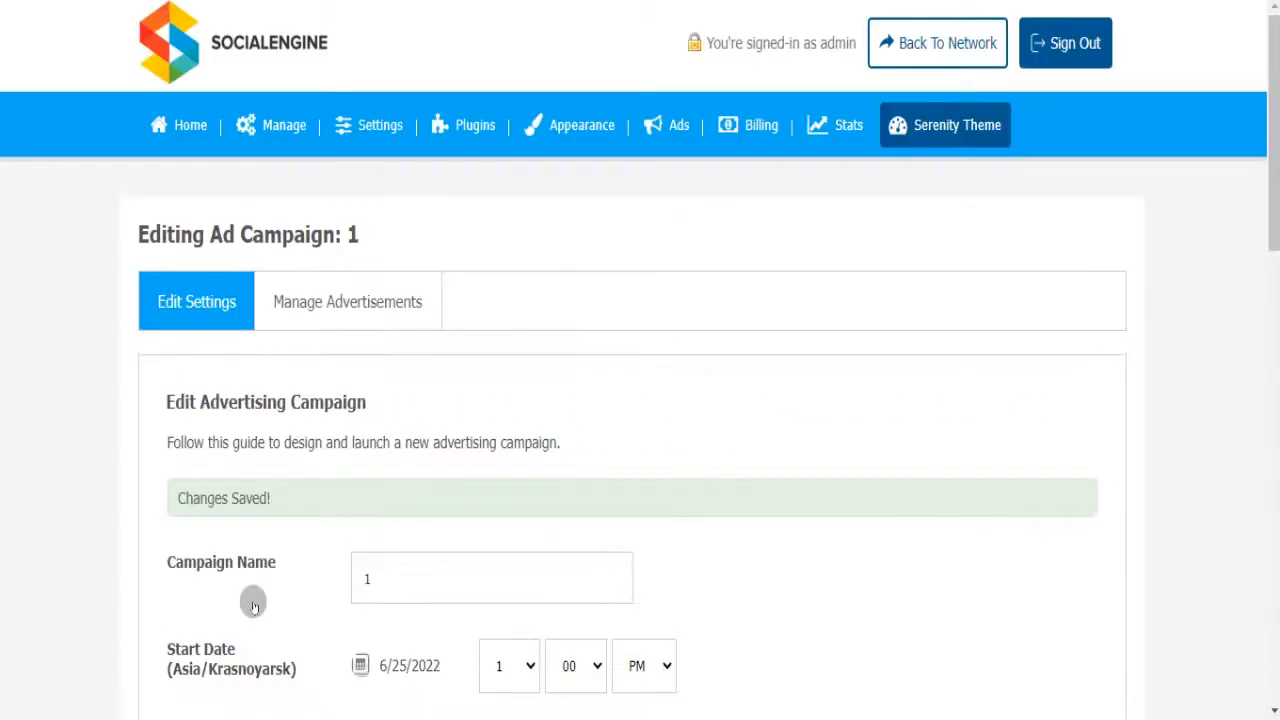
- Check Manage Advertisements, then save Edit Settings again until 'Changes Saved!' appears
click(311, 312)
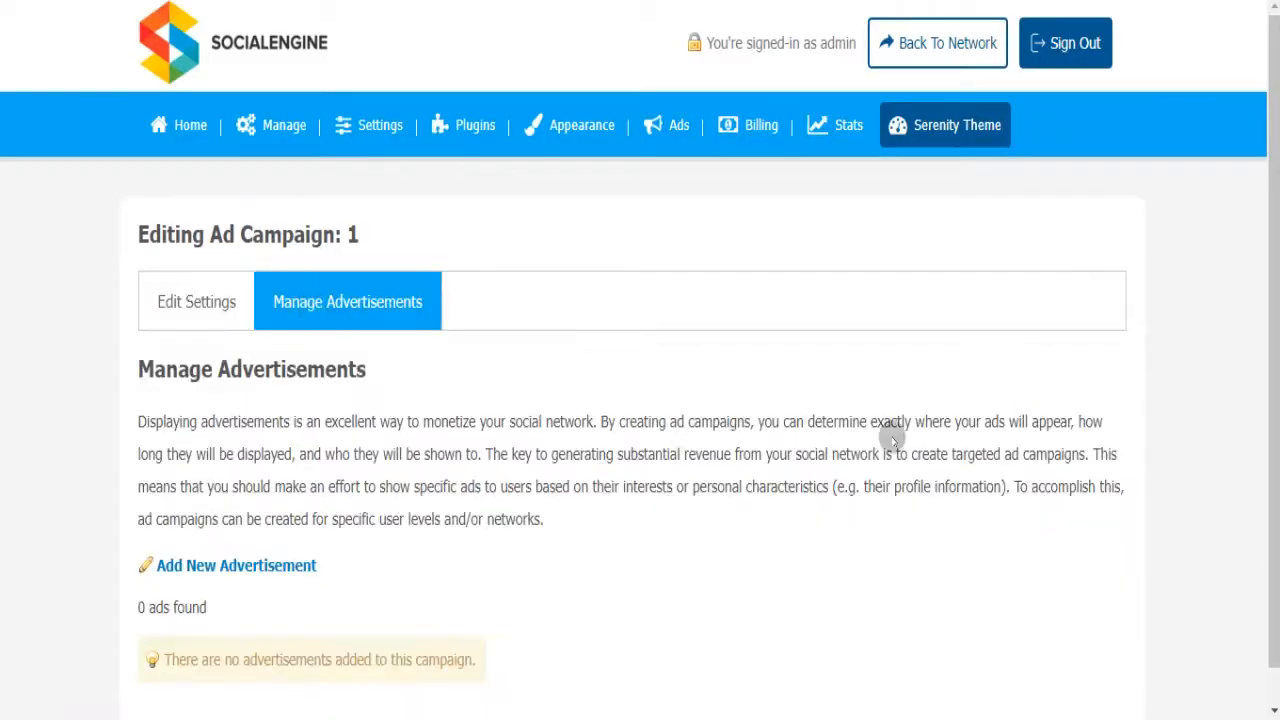
scroll(1263, 300, down, 1)
scroll(1263, 452, up, 1)
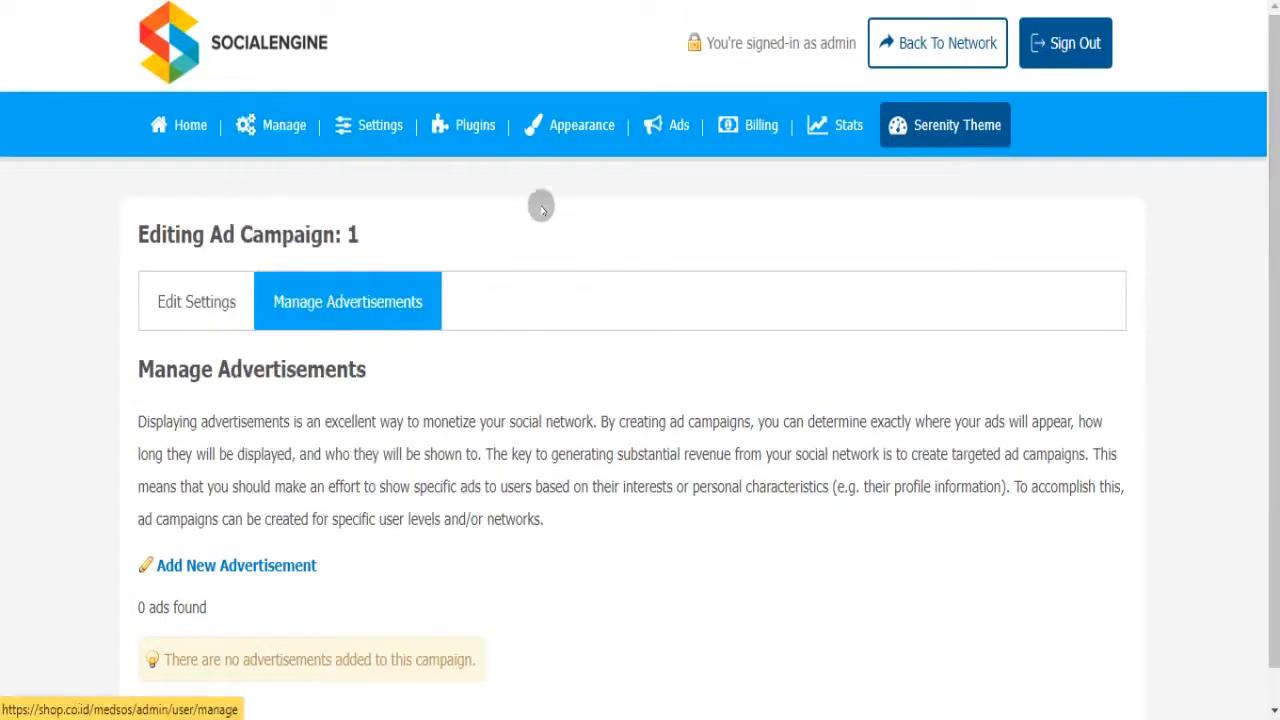
click(203, 291)
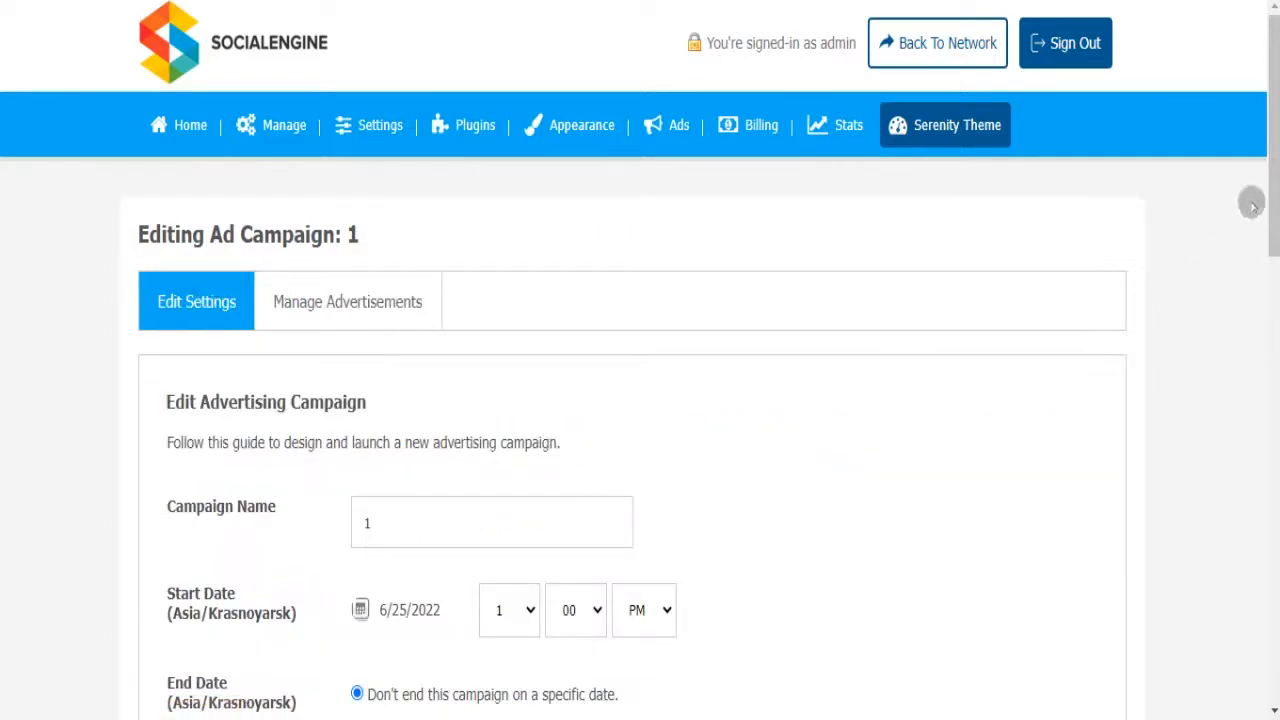
drag(1276, 190, 1276, 636)
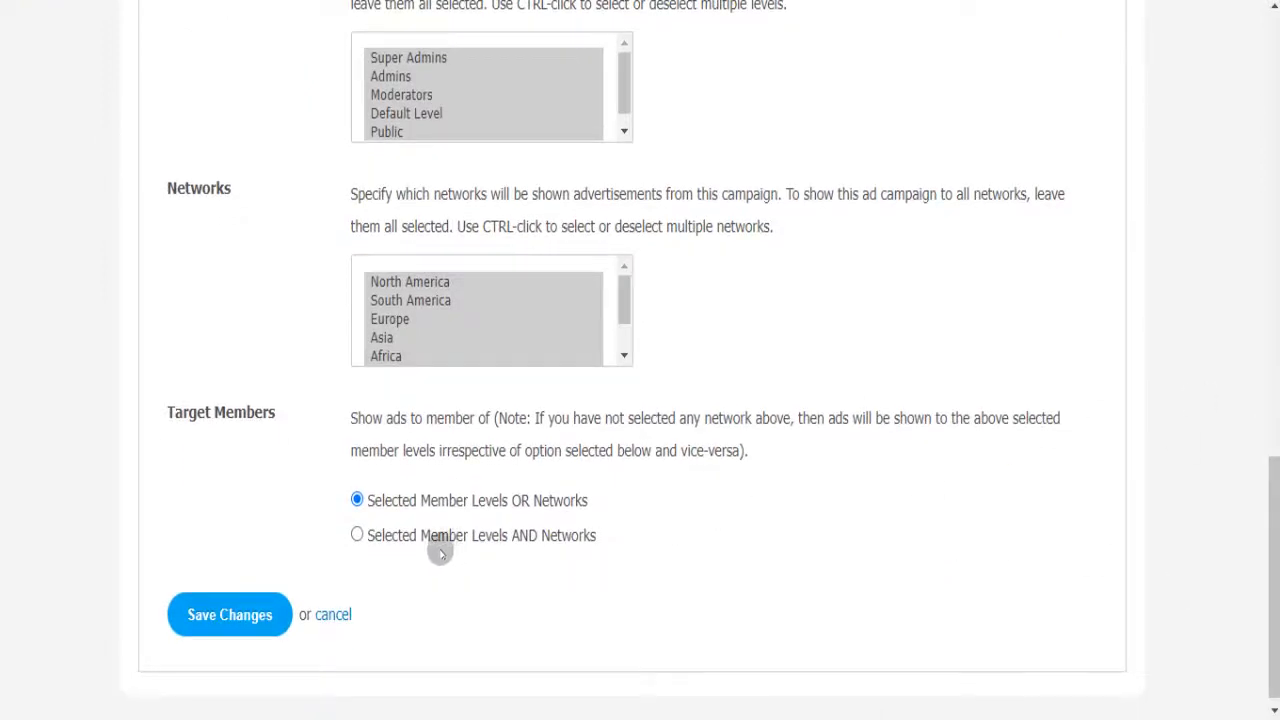
click(230, 615)
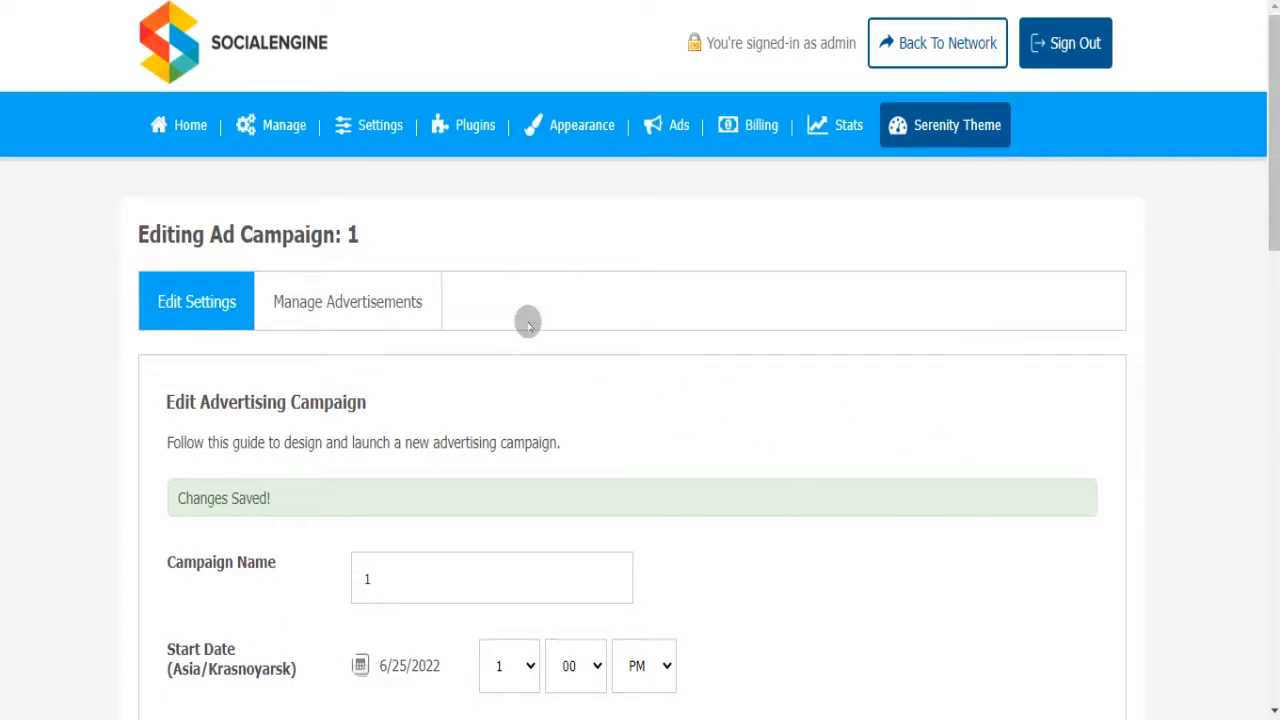
mouse_move(677, 133)
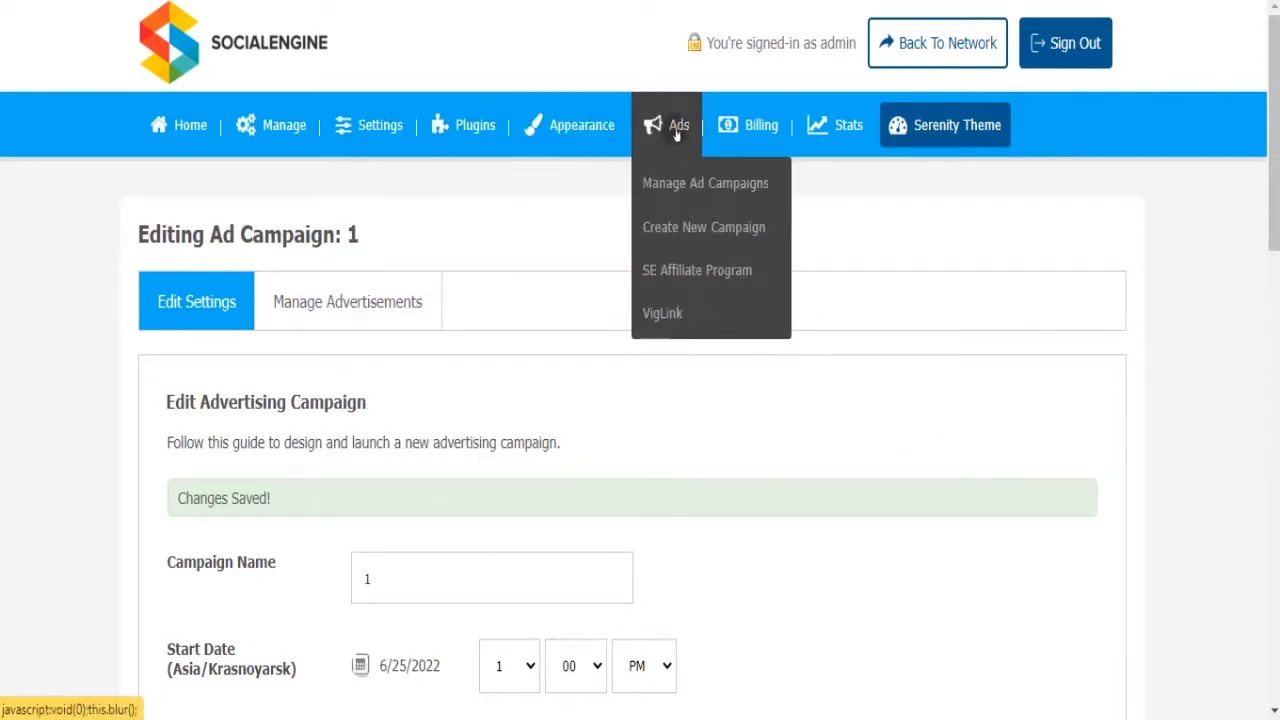
- Edit campaign 1 from Manage Ad Campaigns and view its Manage Advertisements tab showing 0 ads
click(678, 186)
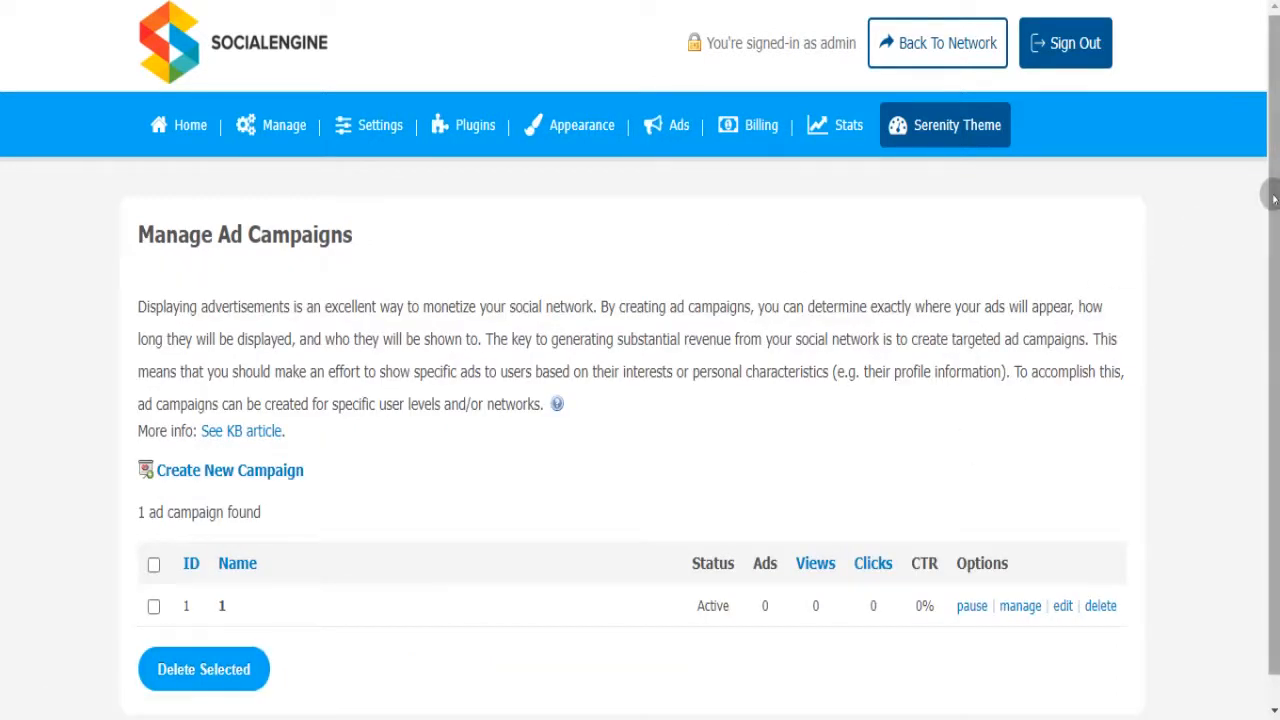
scroll(1272, 200, down, 1)
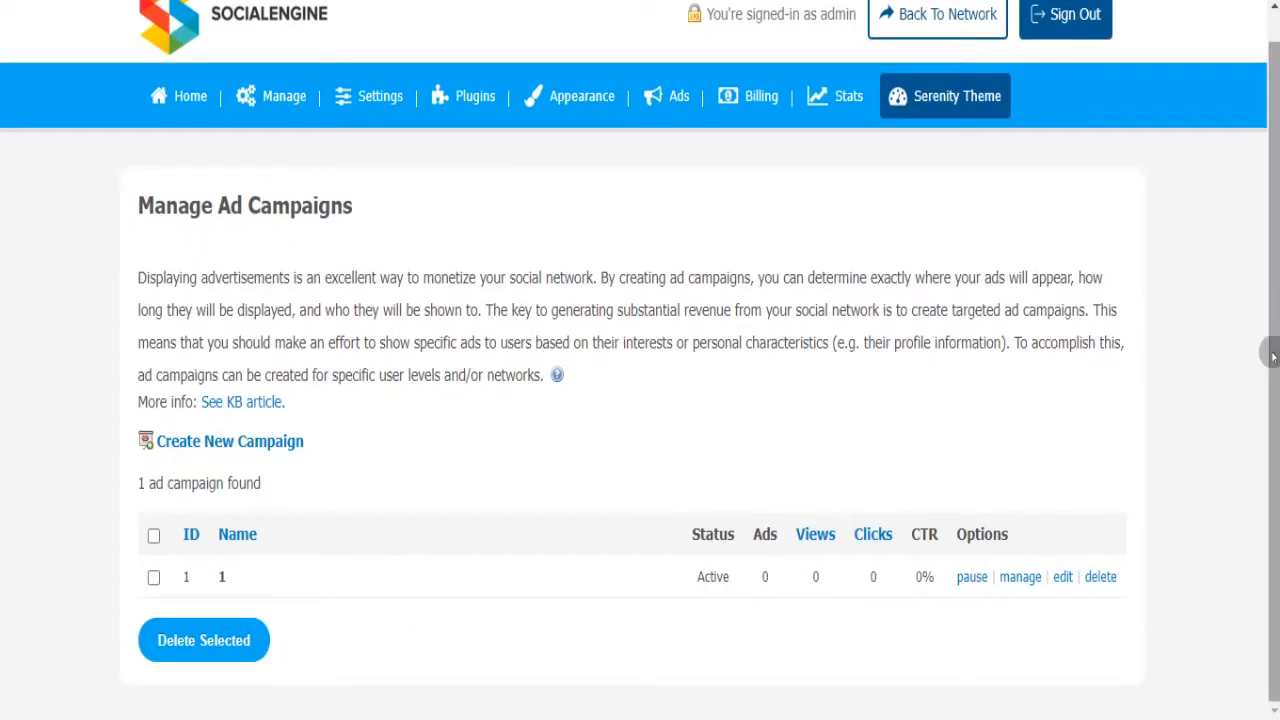
click(1063, 578)
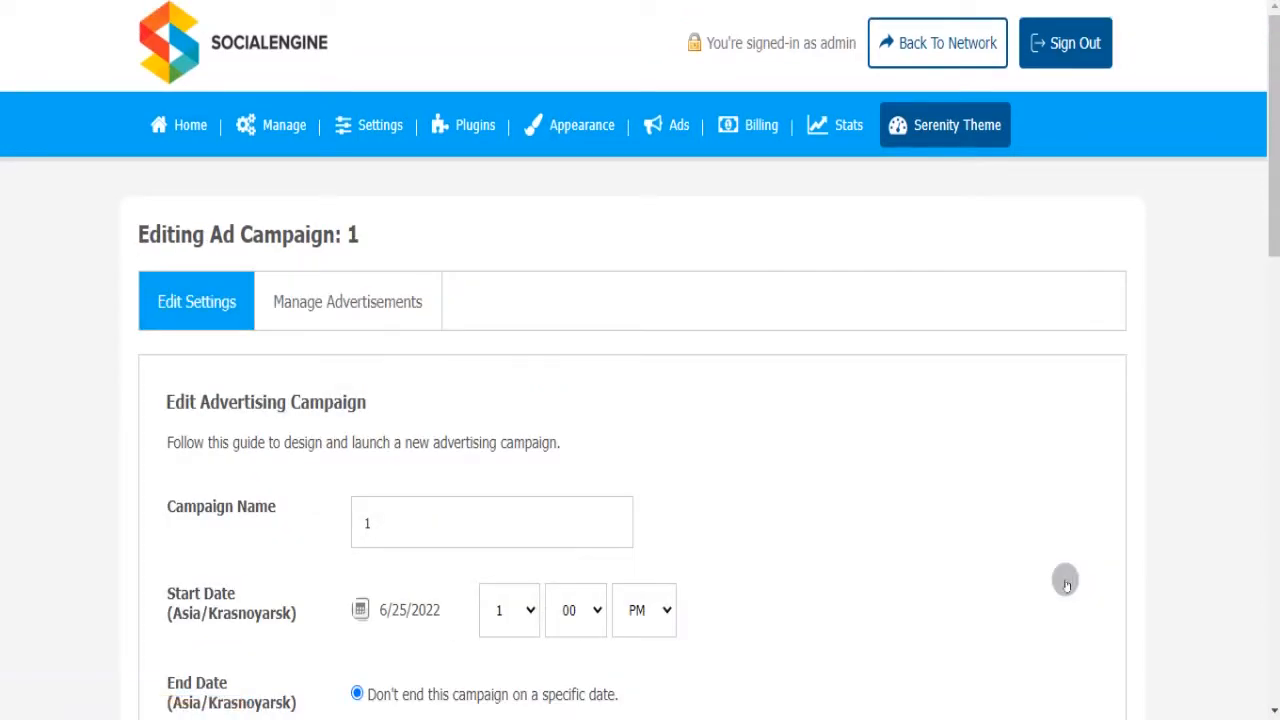
drag(1270, 211, 1272, 715)
drag(1276, 563, 1266, 265)
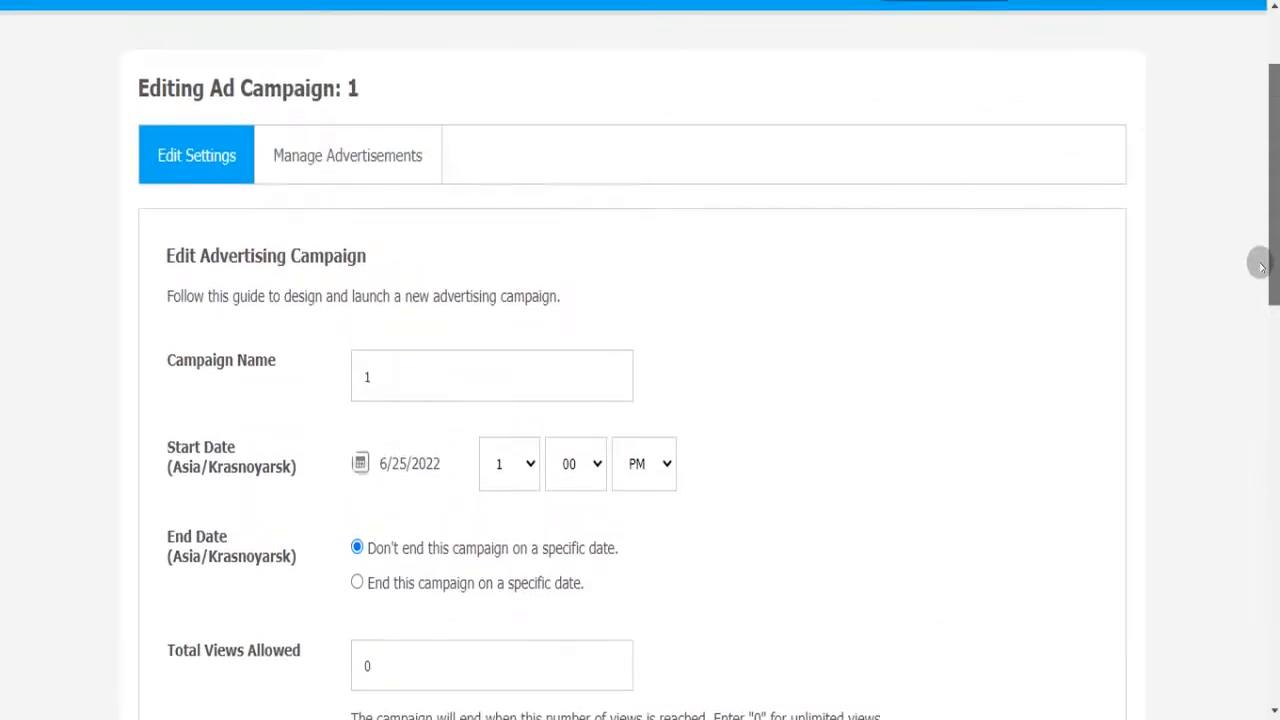
click(383, 151)
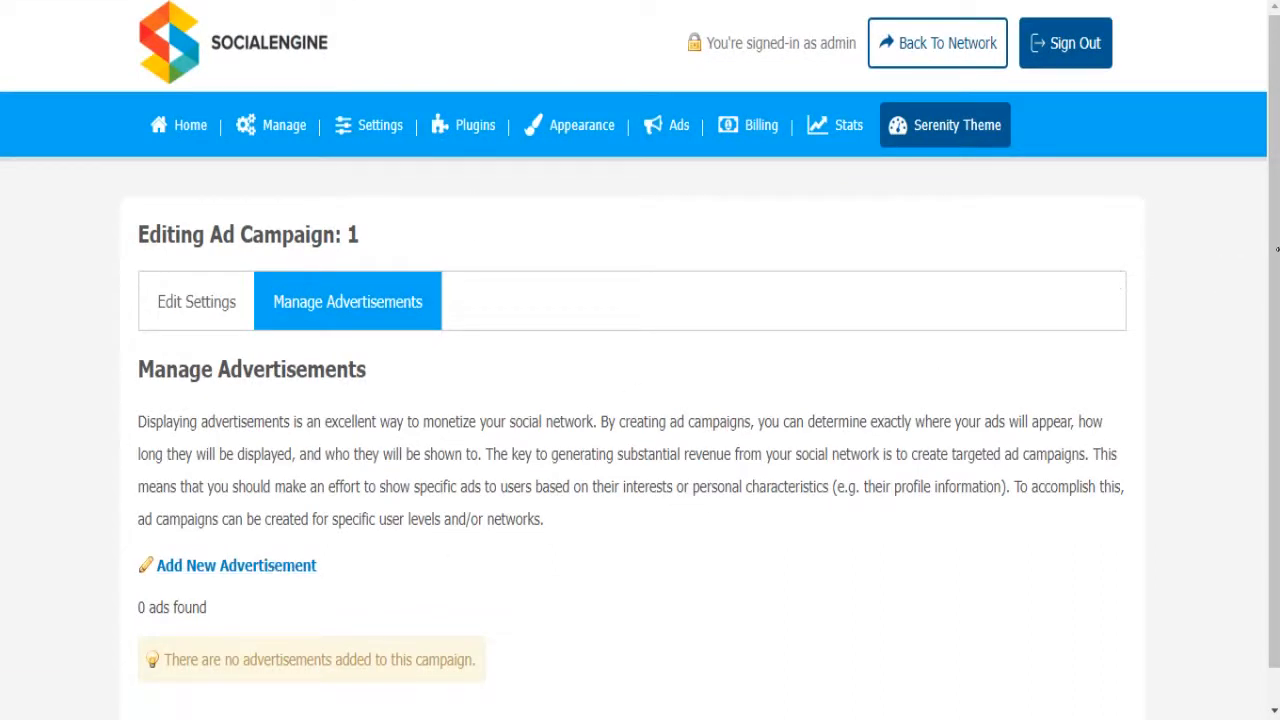
drag(1272, 264, 1274, 299)
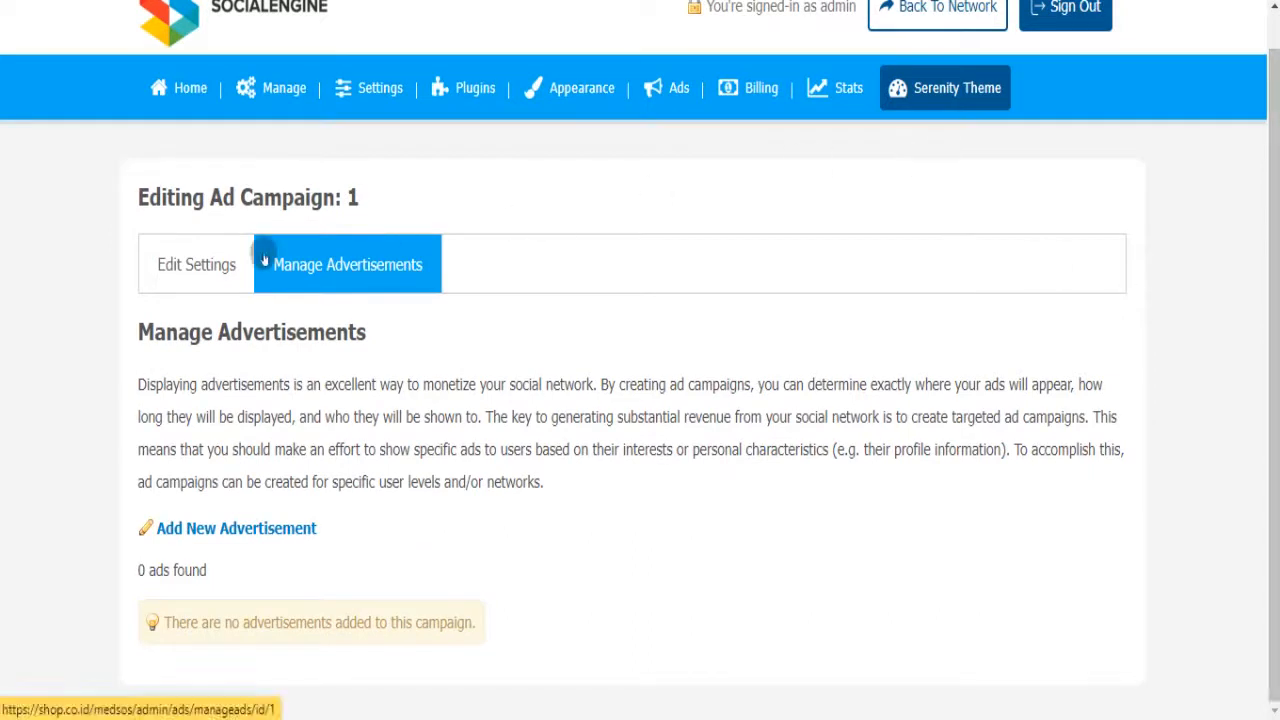
- Choose Create New Campaign from the admin Ads menu
mouse_move(258, 95)
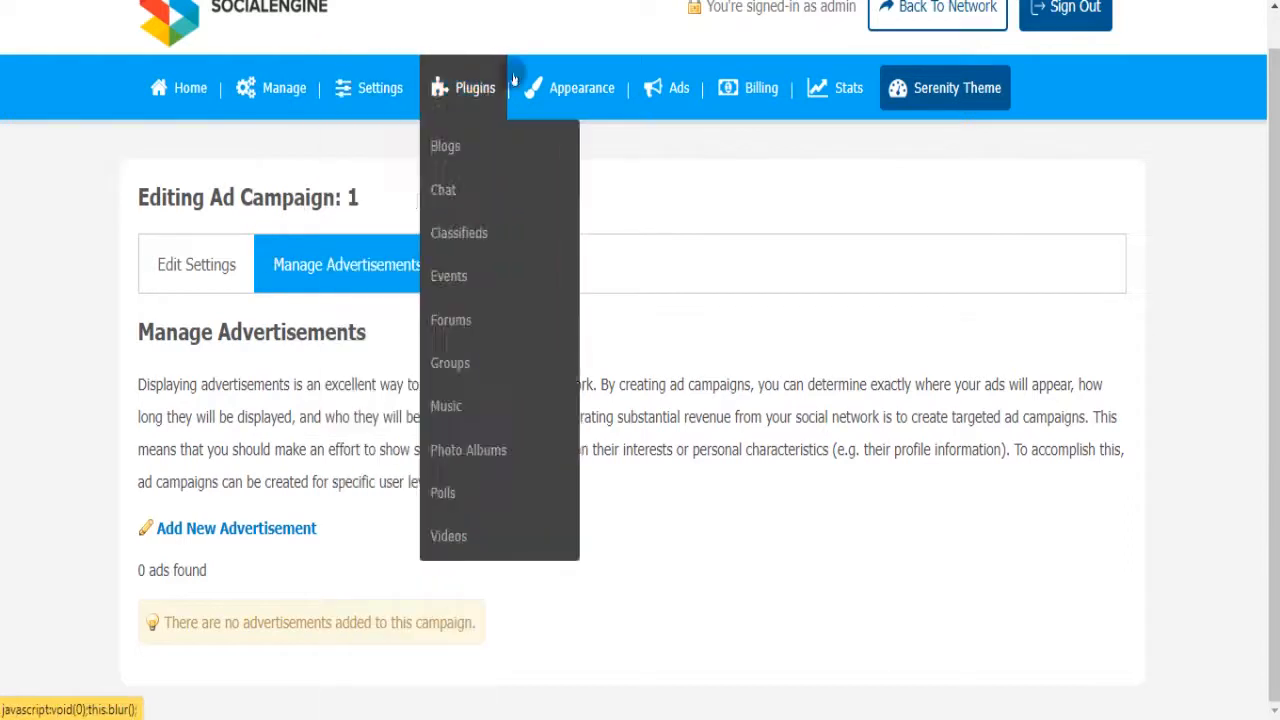
mouse_move(668, 88)
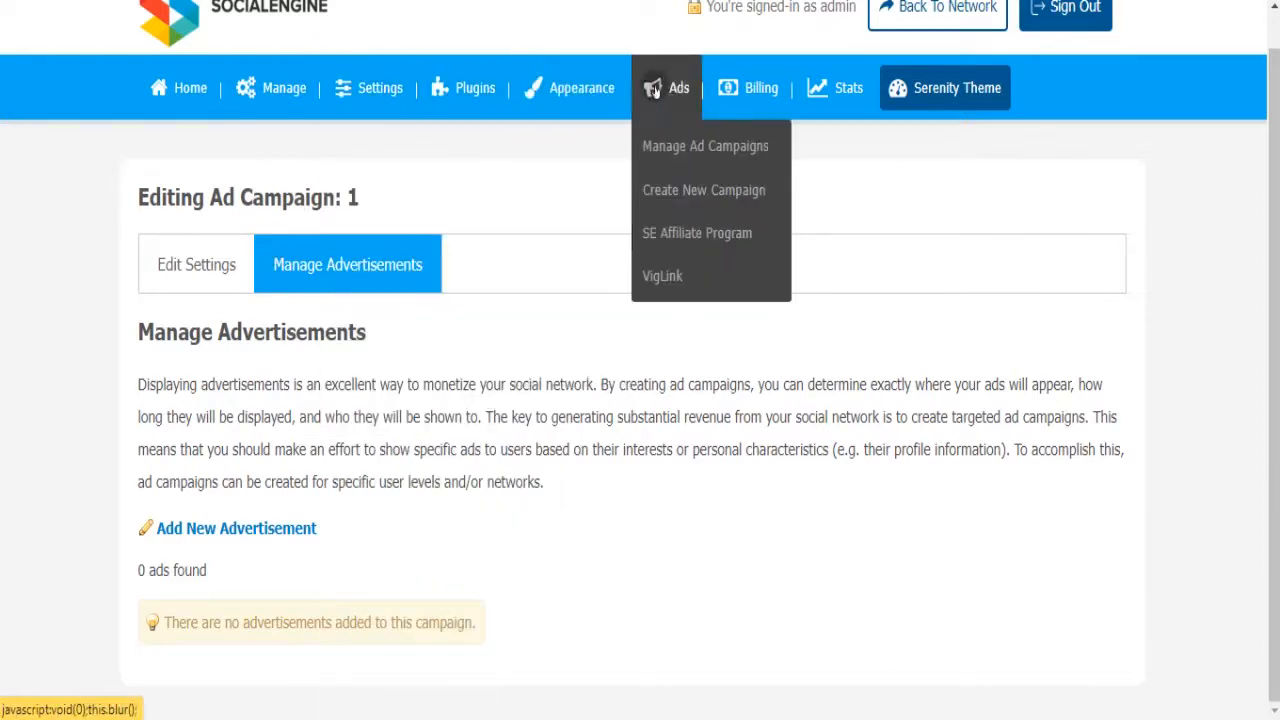
click(683, 190)
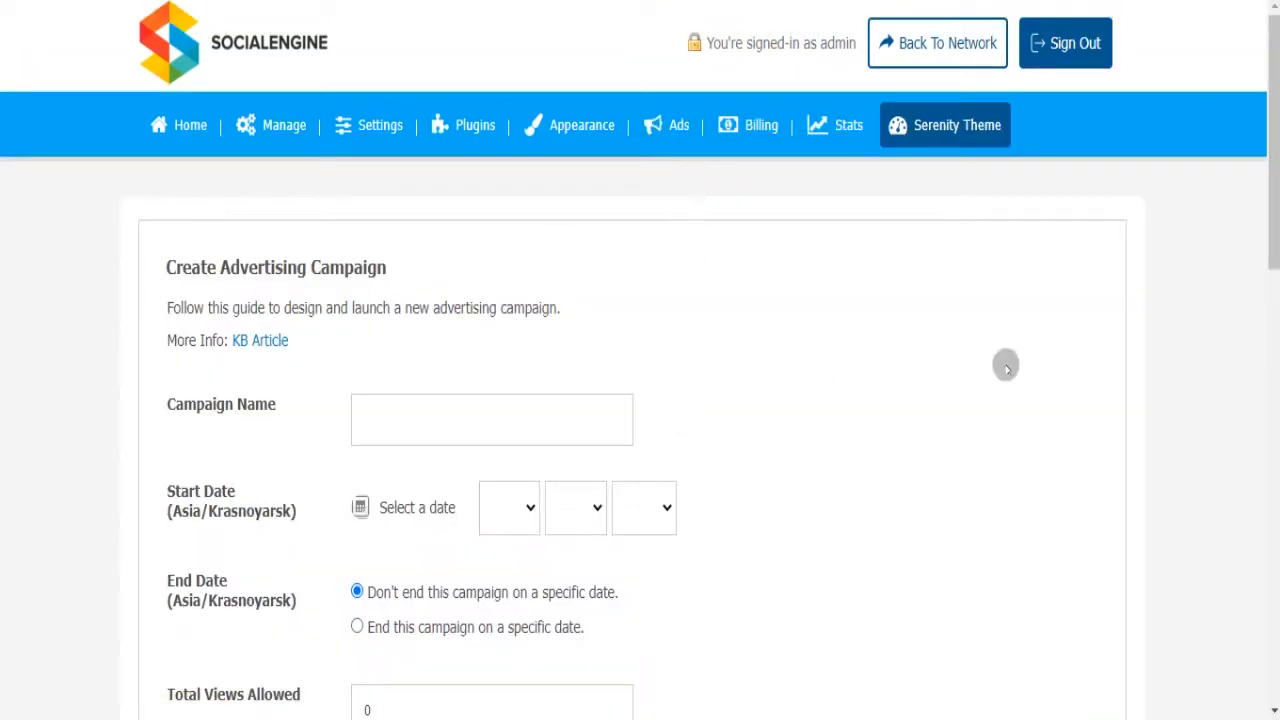
- Scroll the blank Create Advertising Campaign form to review its empty fields
mouse_move(1269, 217)
mouse_down()
mouse_move(1277, 632)
mouse_move(1275, 237)
mouse_up()
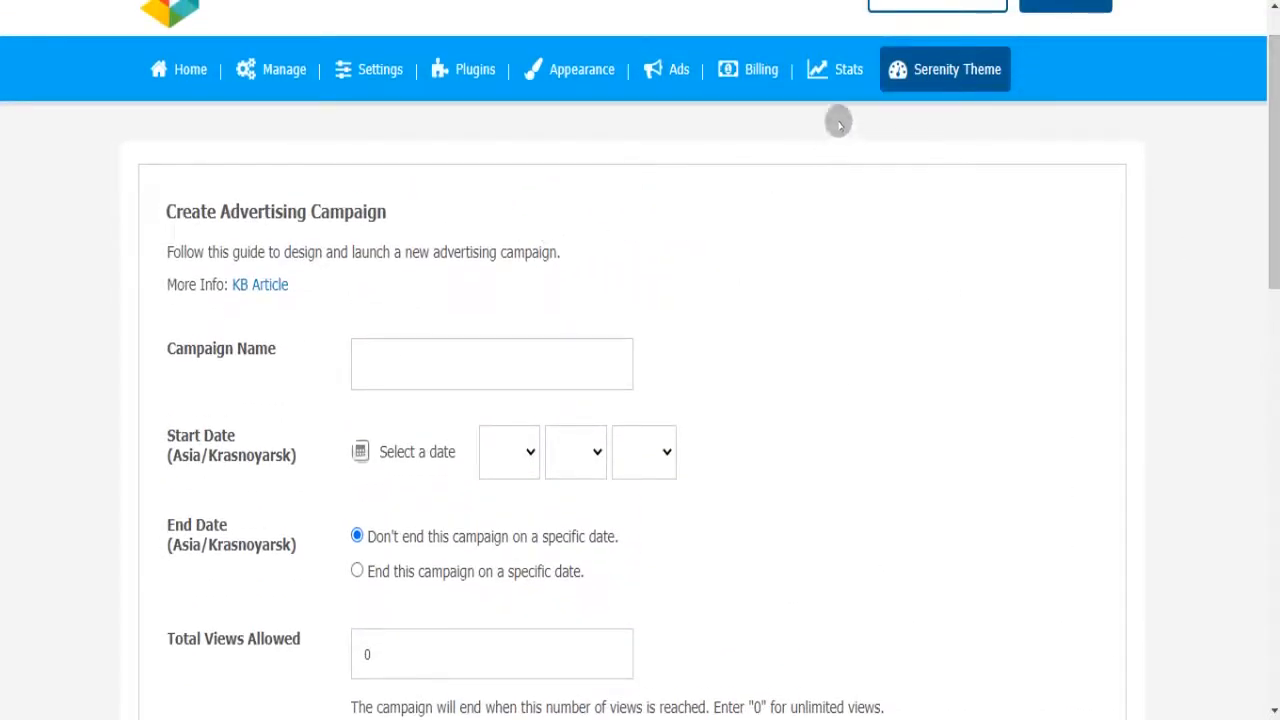
- Switch the Serenity theme landing page to Design 2, confirm the replacement, and save
click(922, 68)
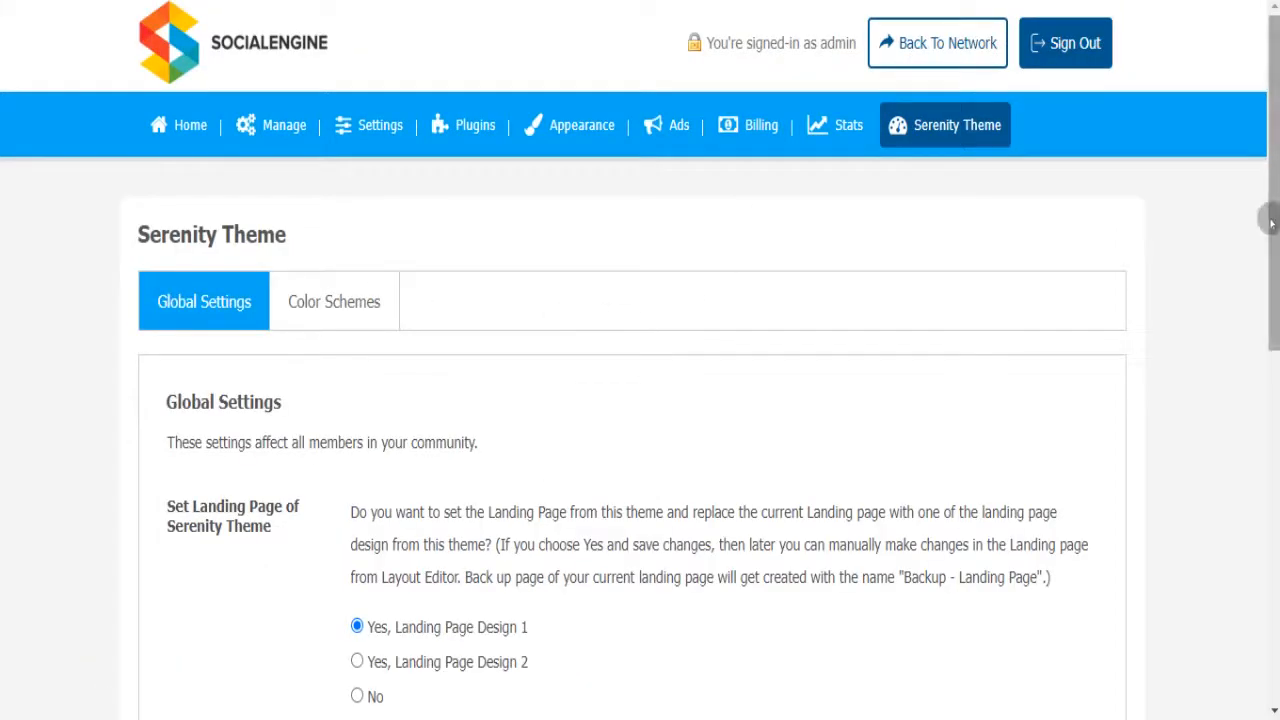
drag(1276, 228, 1276, 320)
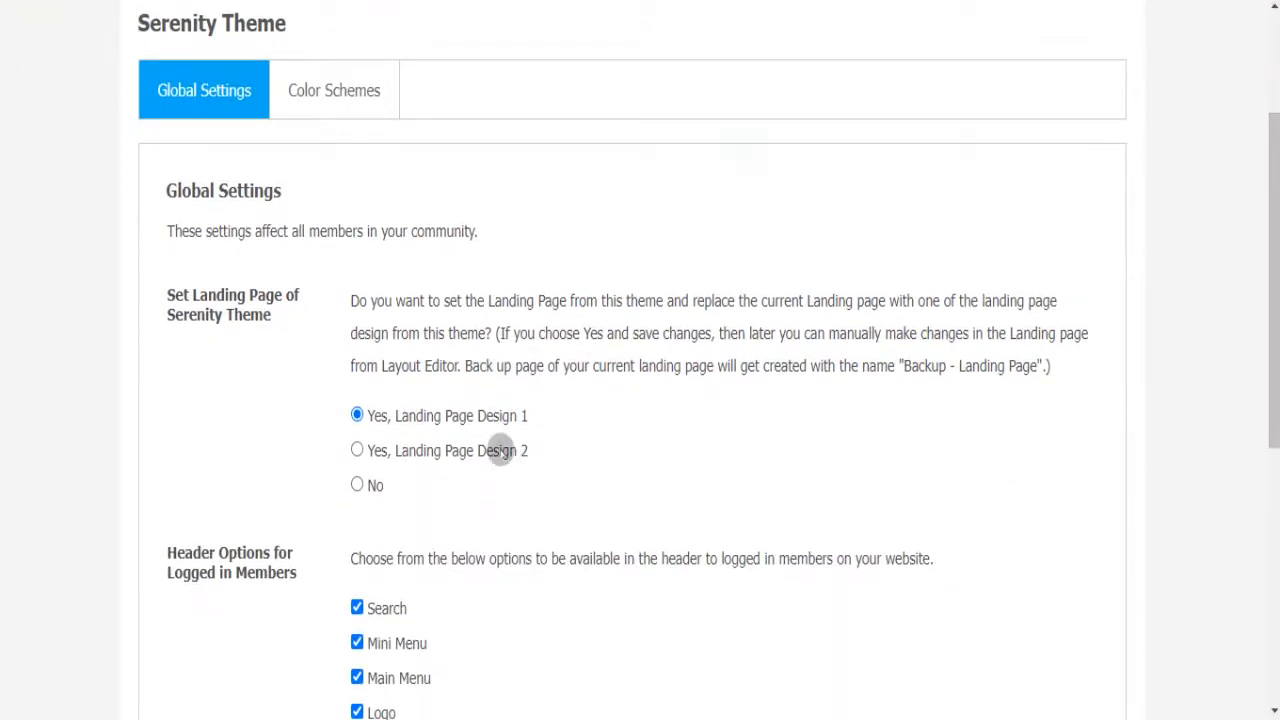
click(500, 450)
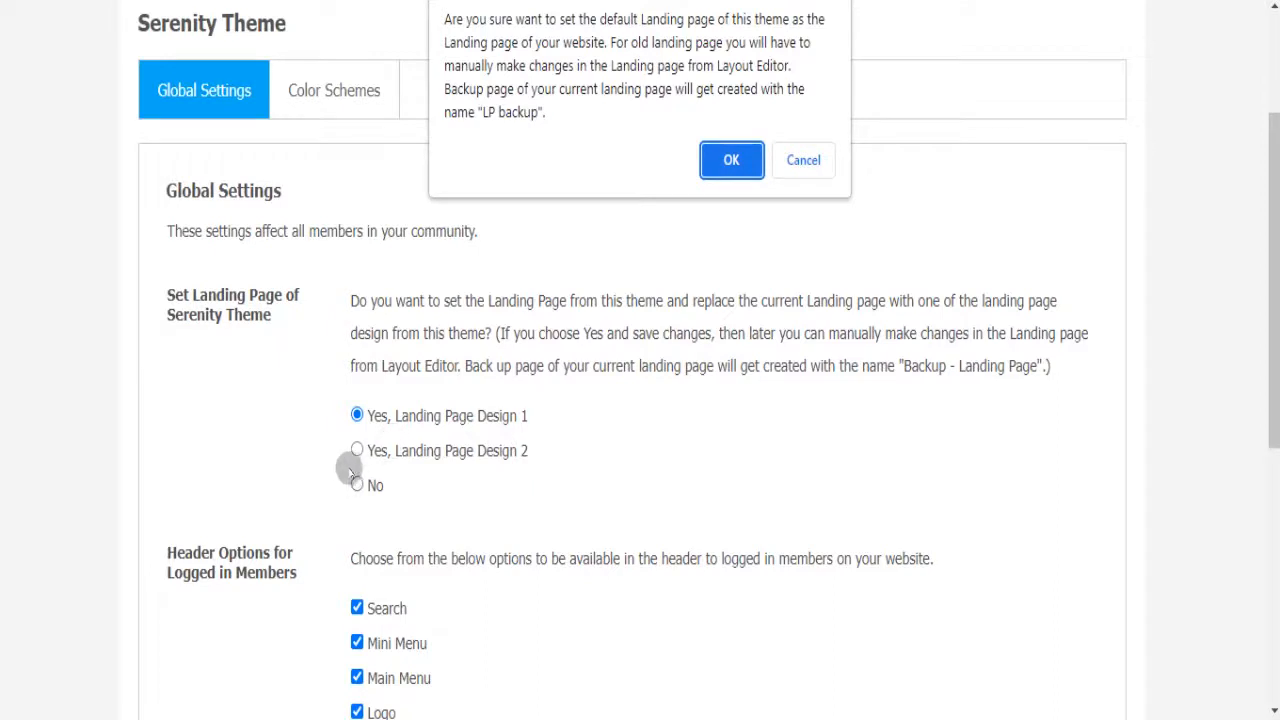
click(728, 160)
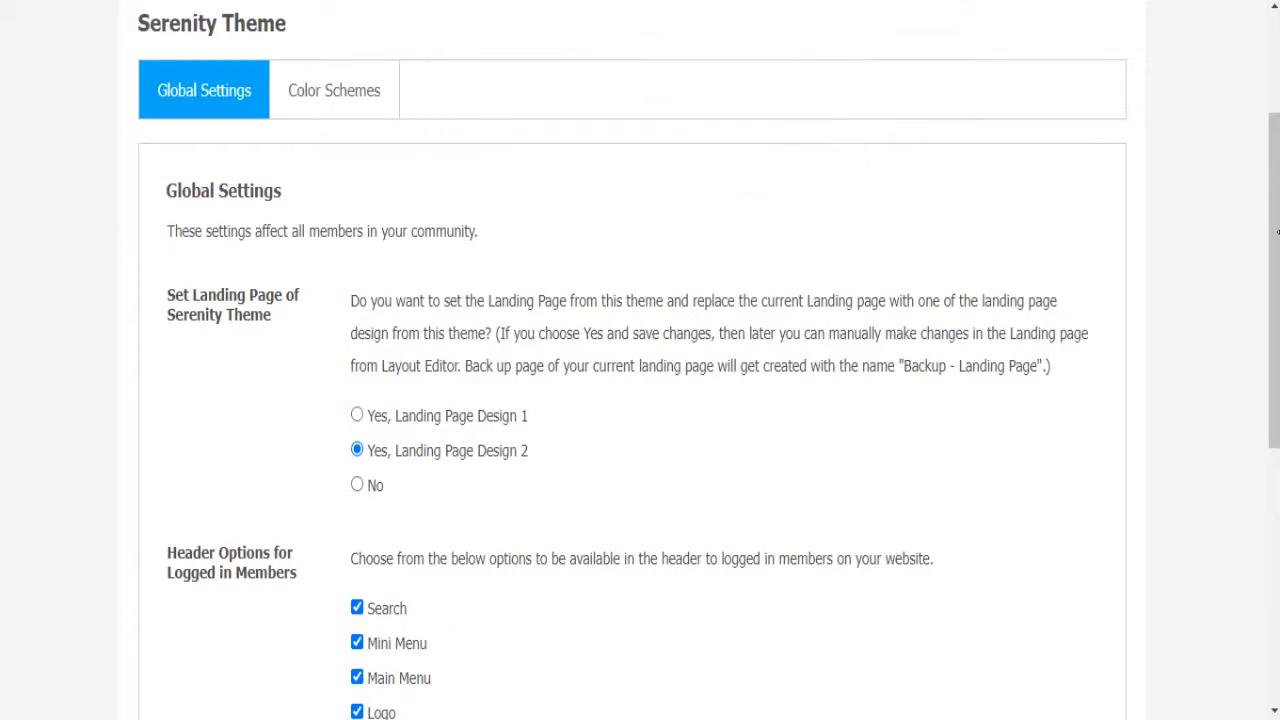
drag(1277, 232, 1262, 680)
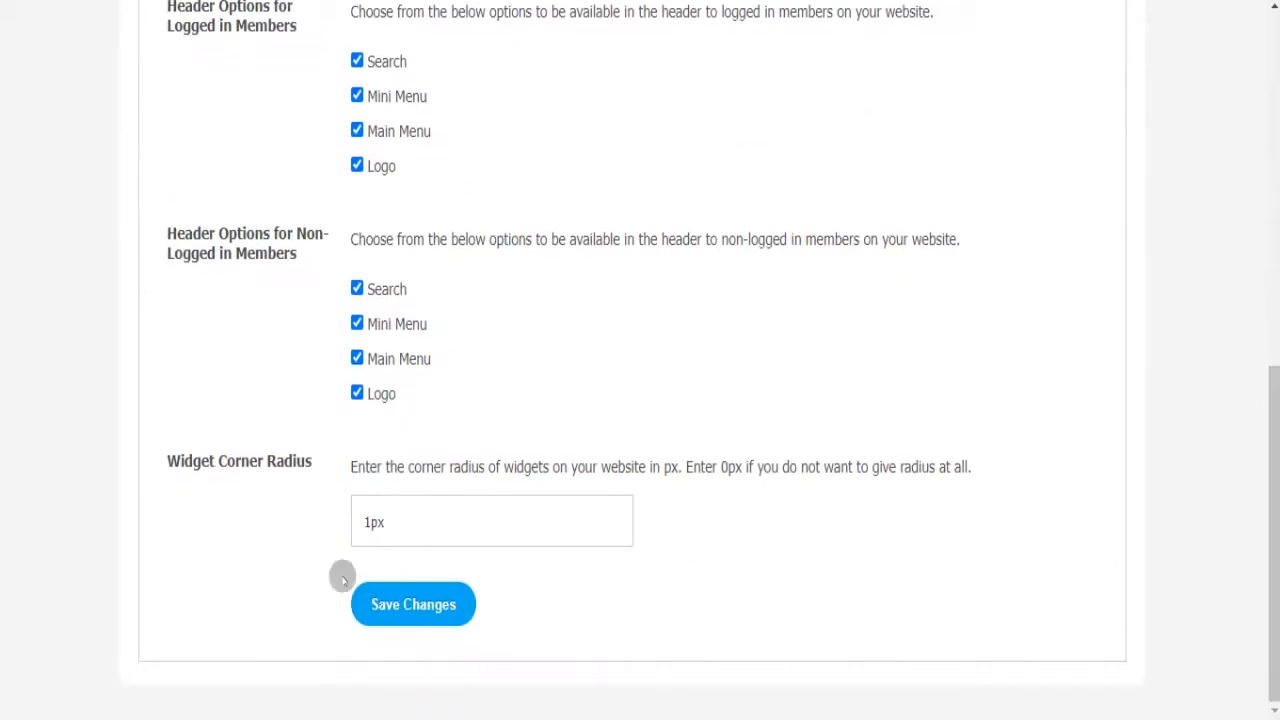
click(428, 607)
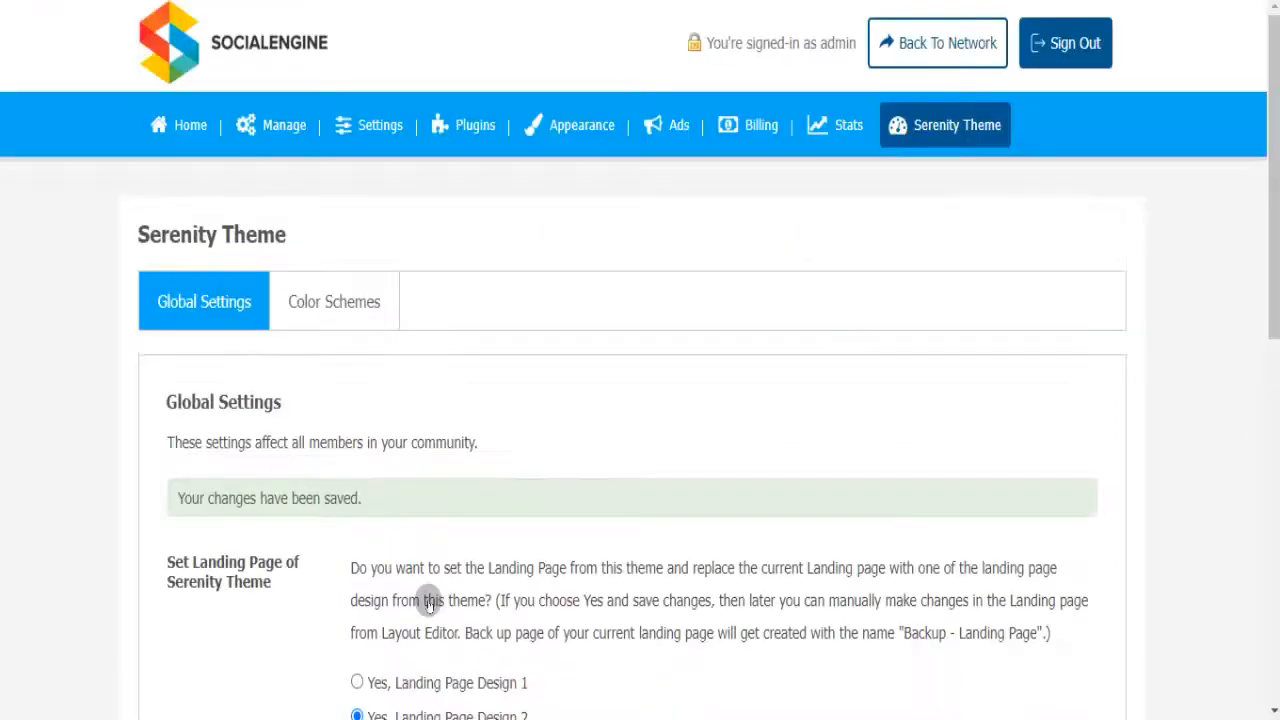
click(1070, 68)
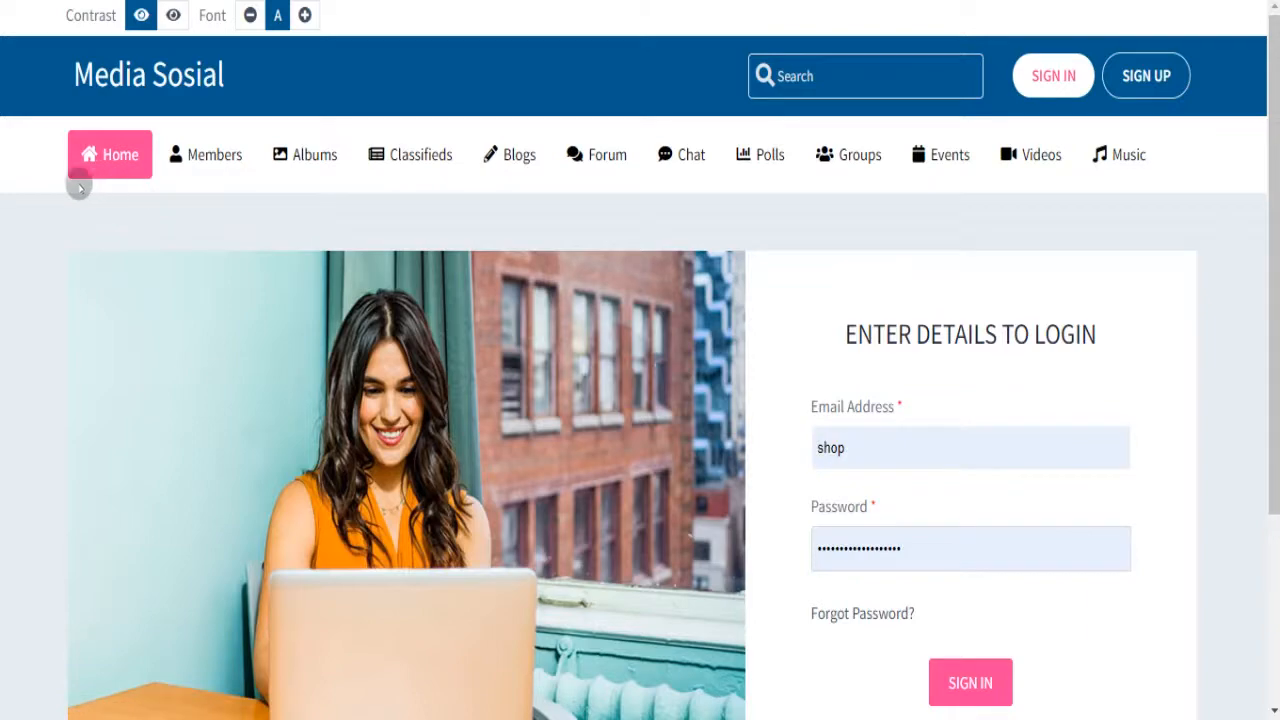
scroll(1270, 120, down, 3)
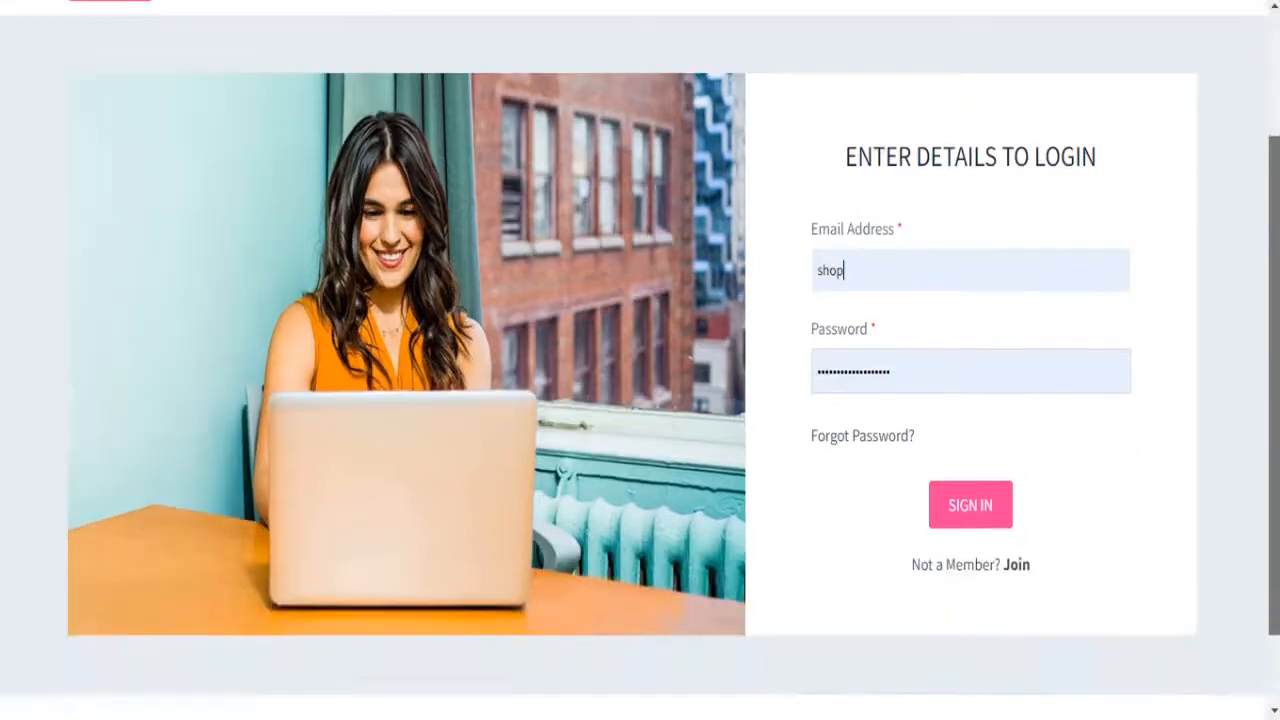
scroll(1262, 143, up, 3)
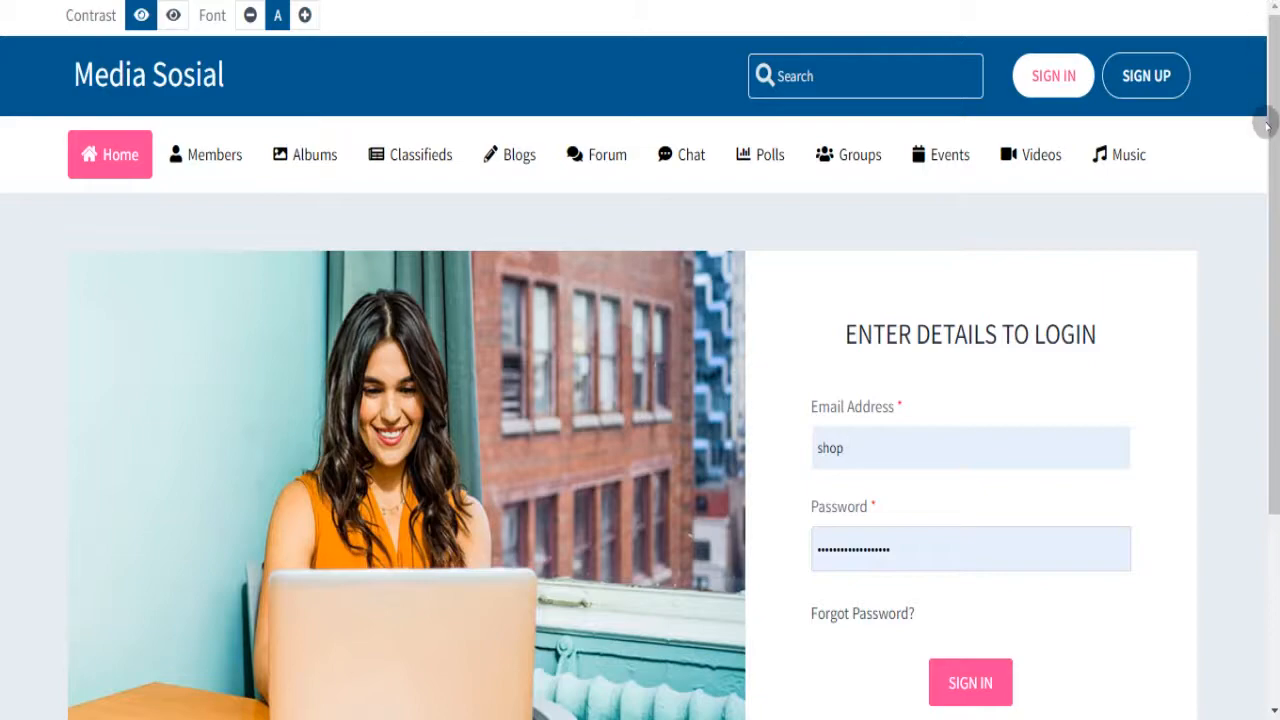
scroll(1266, 123, down, 3)
scroll(1266, 123, up, 3)
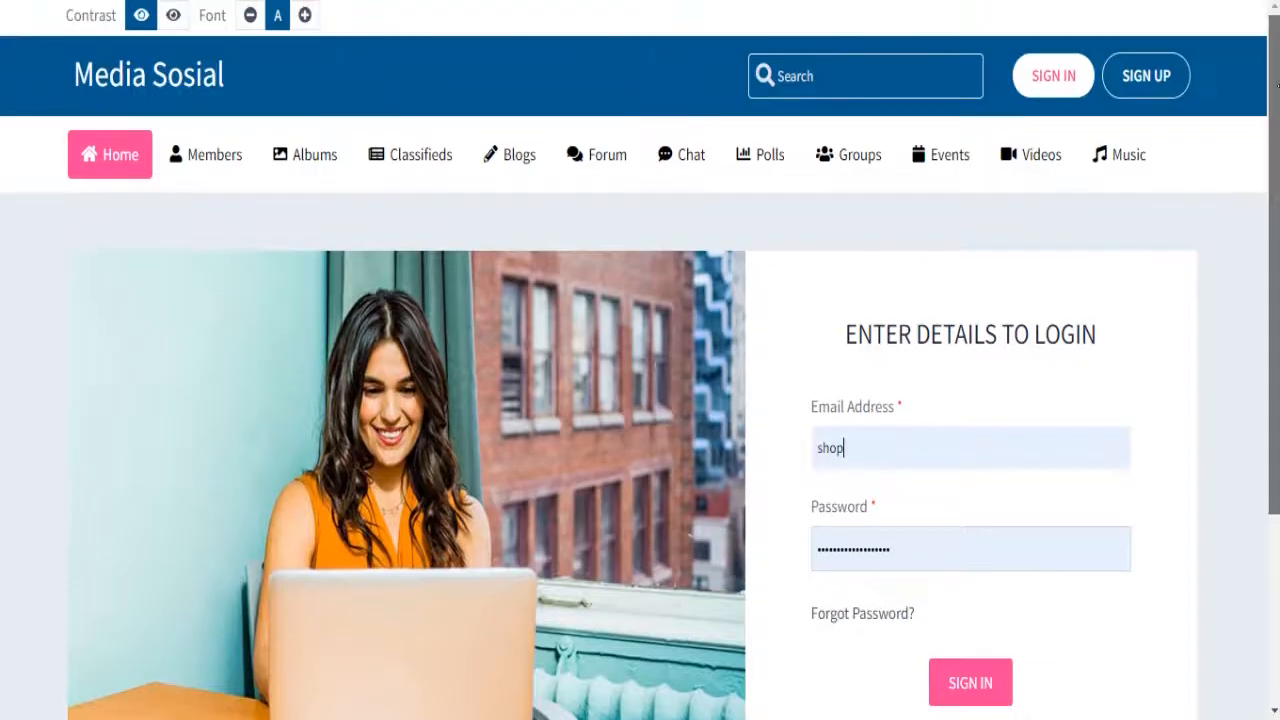
click(193, 80)
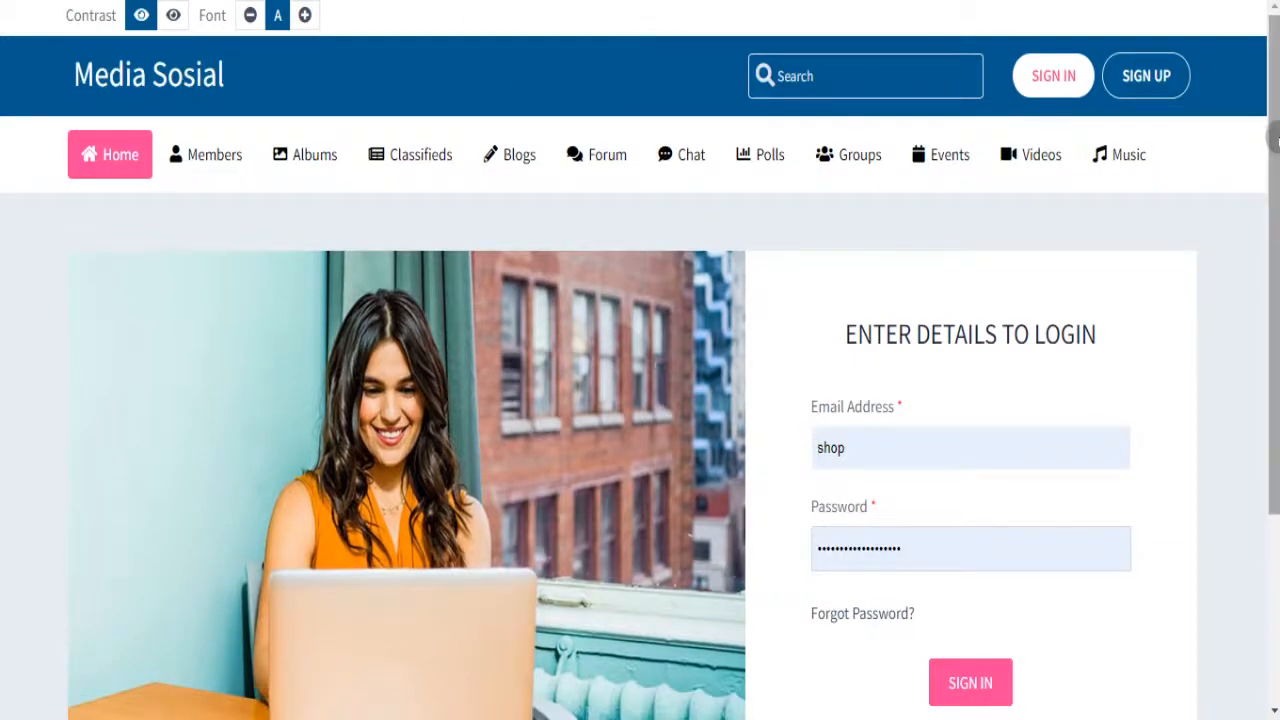
scroll(1274, 140, down, 3)
drag(1273, 328, 1270, 110)
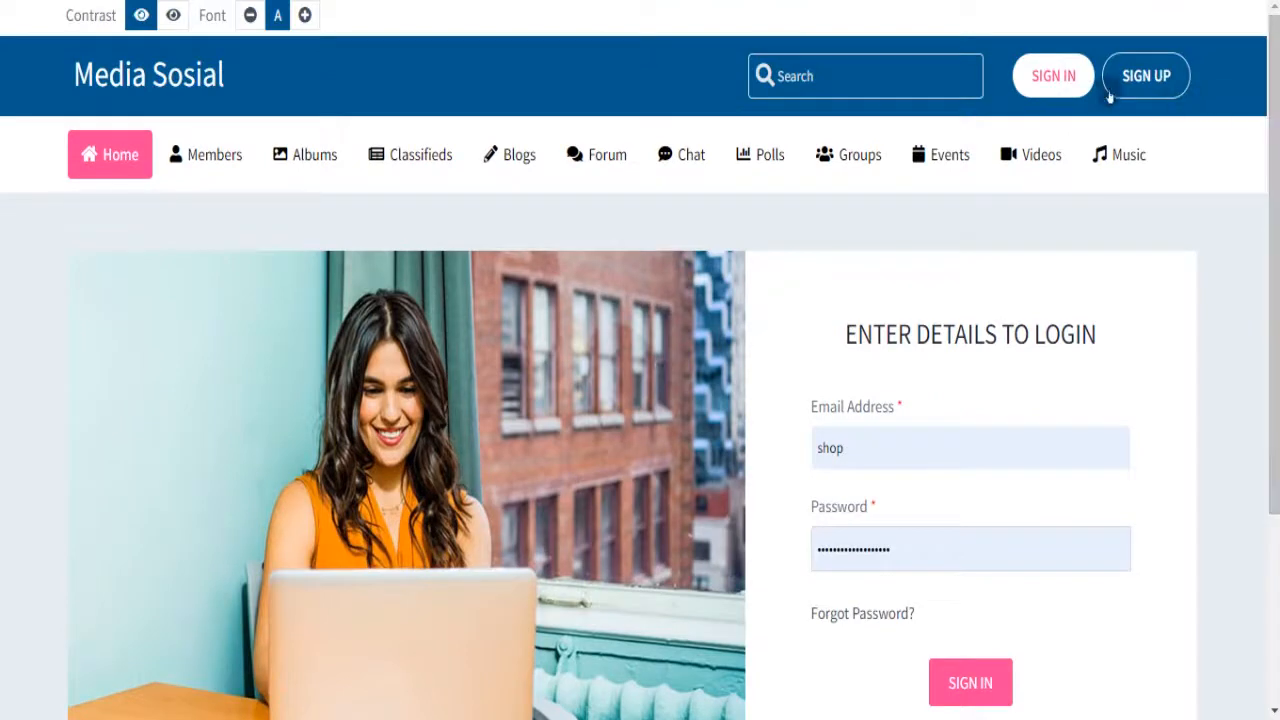
click(1065, 75)
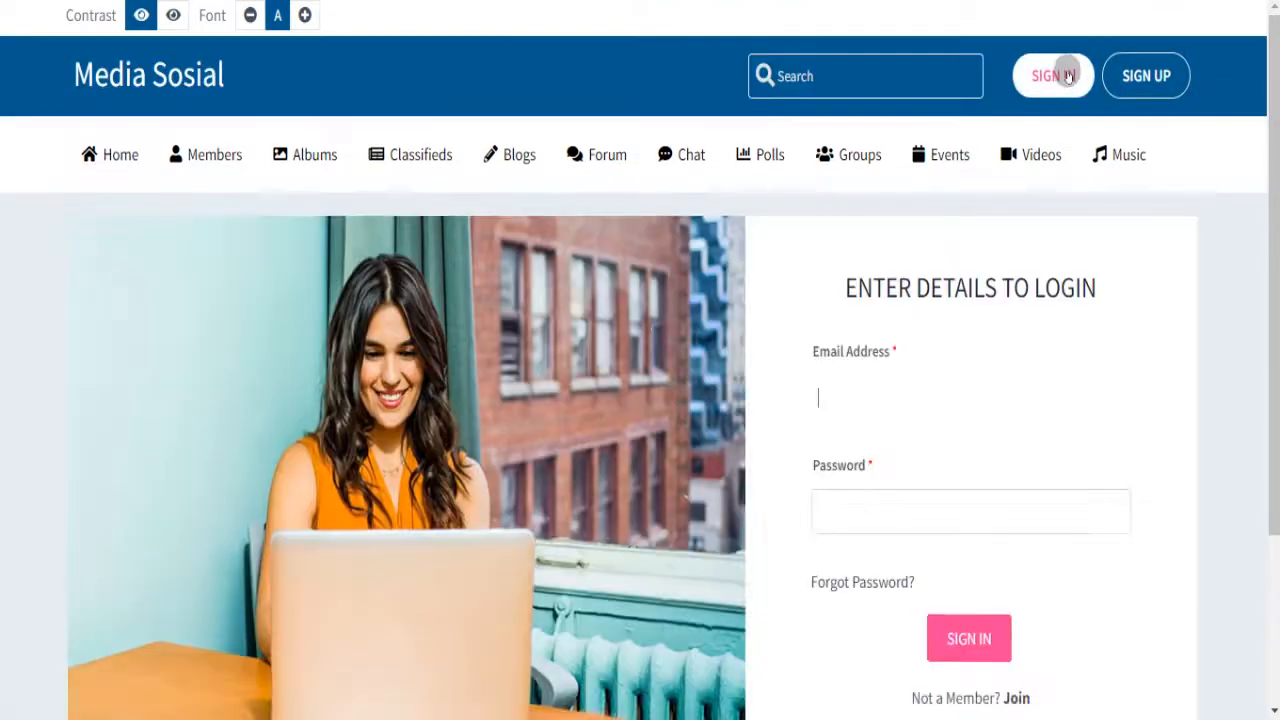
- Log in as admin using the saved admin email and a re-entered password
click(912, 396)
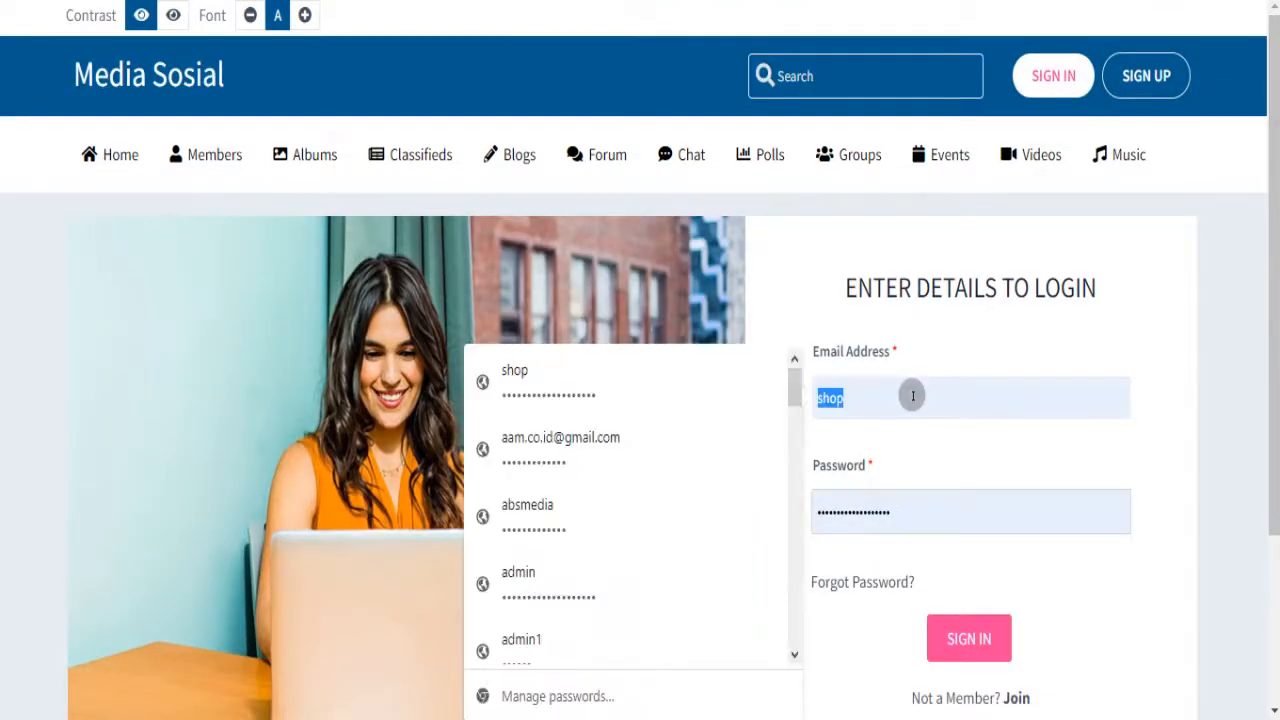
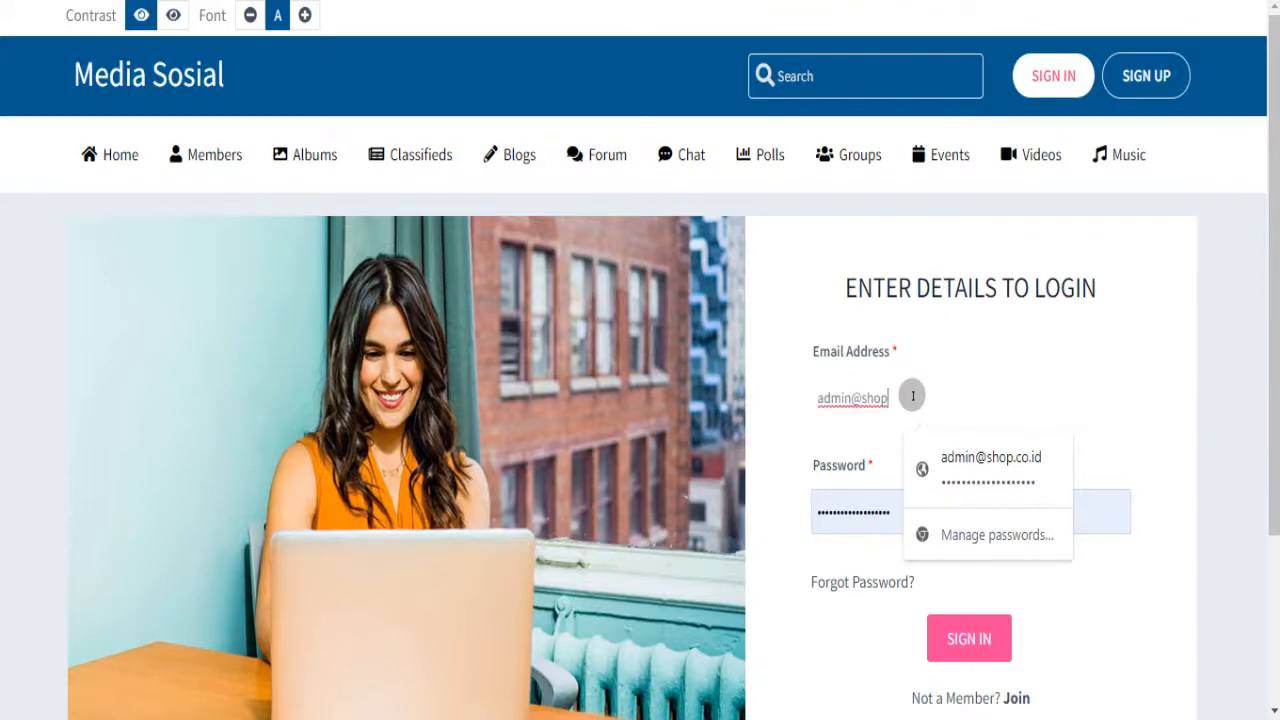
click(925, 470)
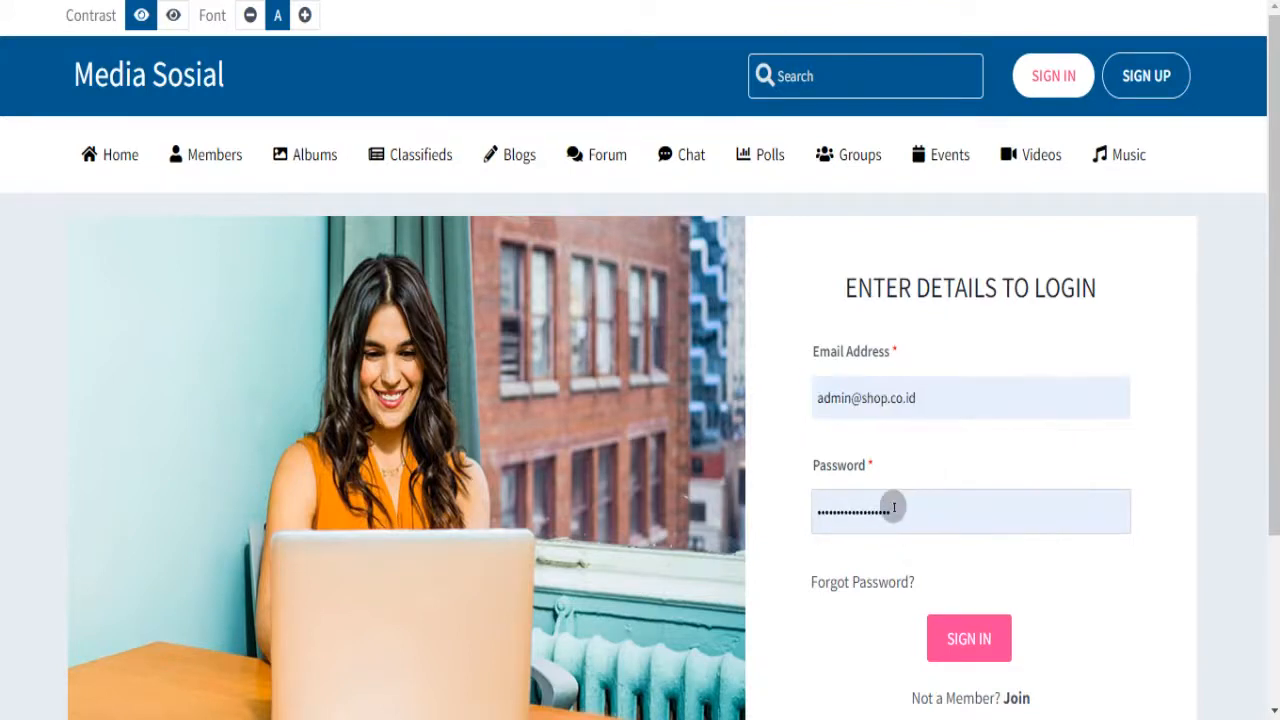
double_click(892, 507)
text(•••••)
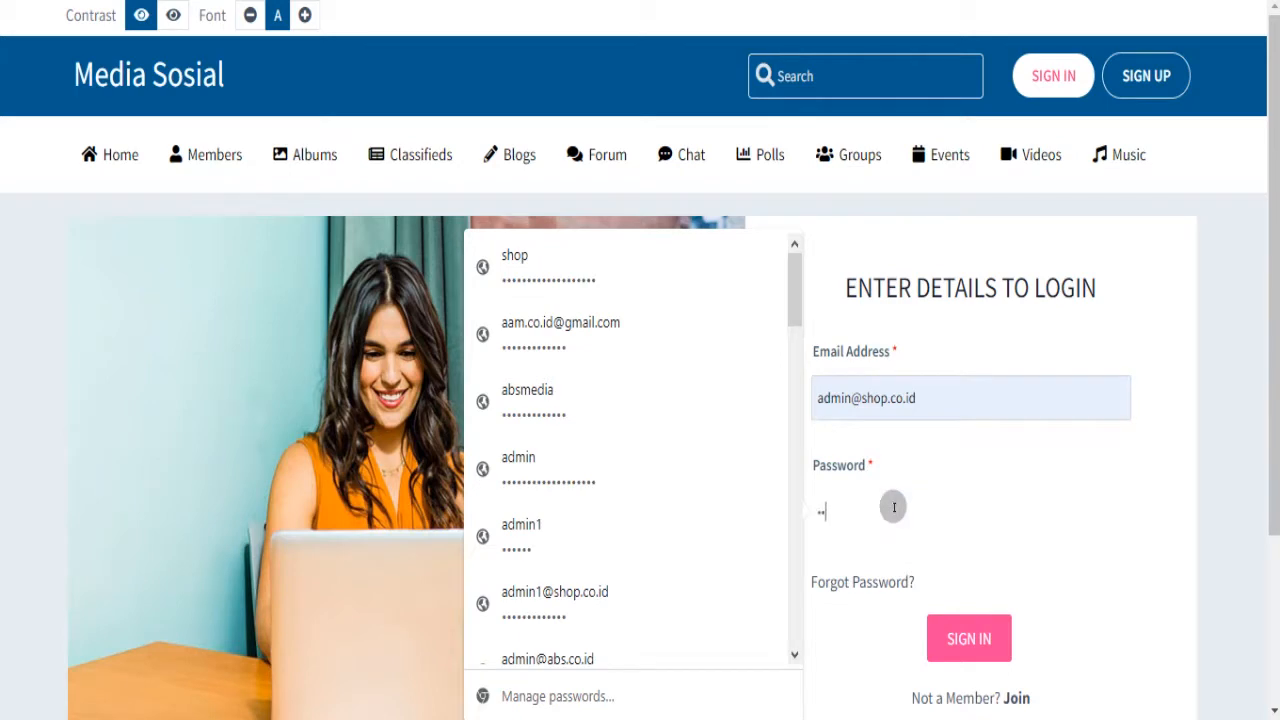
text(•••••)
key(BackSpace)
key(ctrl+a)
key(BackSpace)
text(•••••••••••••••••)
click(955, 638)
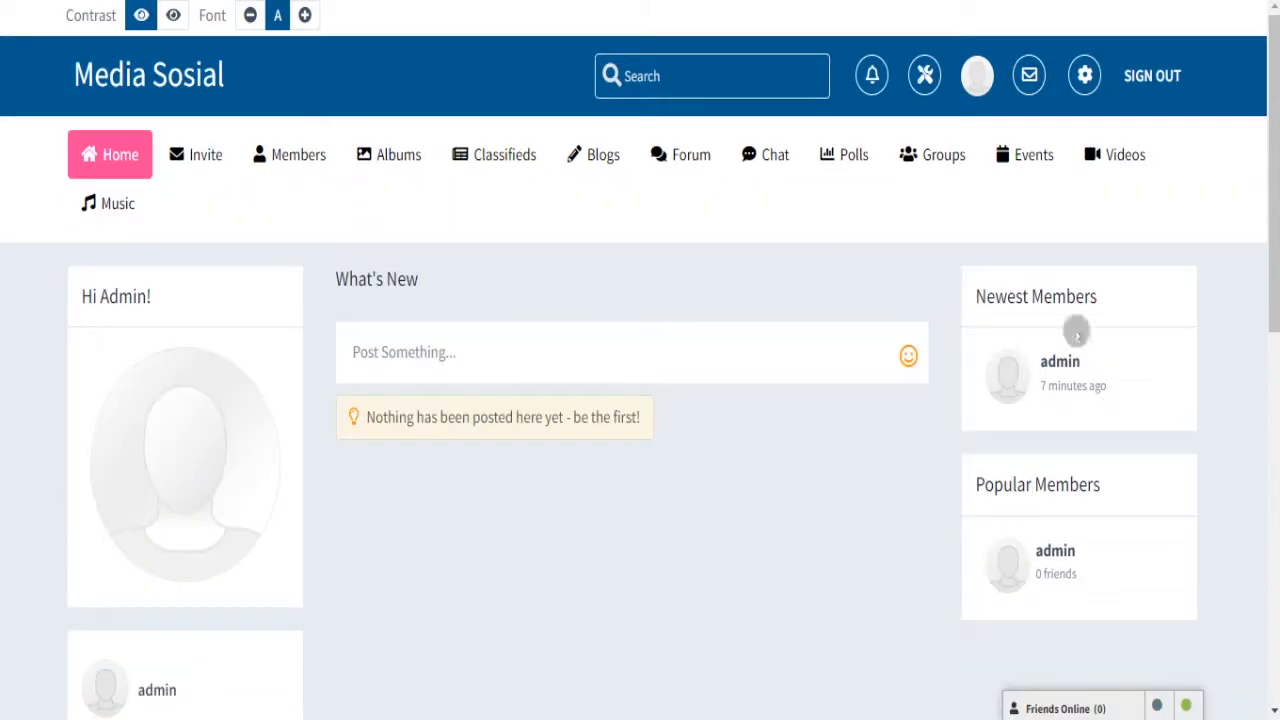
- In the admin Serenity Theme settings, switch the landing page to Design 1, confirm, and save
click(924, 75)
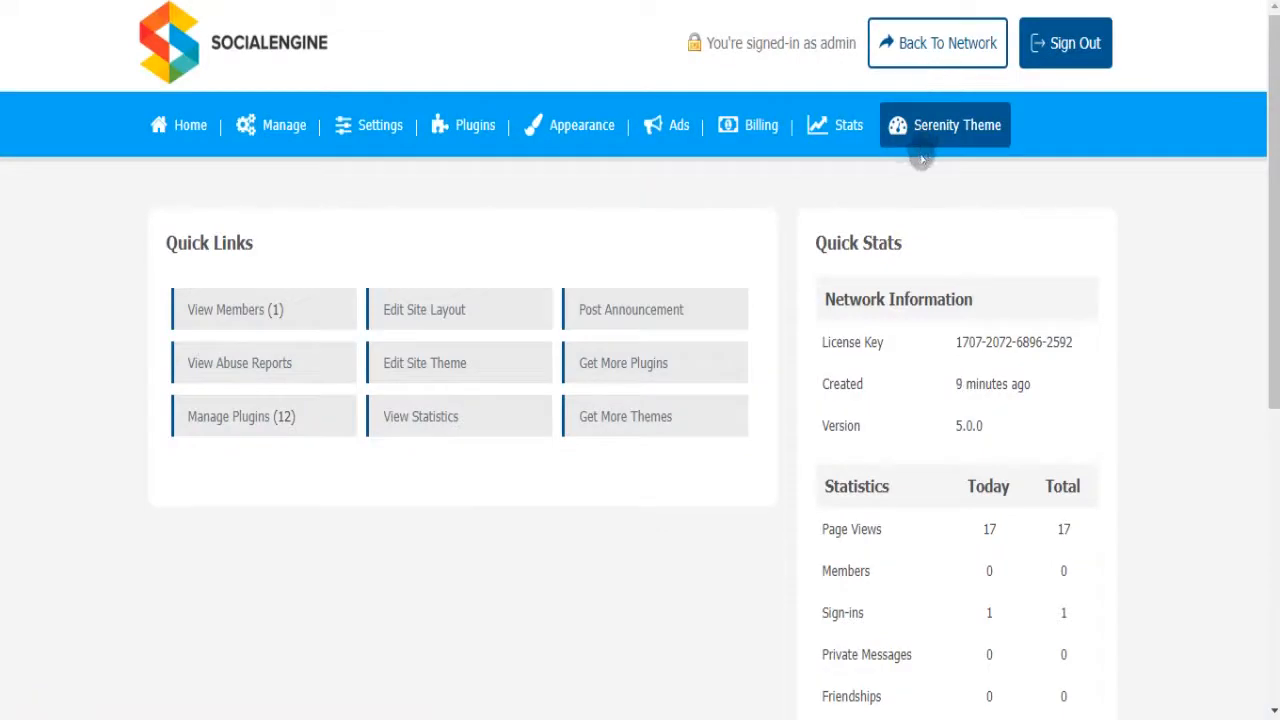
click(944, 123)
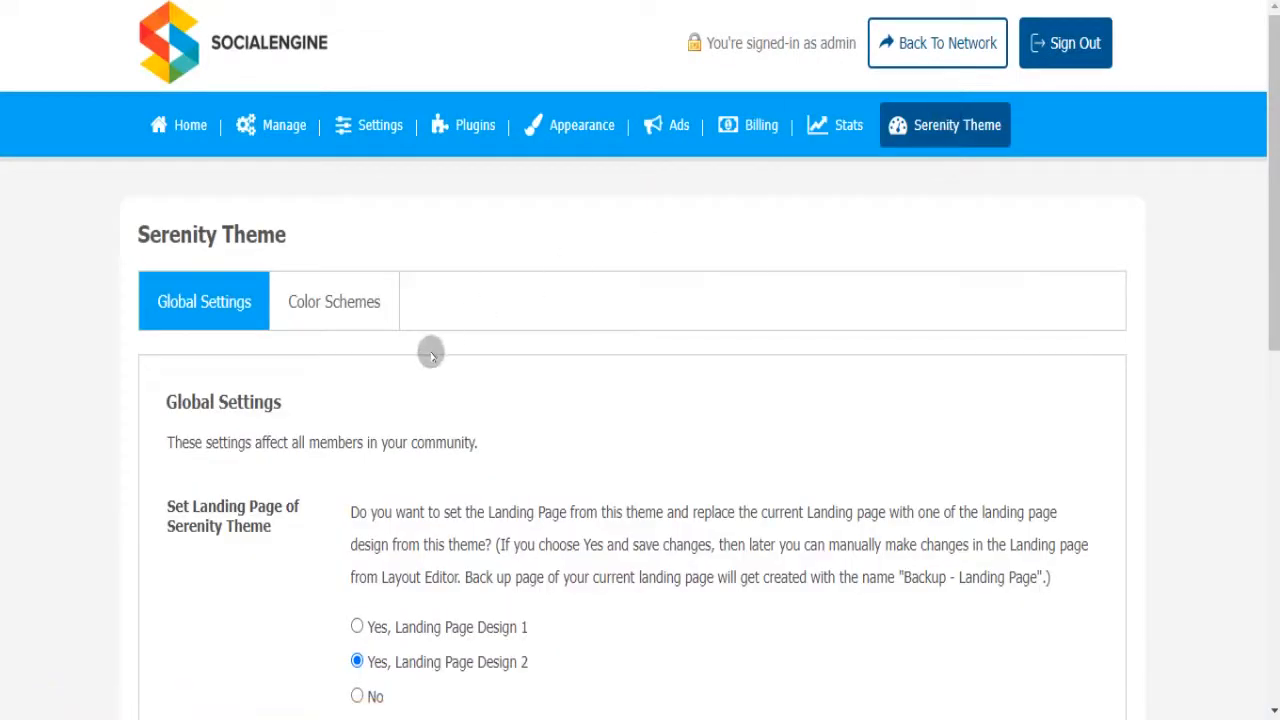
click(357, 627)
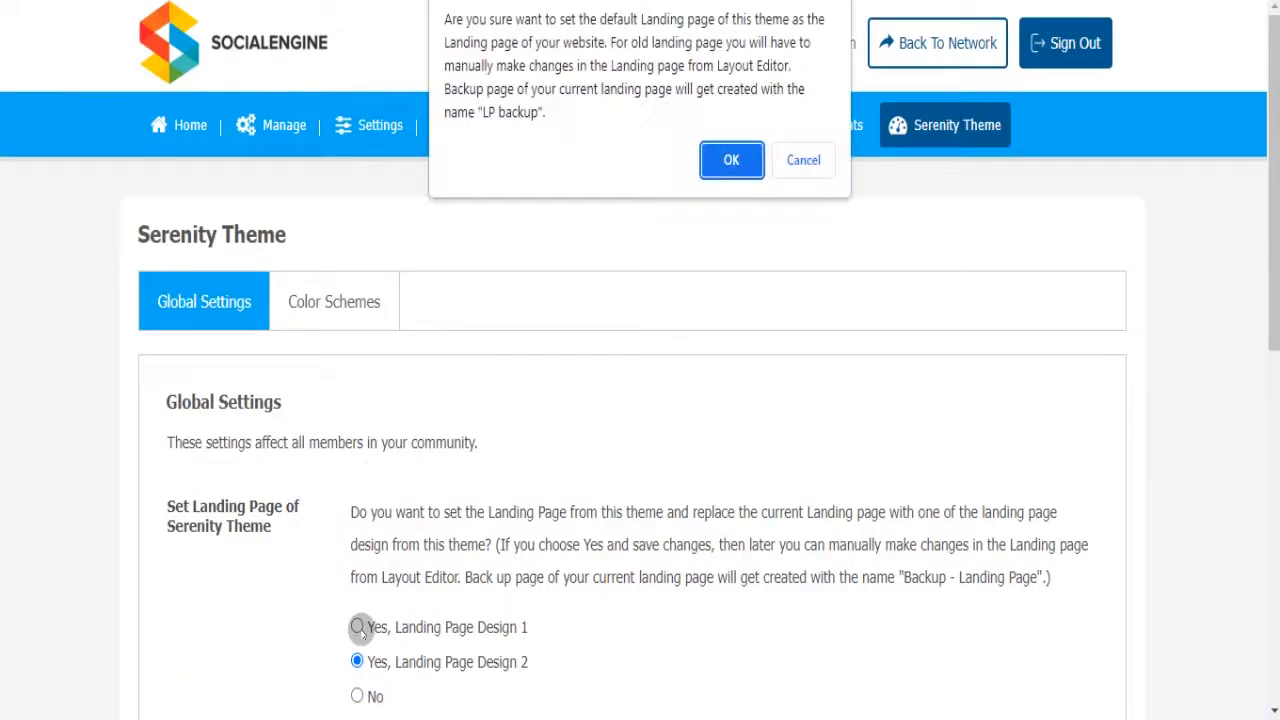
click(728, 155)
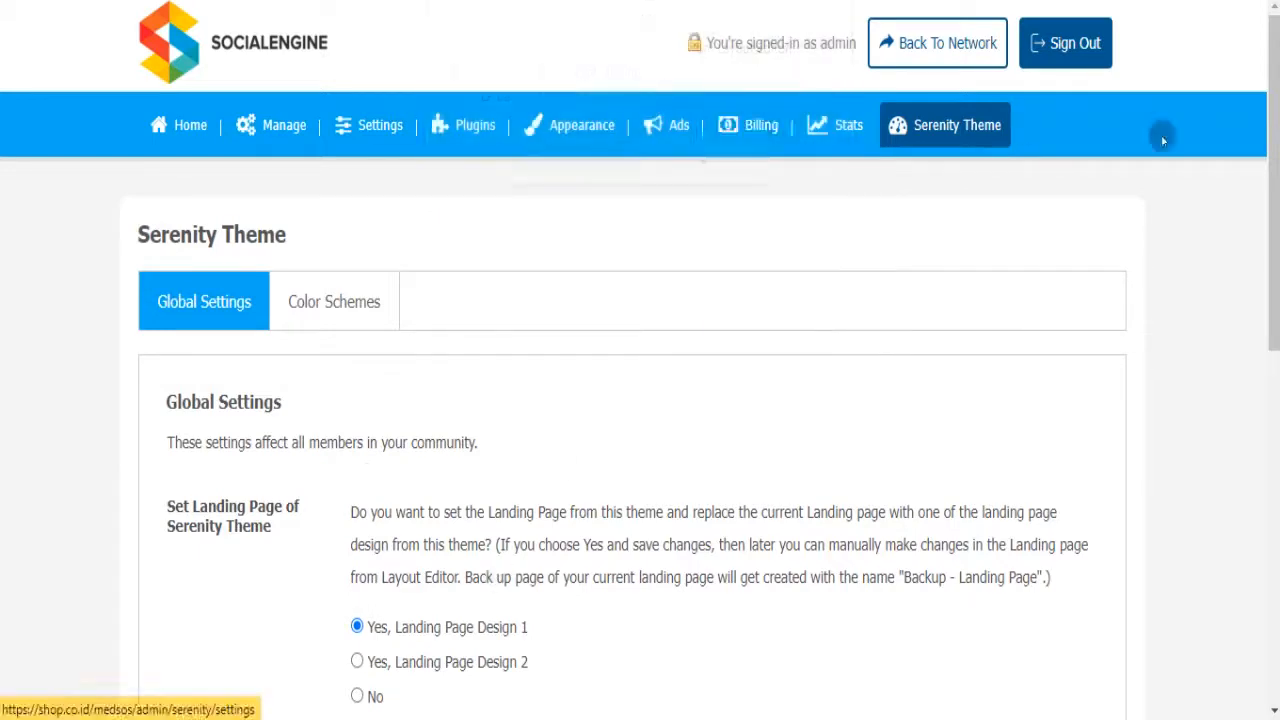
drag(1275, 150, 1277, 496)
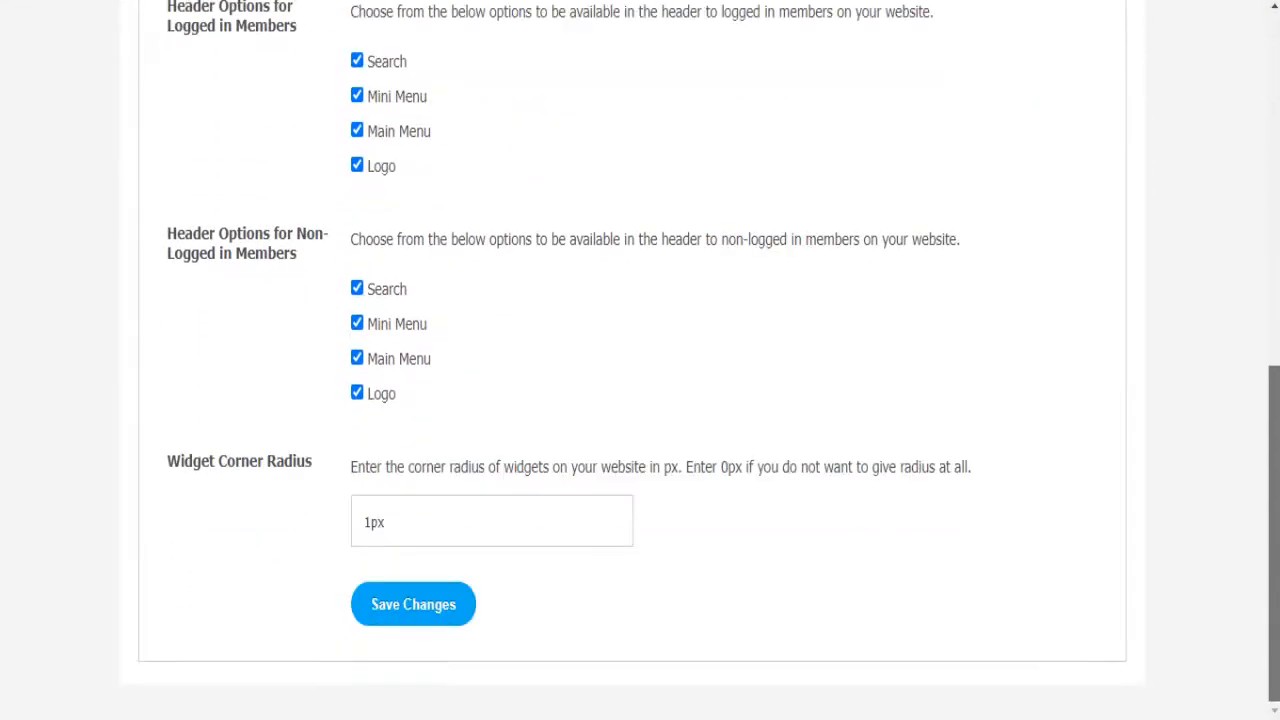
click(417, 598)
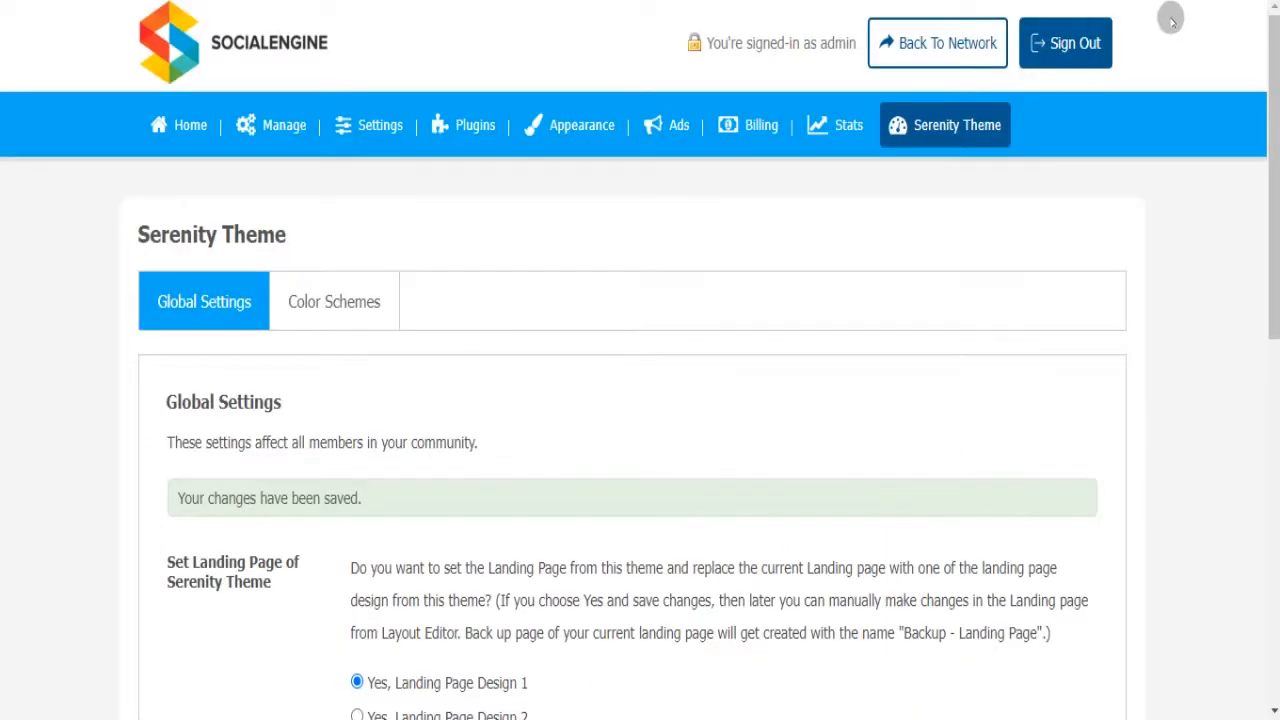
- Sign out of admin, view the Media Sosial login page, then return to the home page
click(1068, 46)
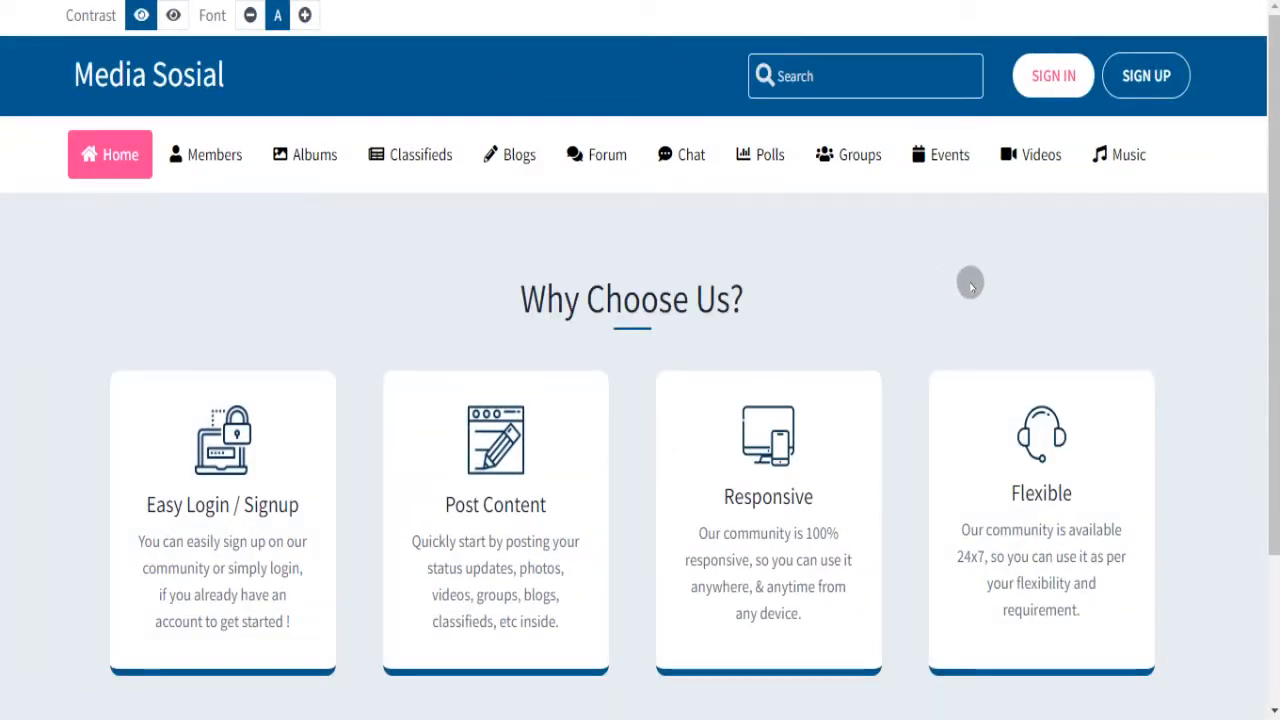
click(1040, 74)
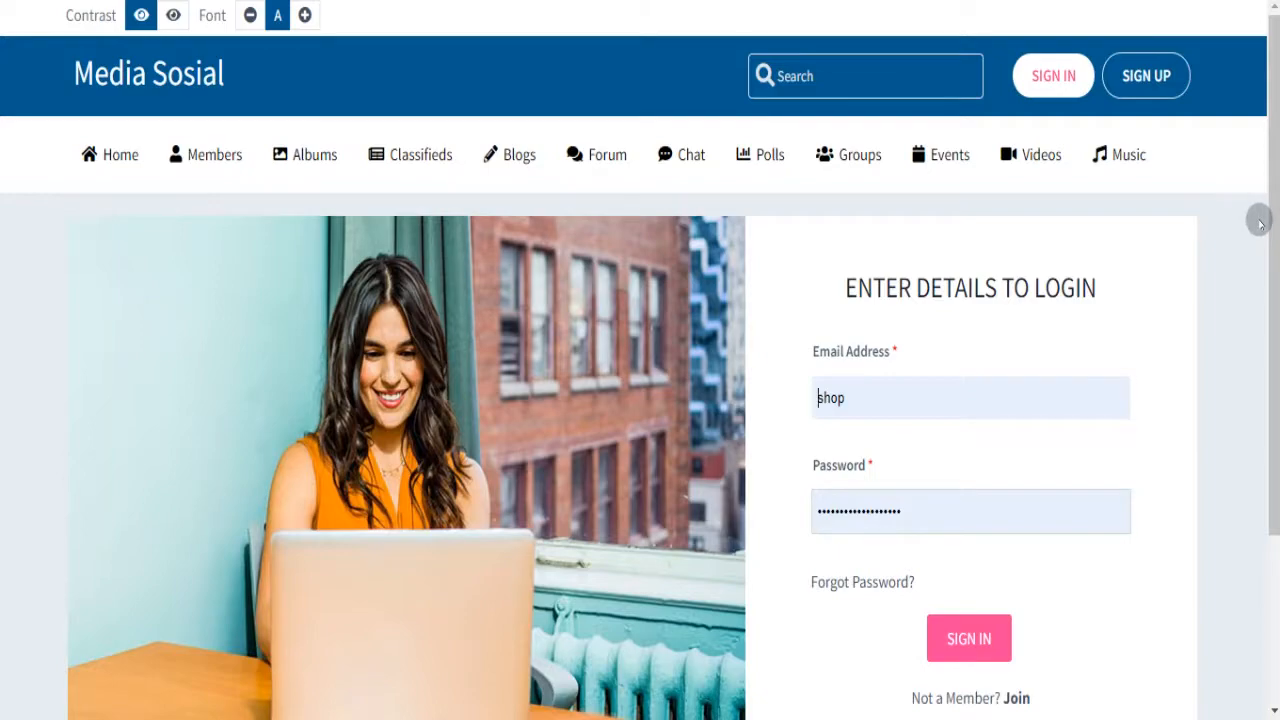
drag(1262, 226, 1272, 143)
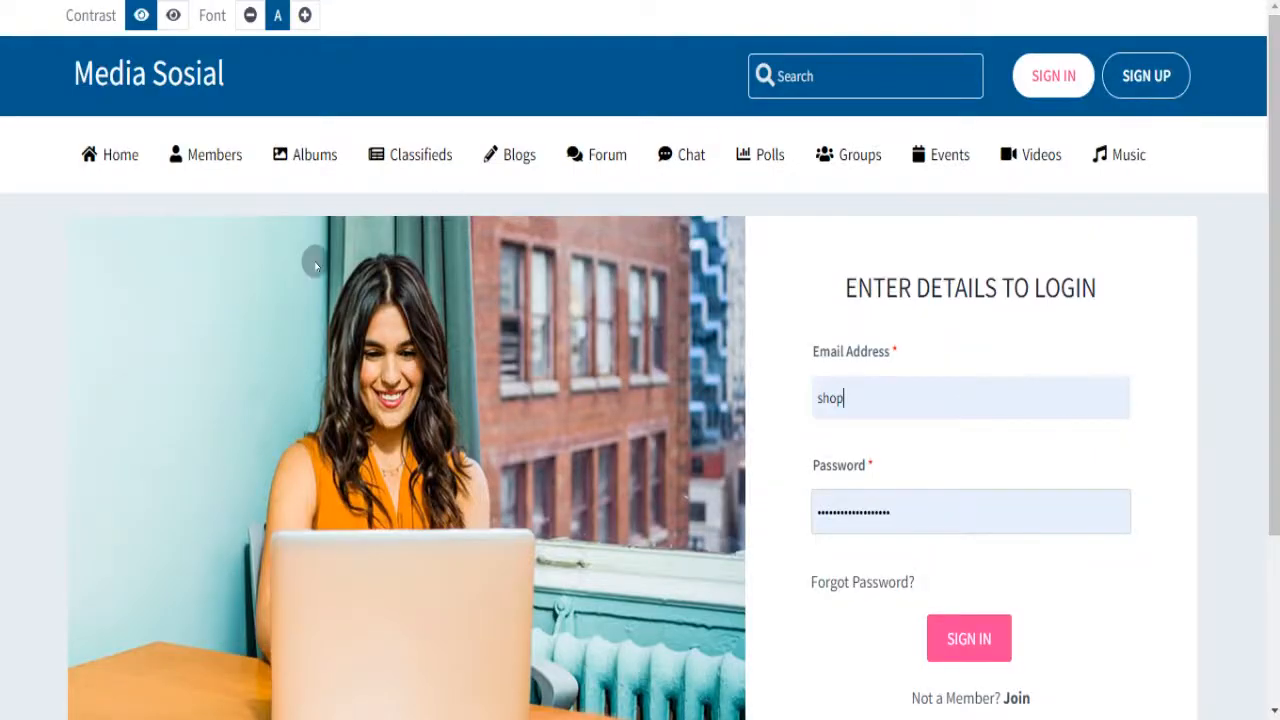
click(94, 67)
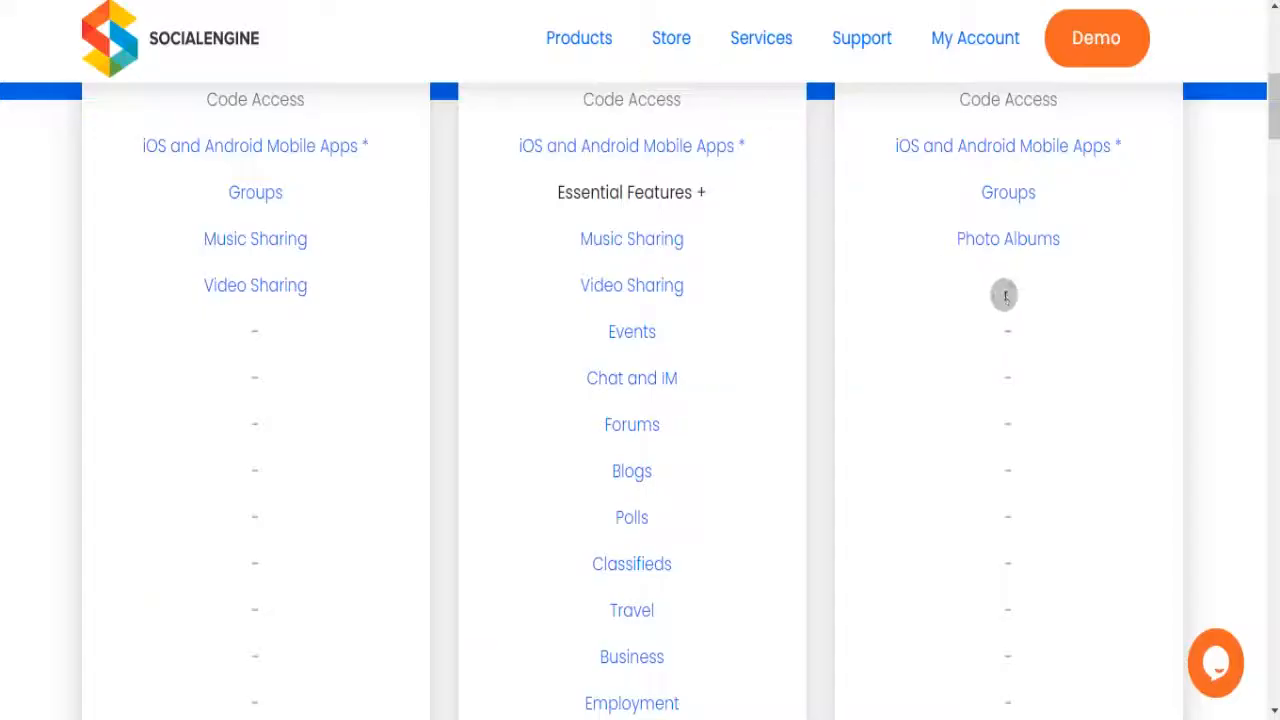
- Return to the top of the SocialEngine PHP pricing page showing Musical $349, Advanced $549, Essential $299
drag(1273, 106, 1272, 40)
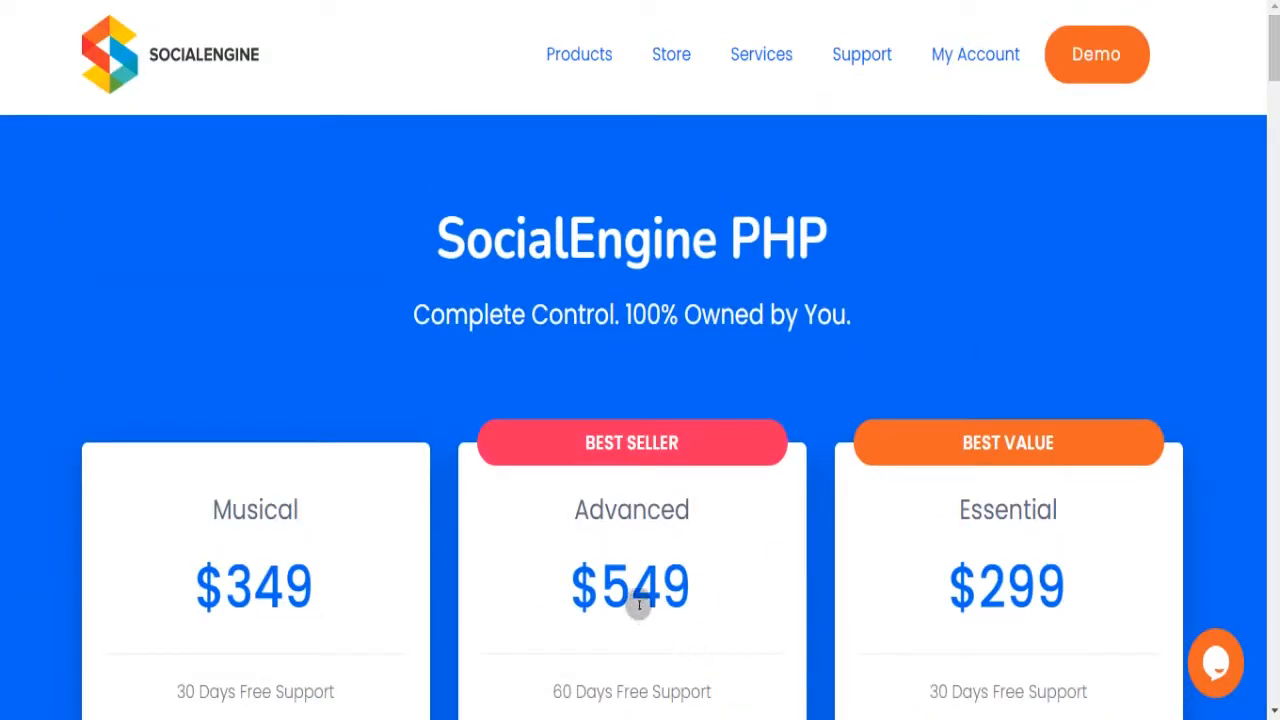